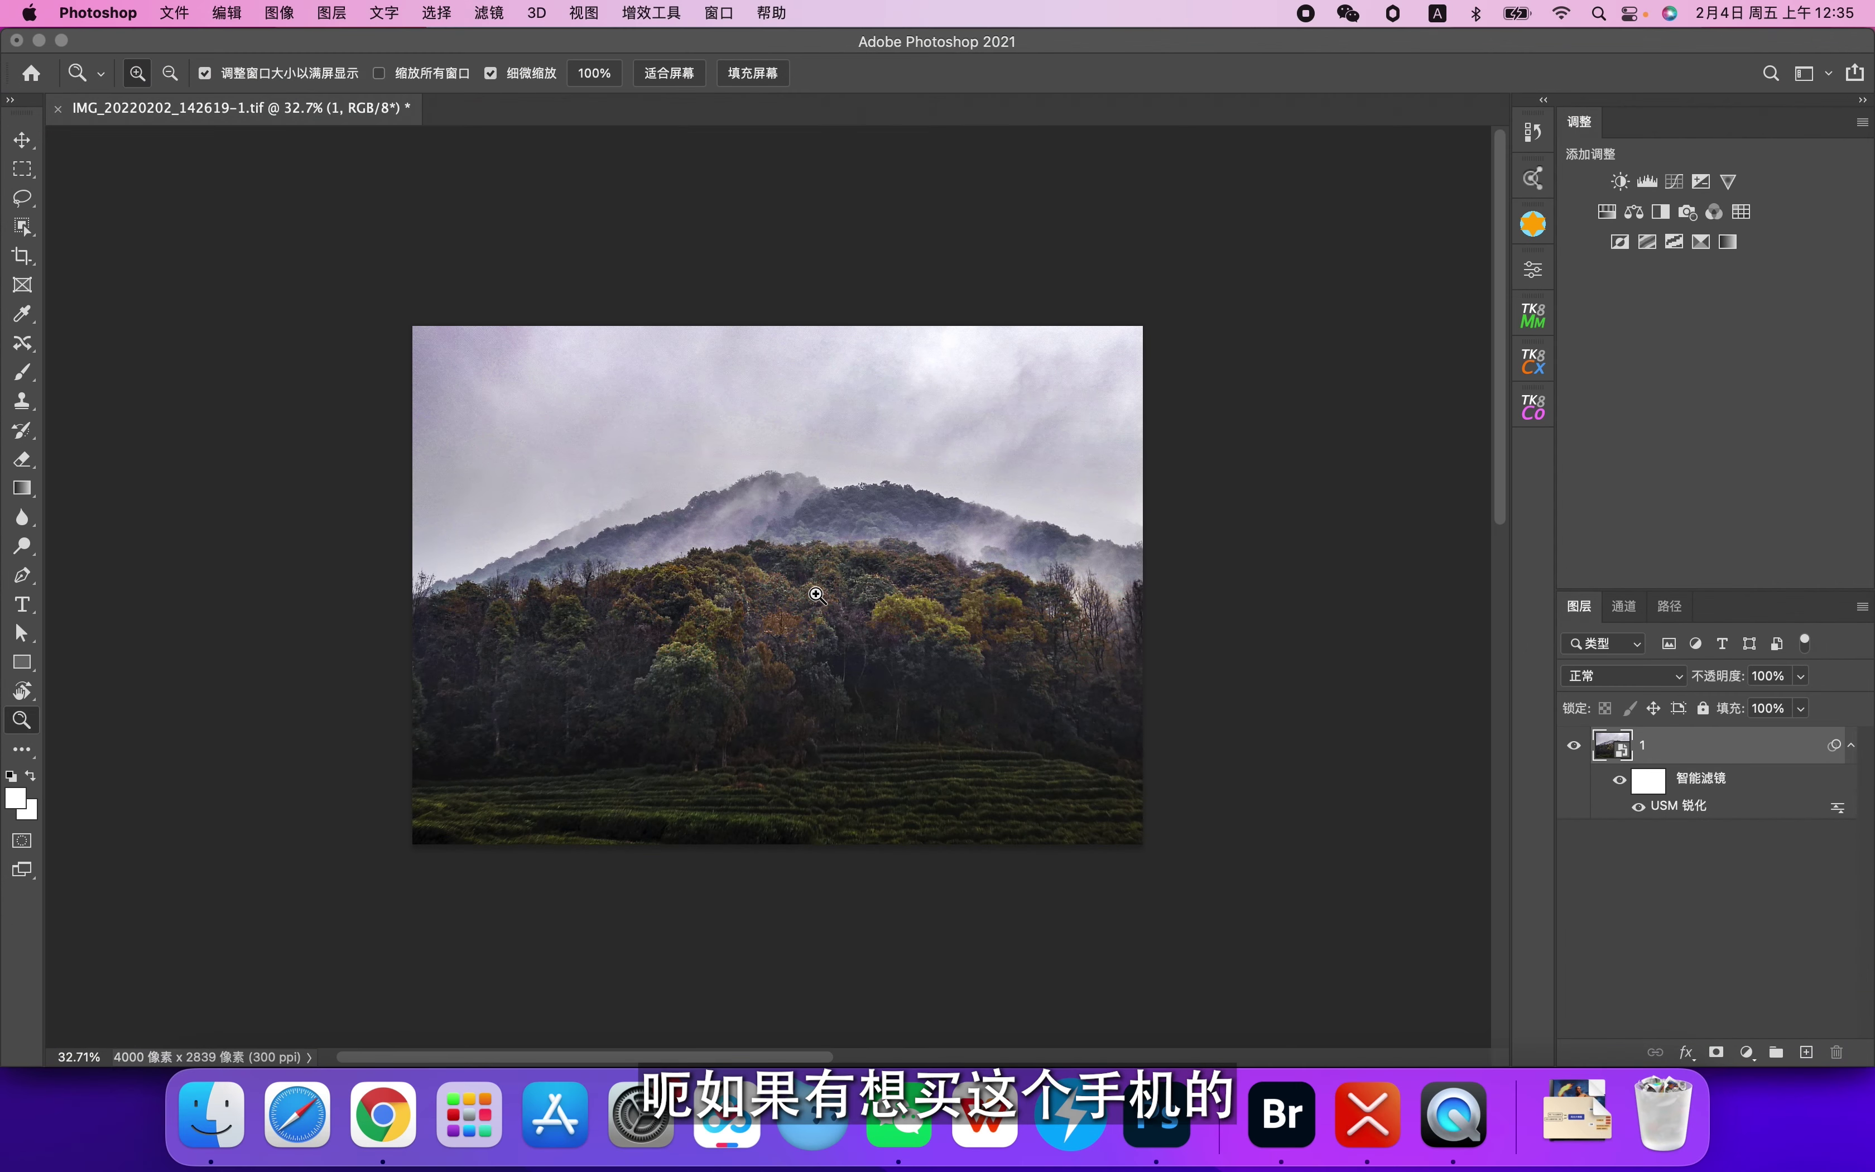
# Examine the edited mountain photo at several magnifications, checking the forest, the mist and the tea field
pyautogui.scroll(3, 822, 597)
pyautogui.scroll(3, 855, 614)
pyautogui.scroll(-2, 859, 620)
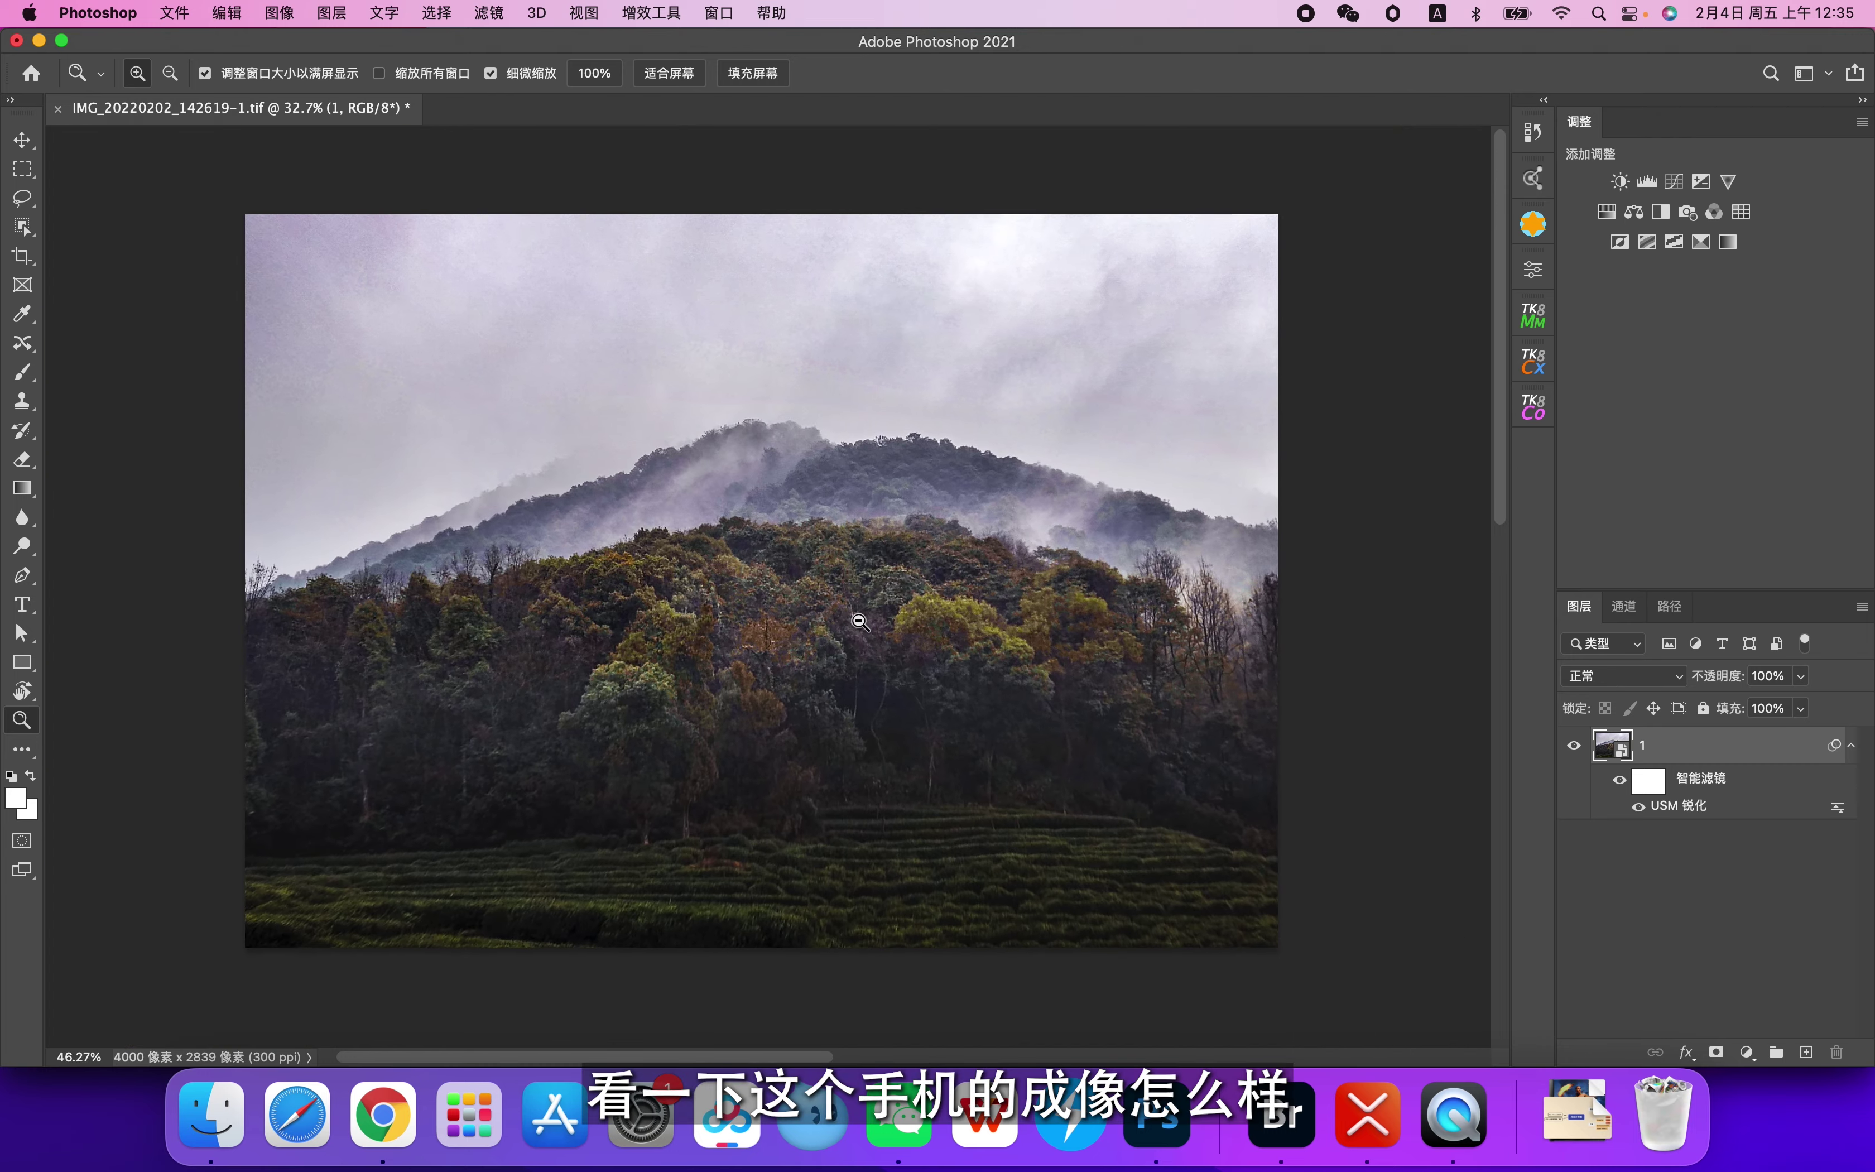
pyautogui.scroll(2, 883, 616)
pyautogui.scroll(-1, 910, 609)
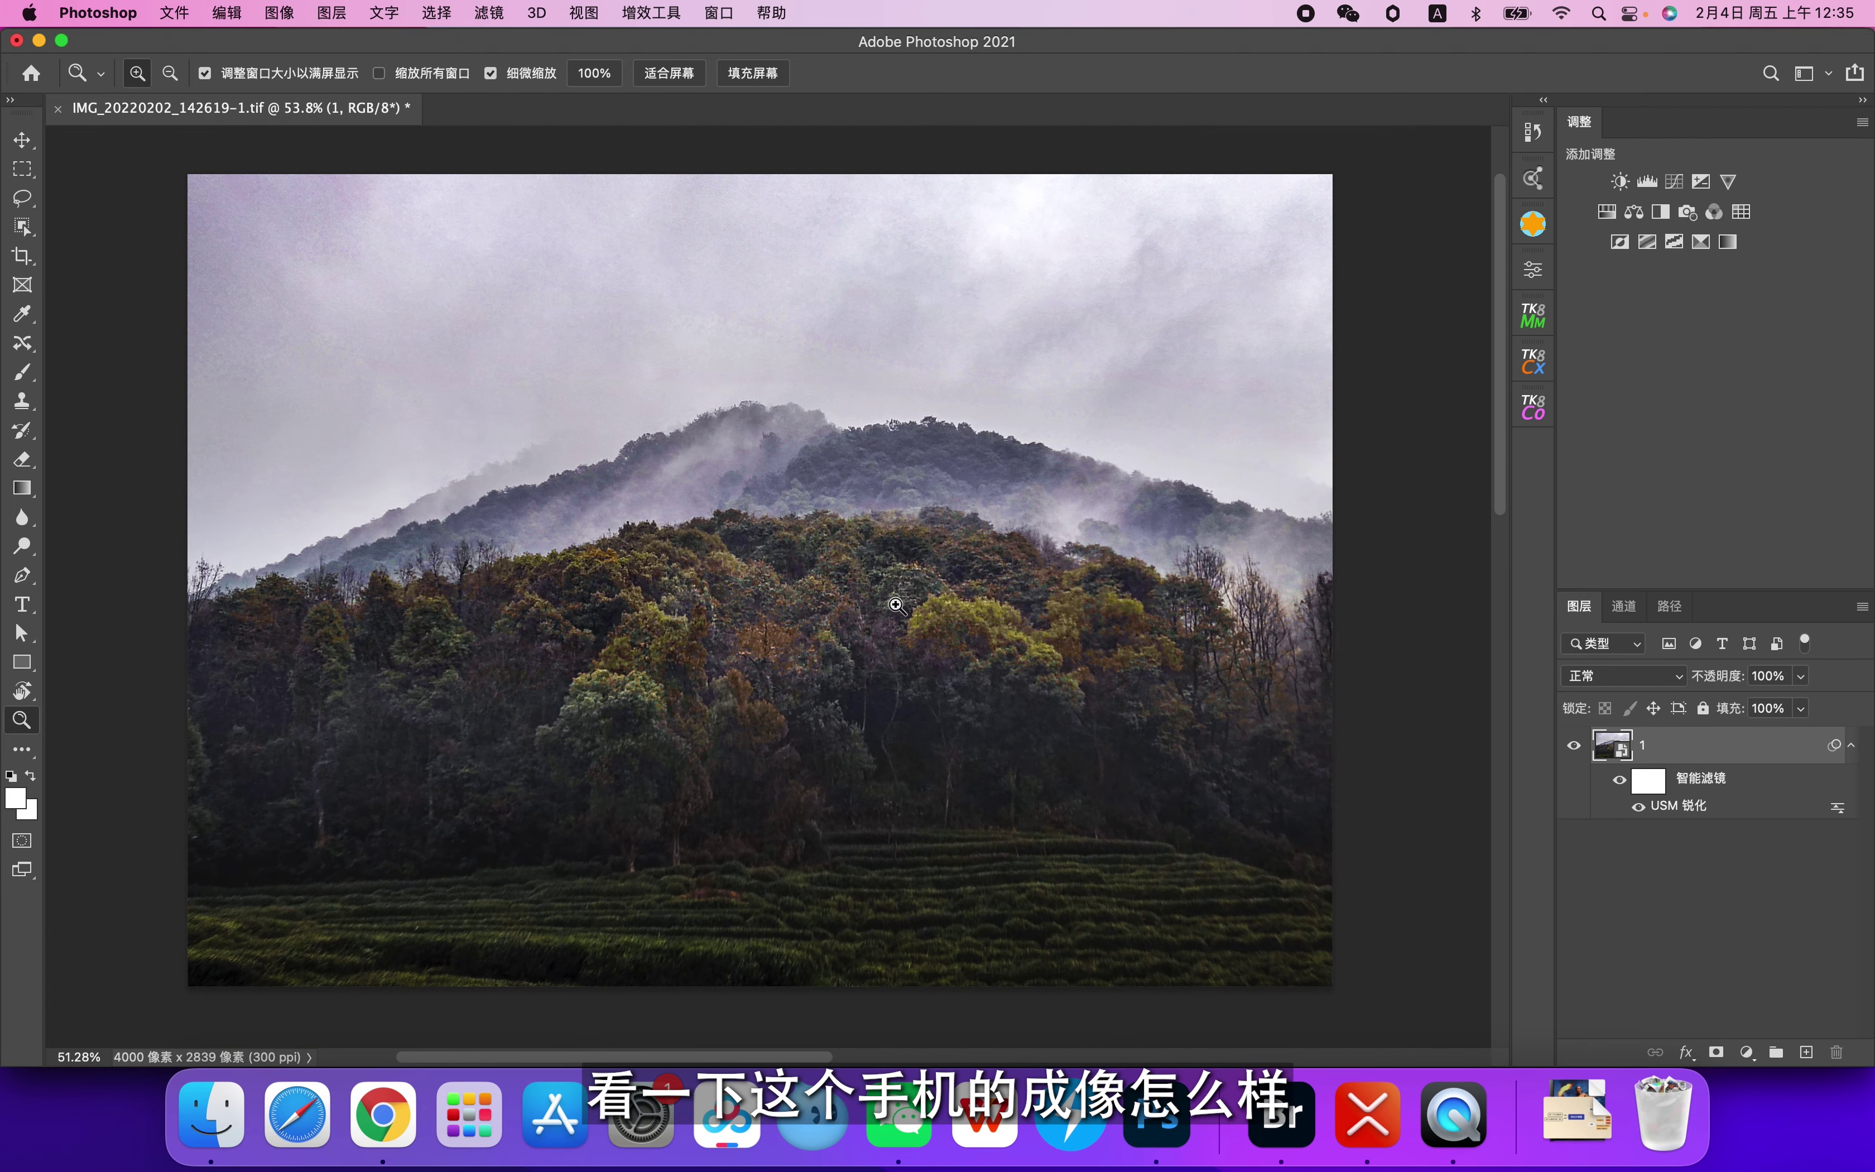
pyautogui.scroll(1, 810, 629)
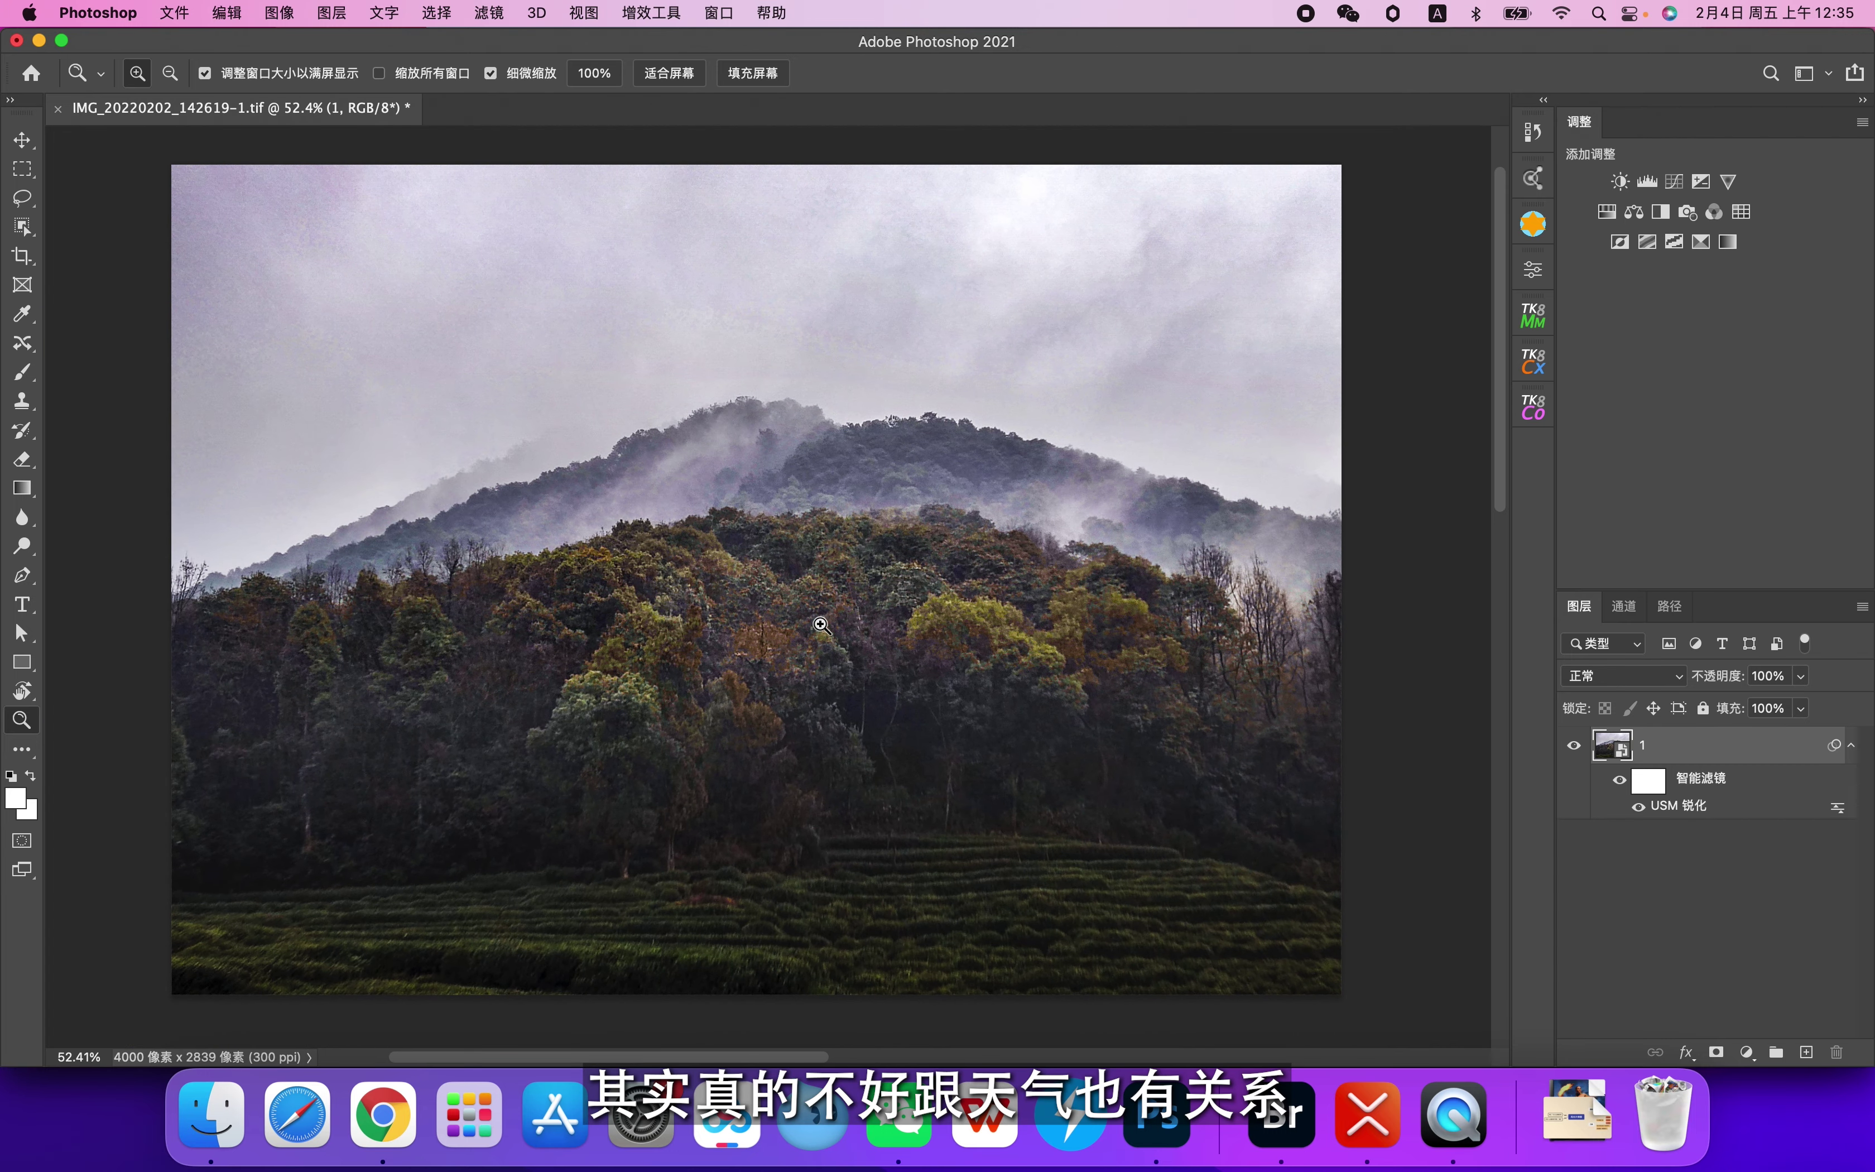
pyautogui.scroll(-3, 779, 624)
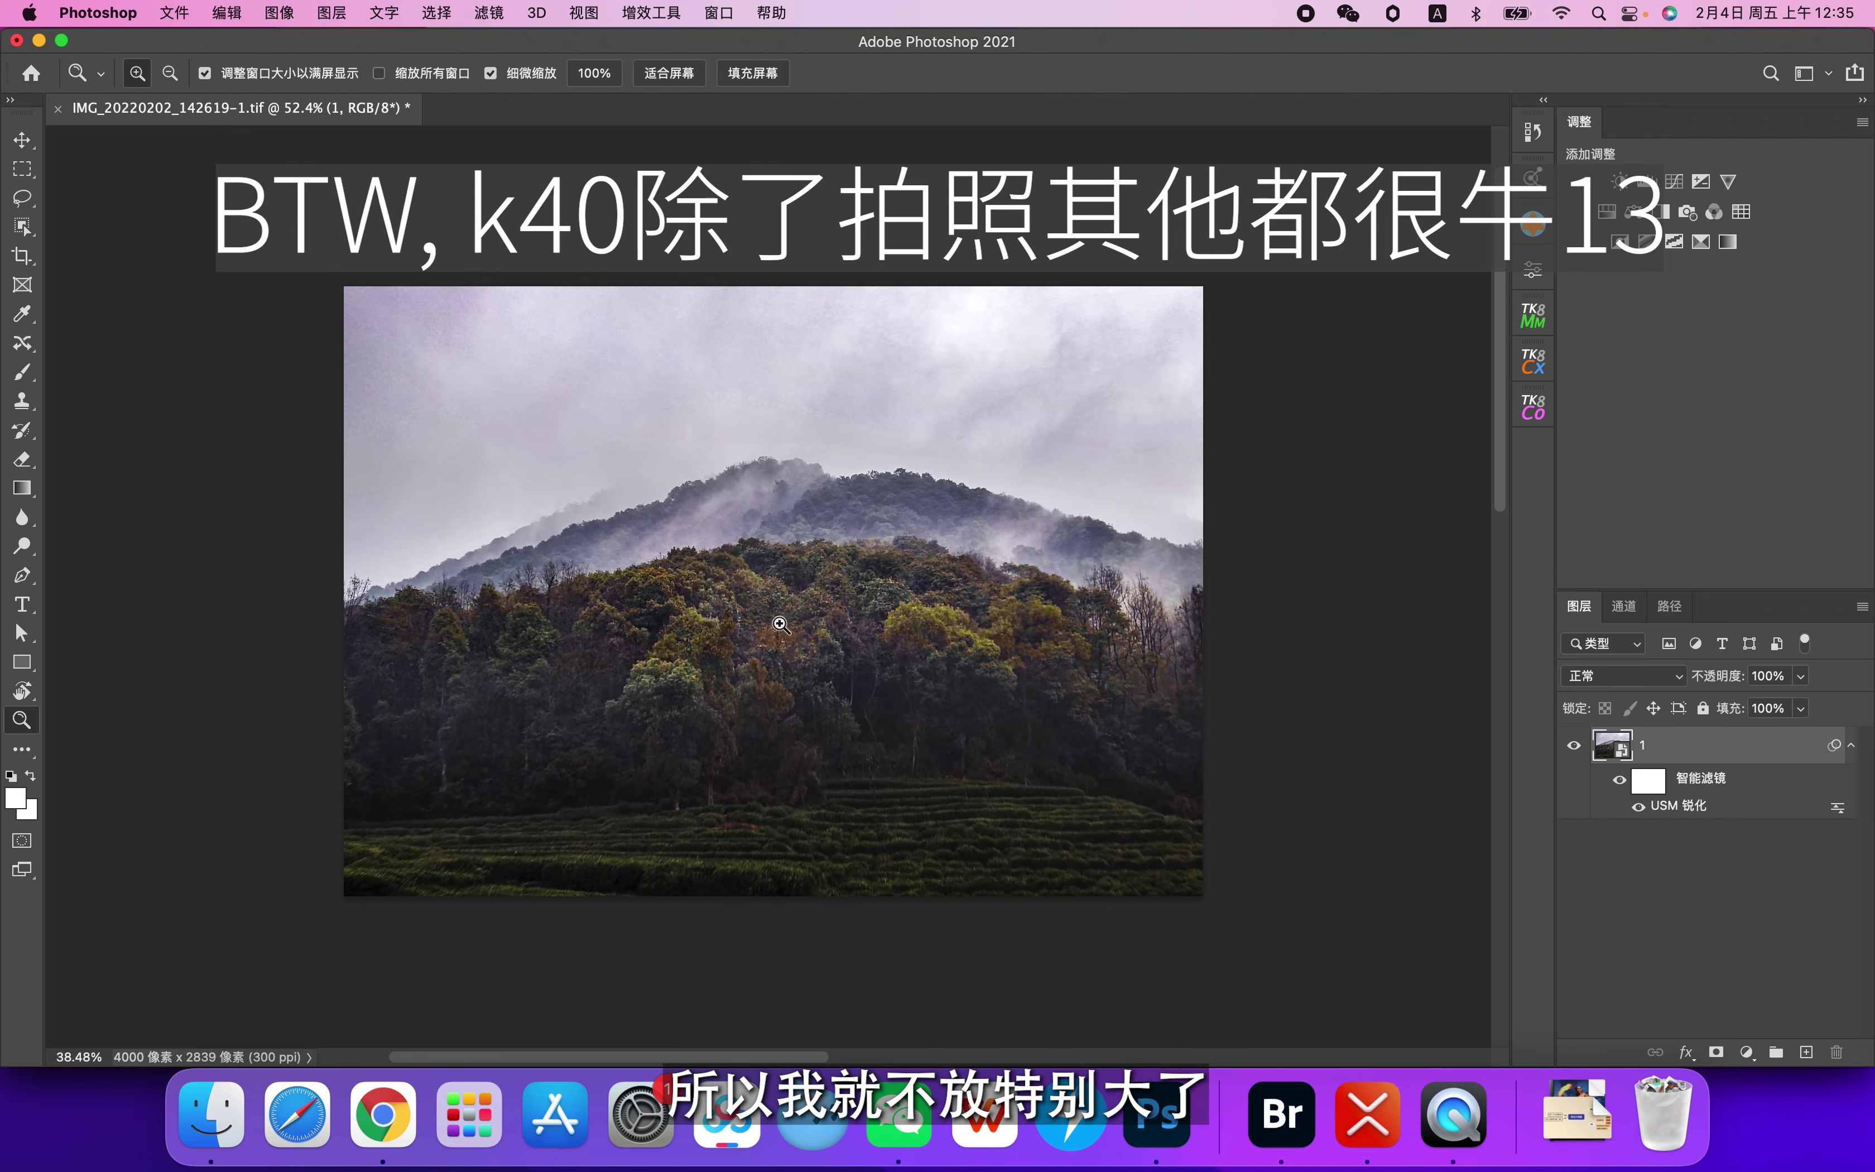
pyautogui.scroll(1, 779, 624)
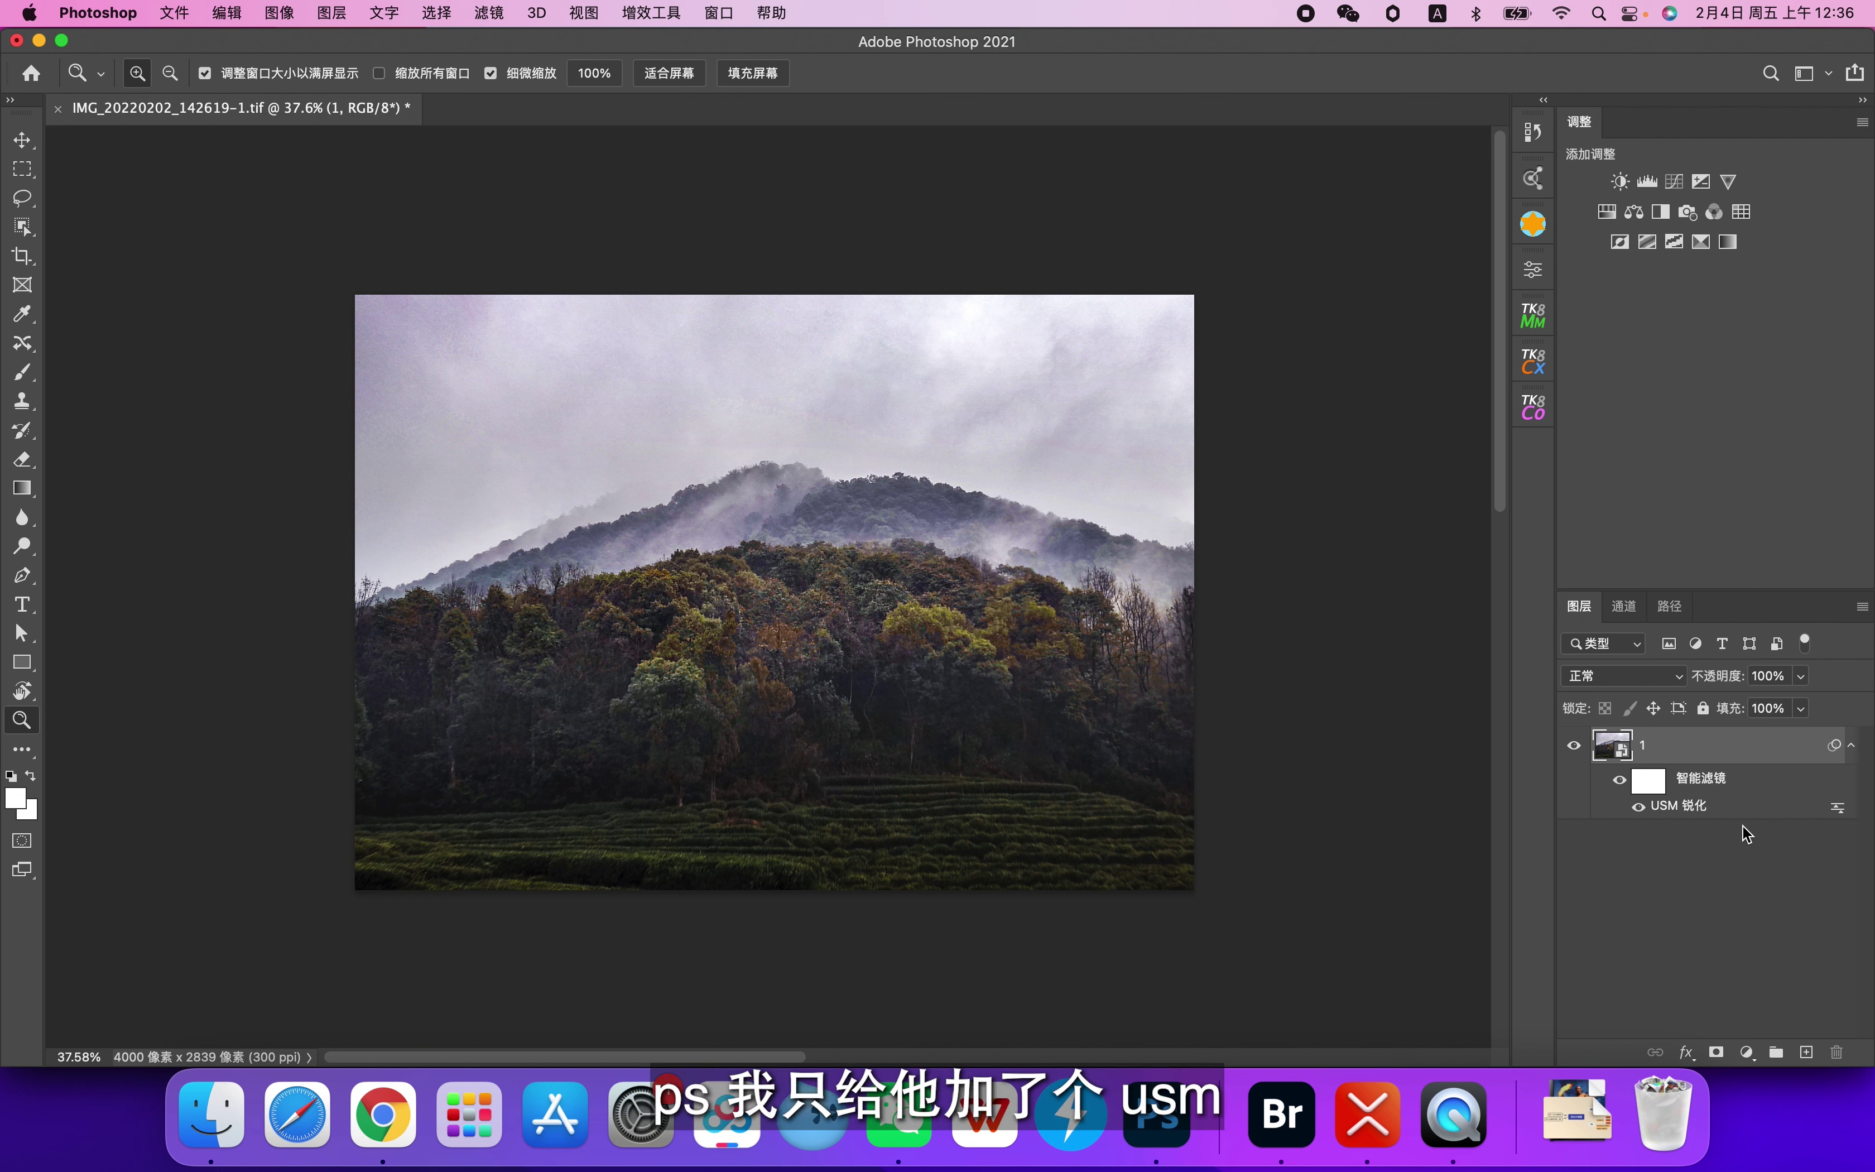
# Open the smart object of layer 1 in Camera Raw to review its raw adjustments
pyautogui.doubleClick(1613, 746)
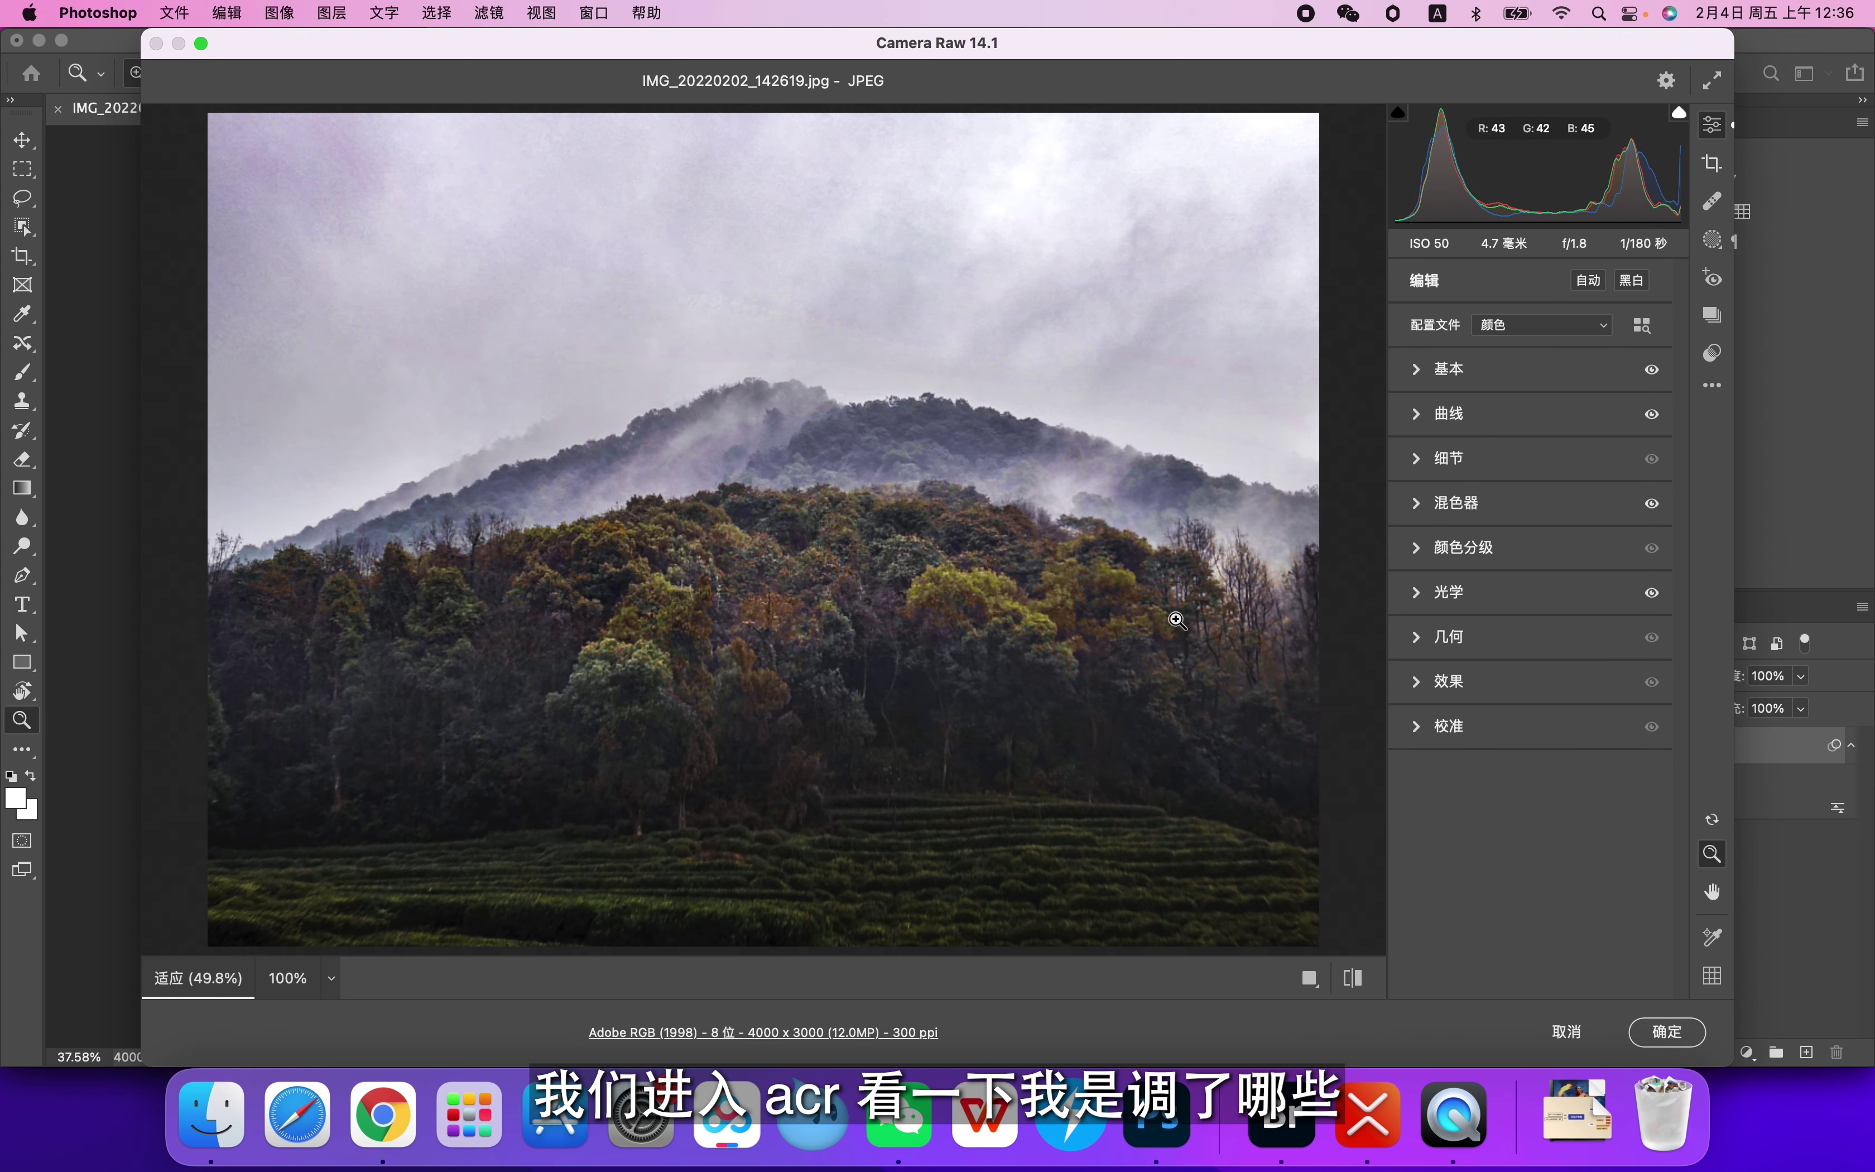
pyautogui.scroll(-2, 891, 558)
pyautogui.scroll(1, 888, 558)
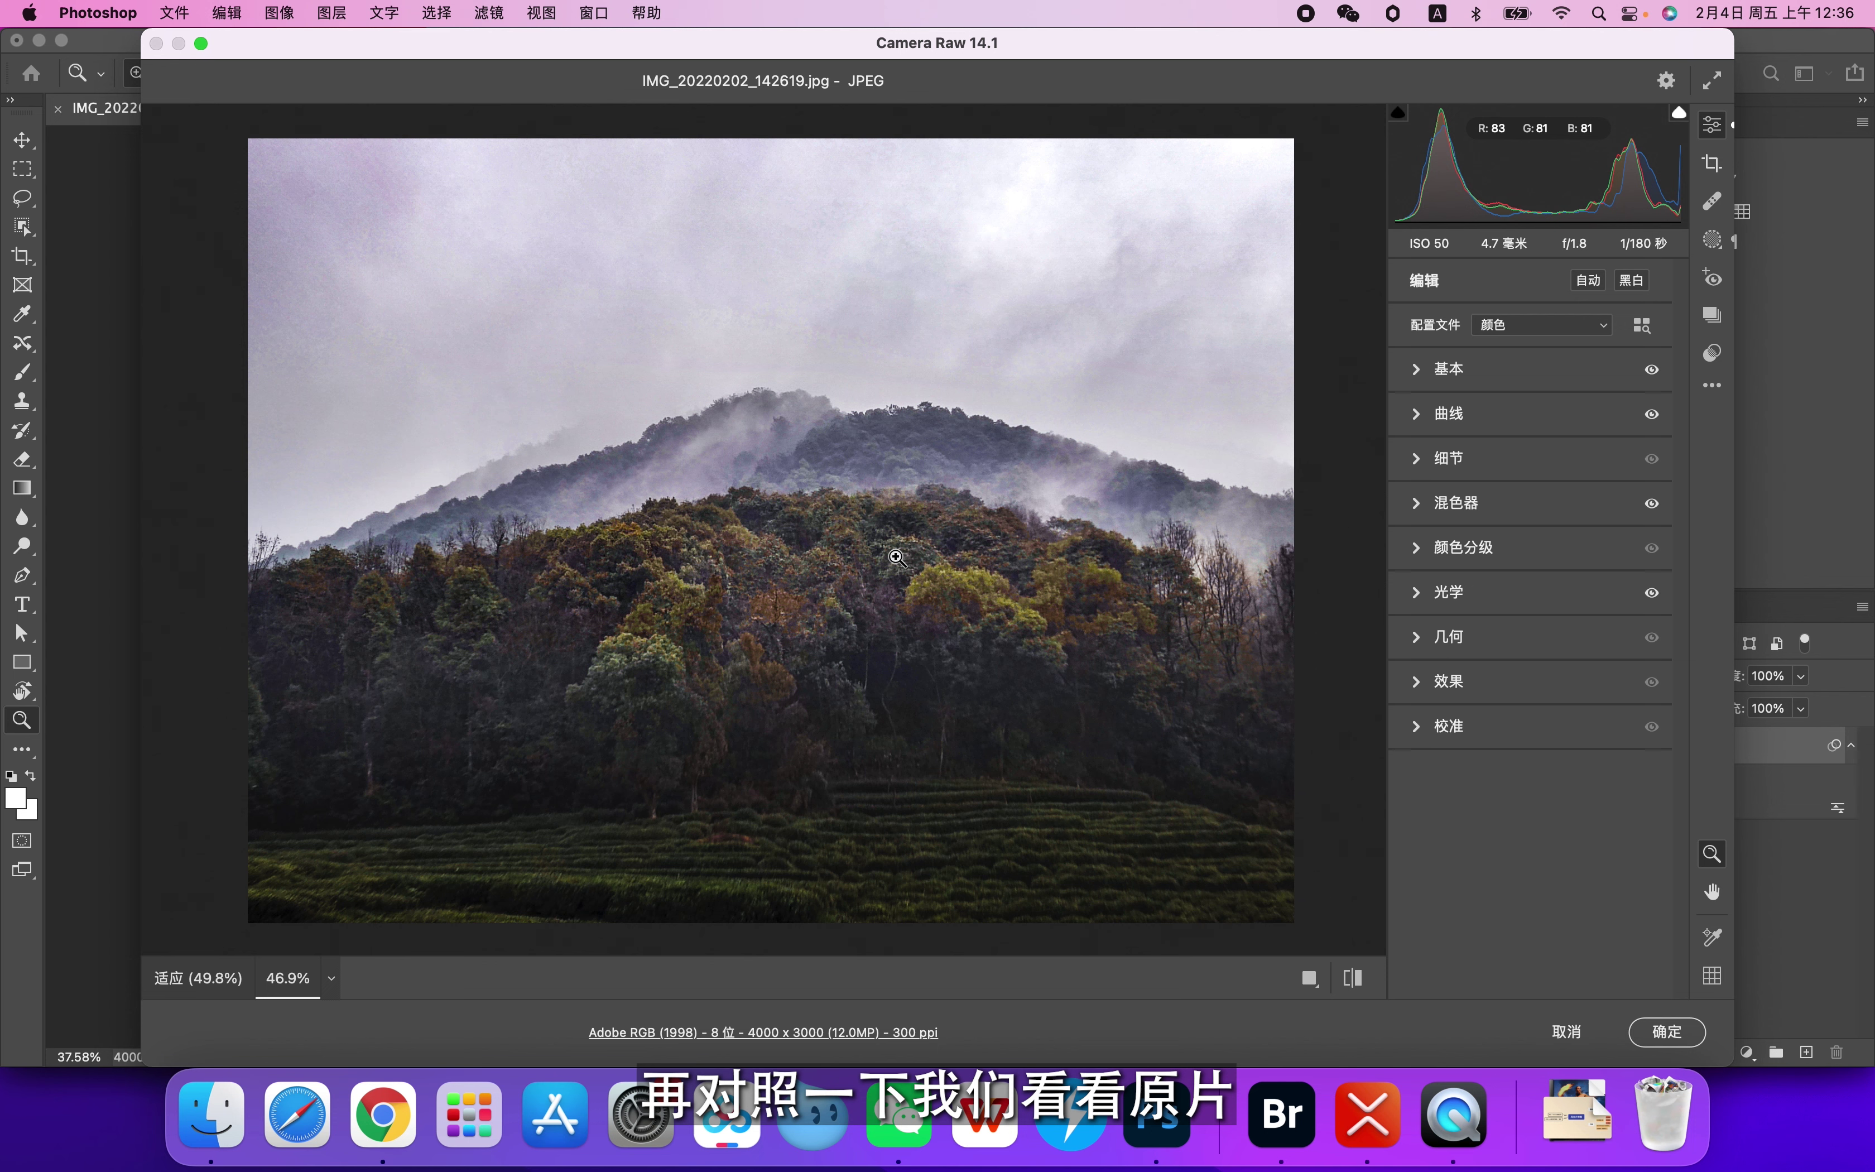
# Compare the edited mountain photo with its unedited original, ending on the edited version
pyautogui.click(1352, 978)
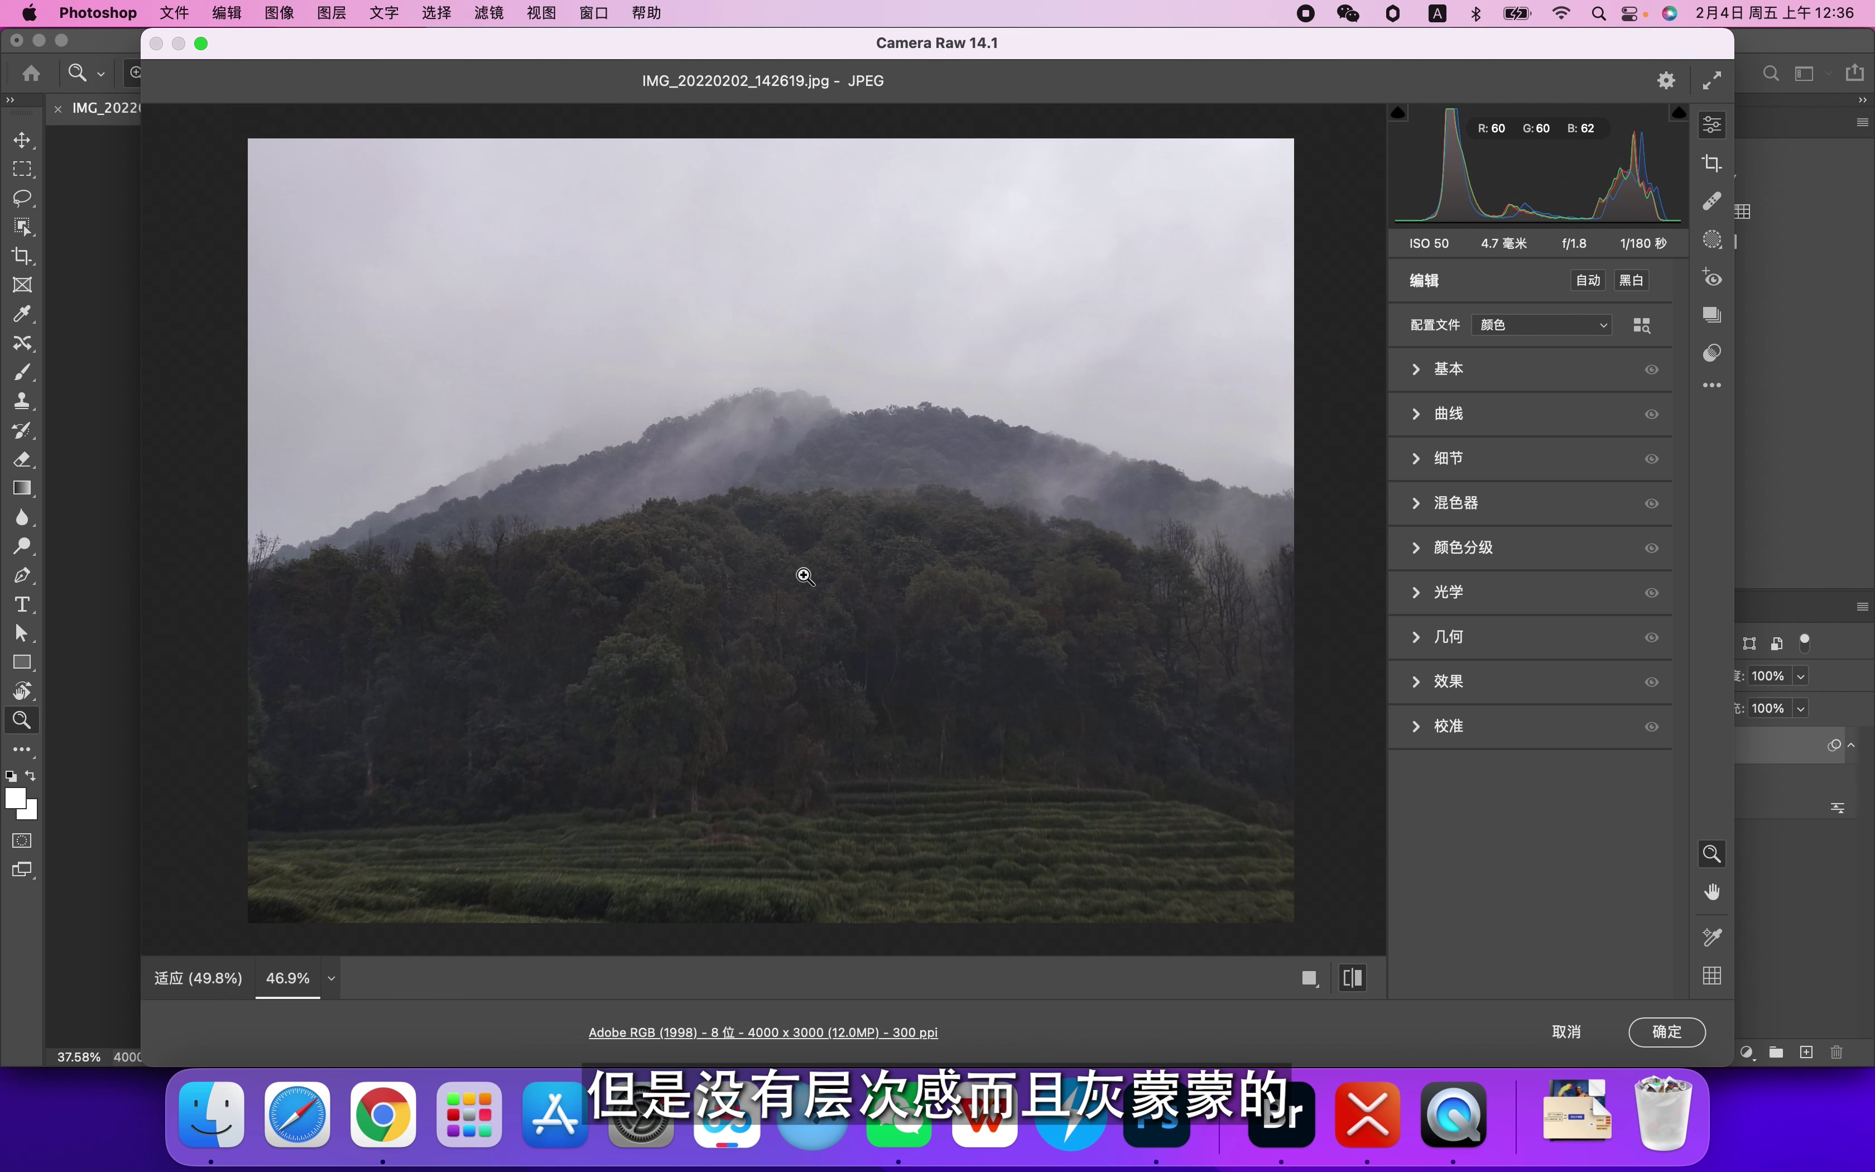
pyautogui.press('super+Tab')
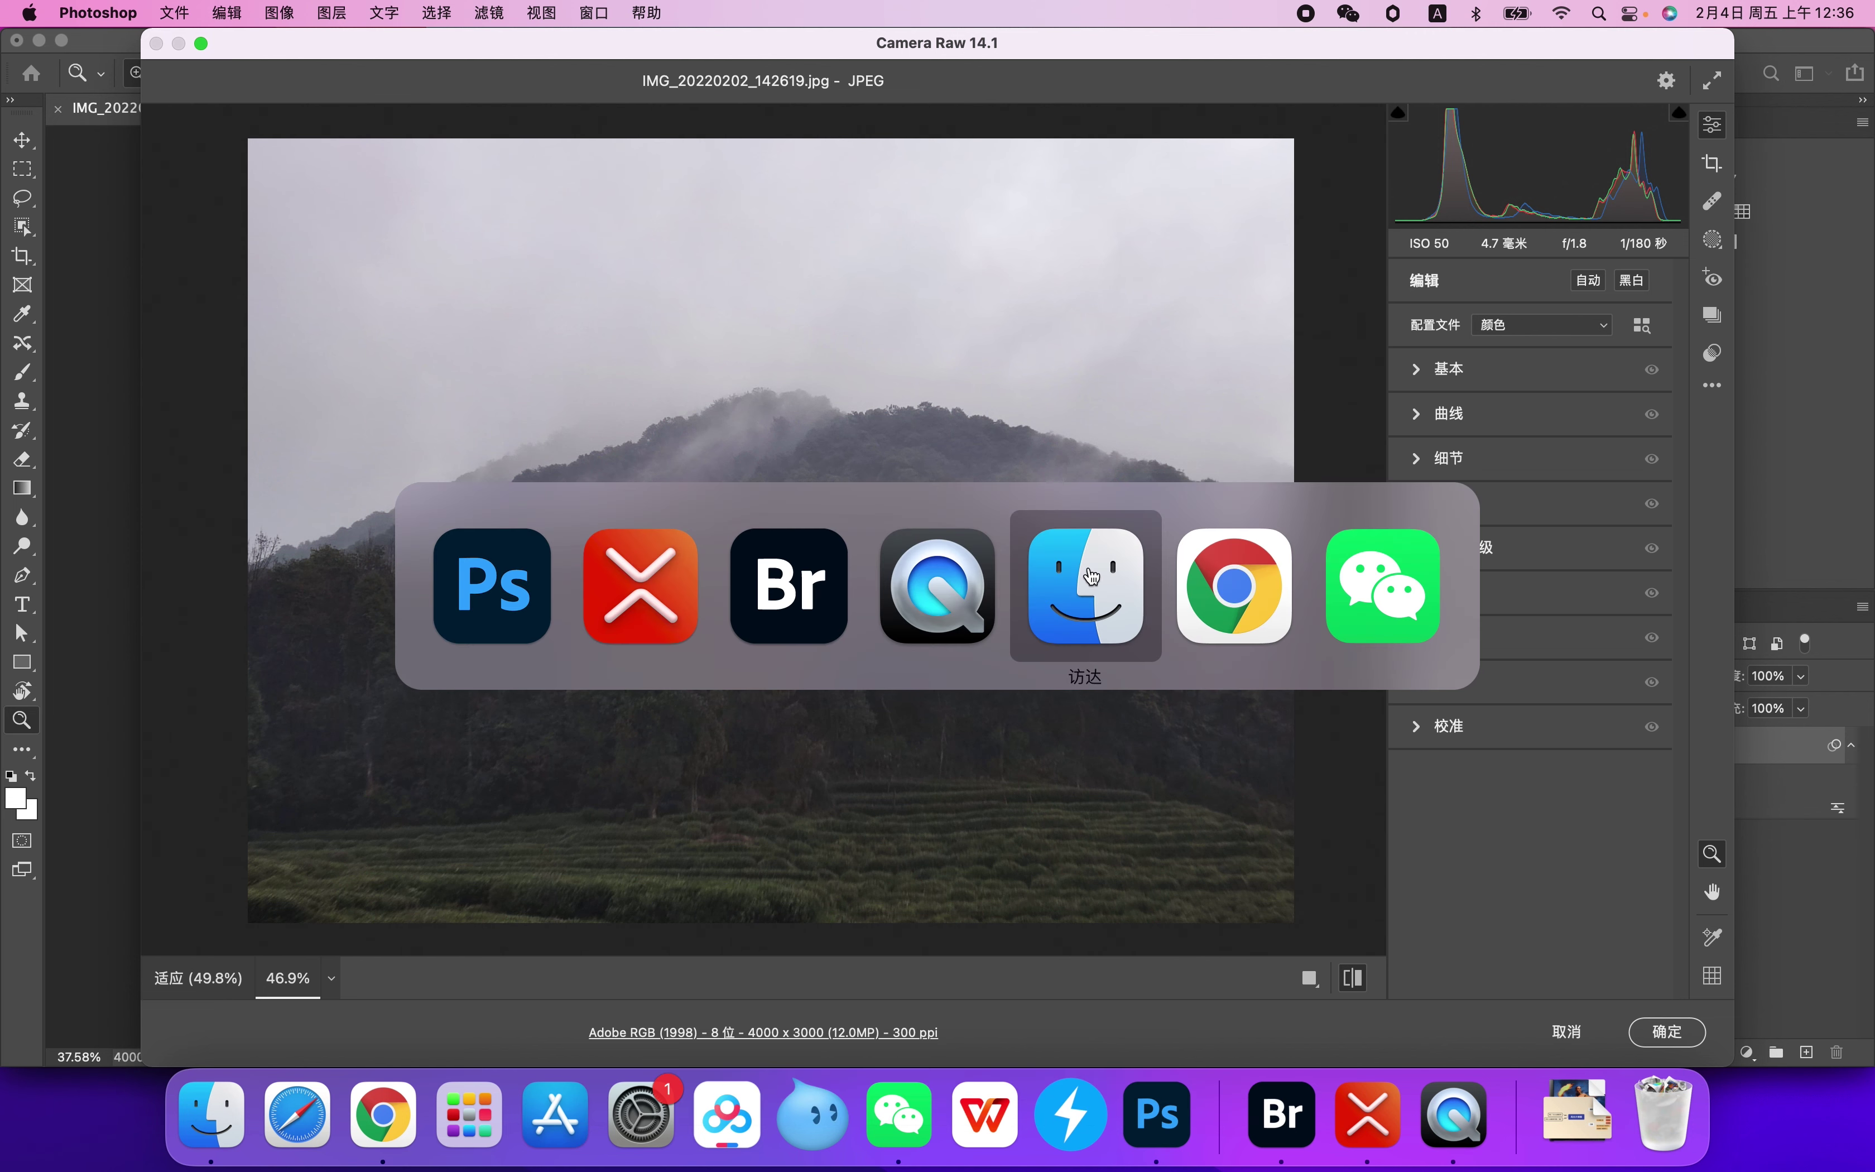
pyautogui.hscroll(2, 1284, 568)
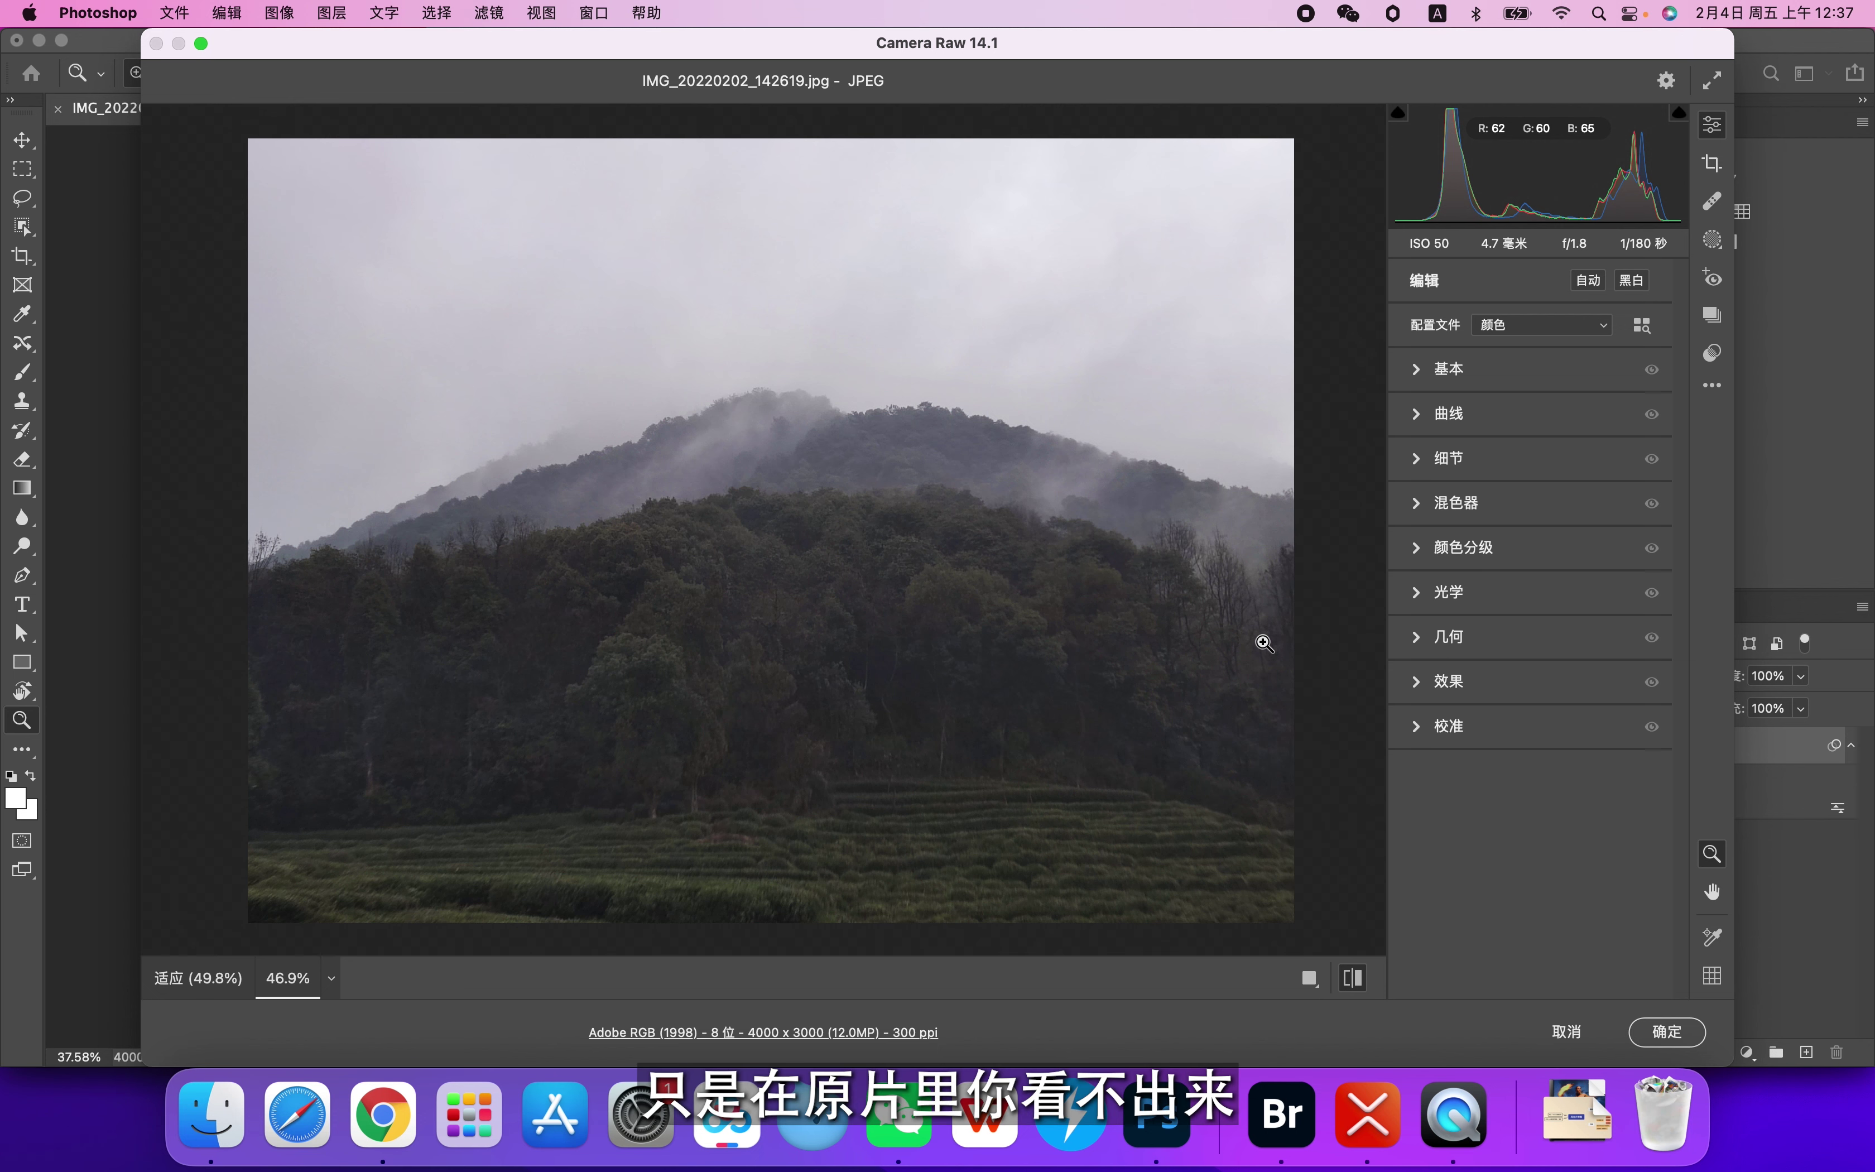
pyautogui.click(1352, 979)
pyautogui.scroll(-2, 749, 620)
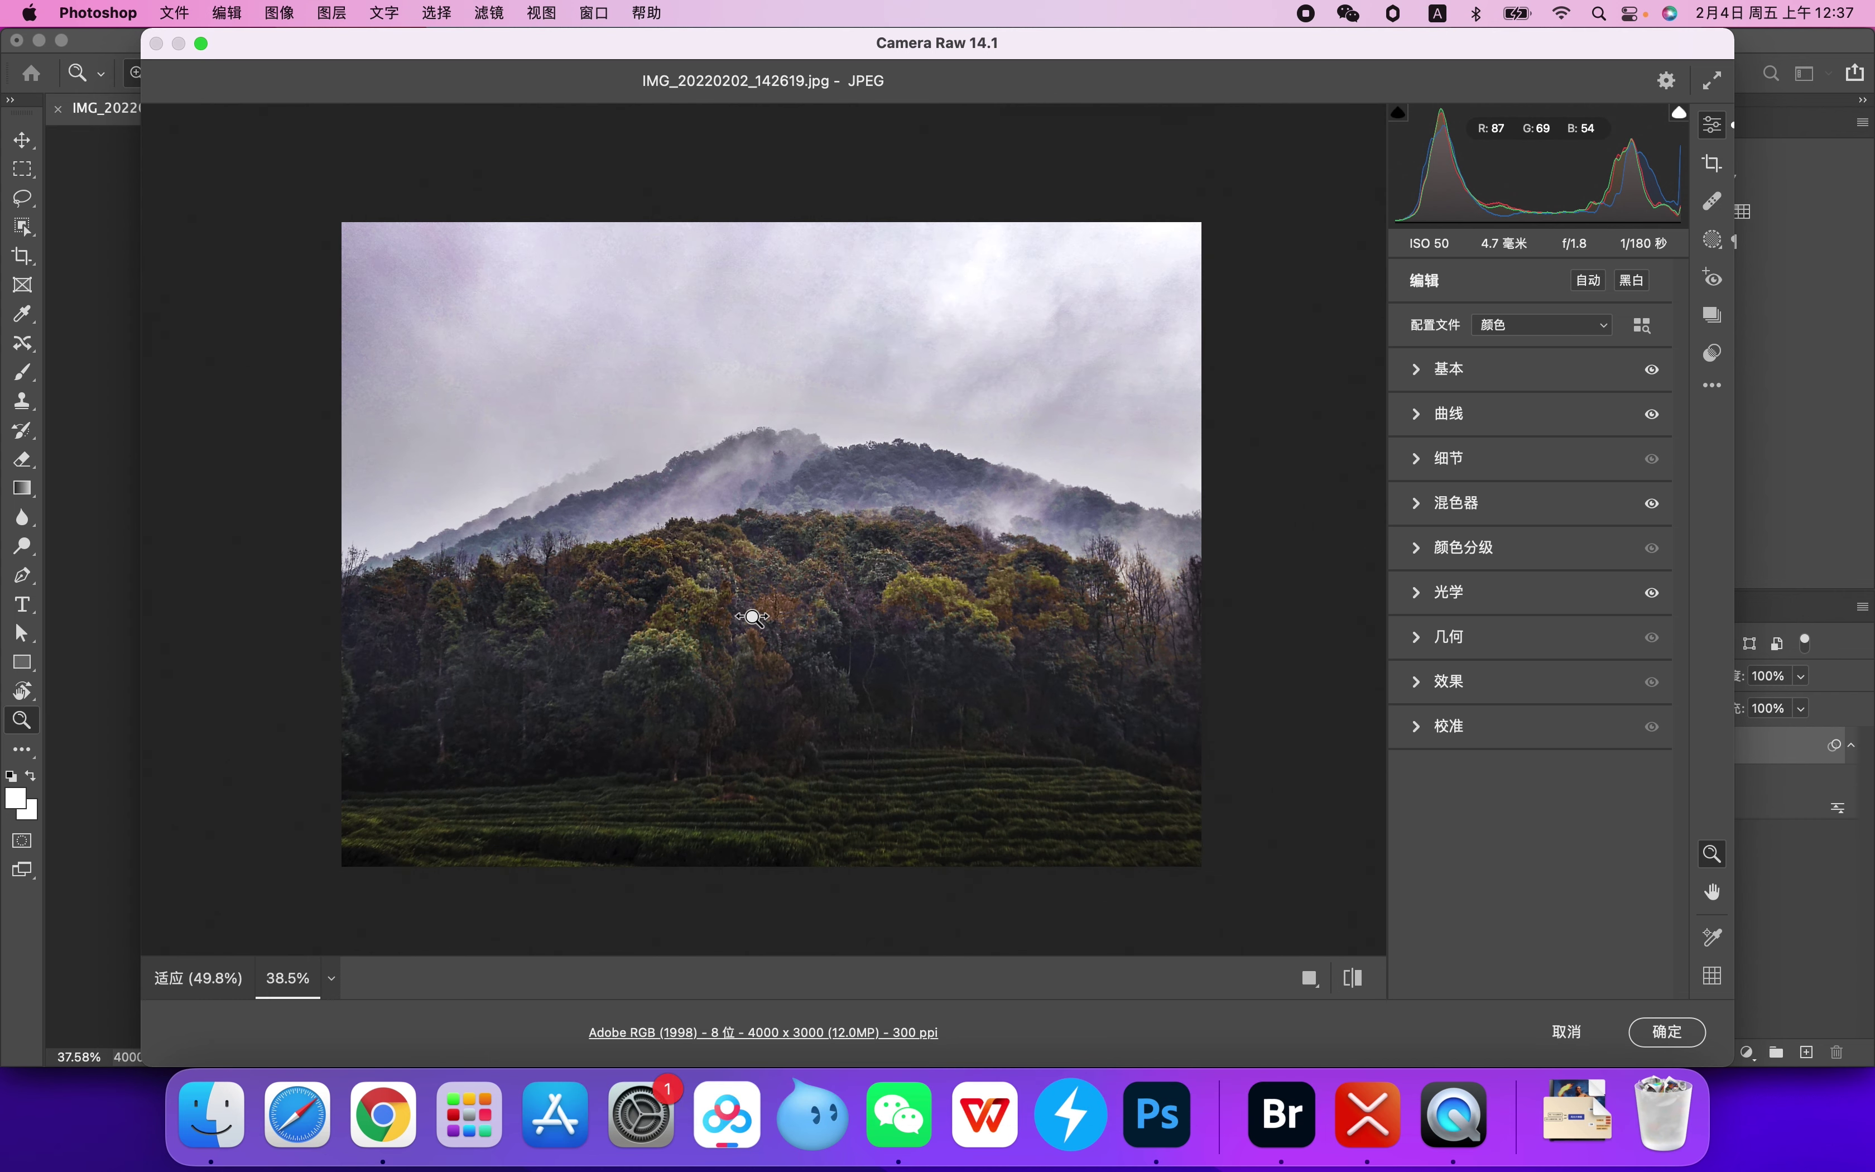
pyautogui.scroll(1, 751, 617)
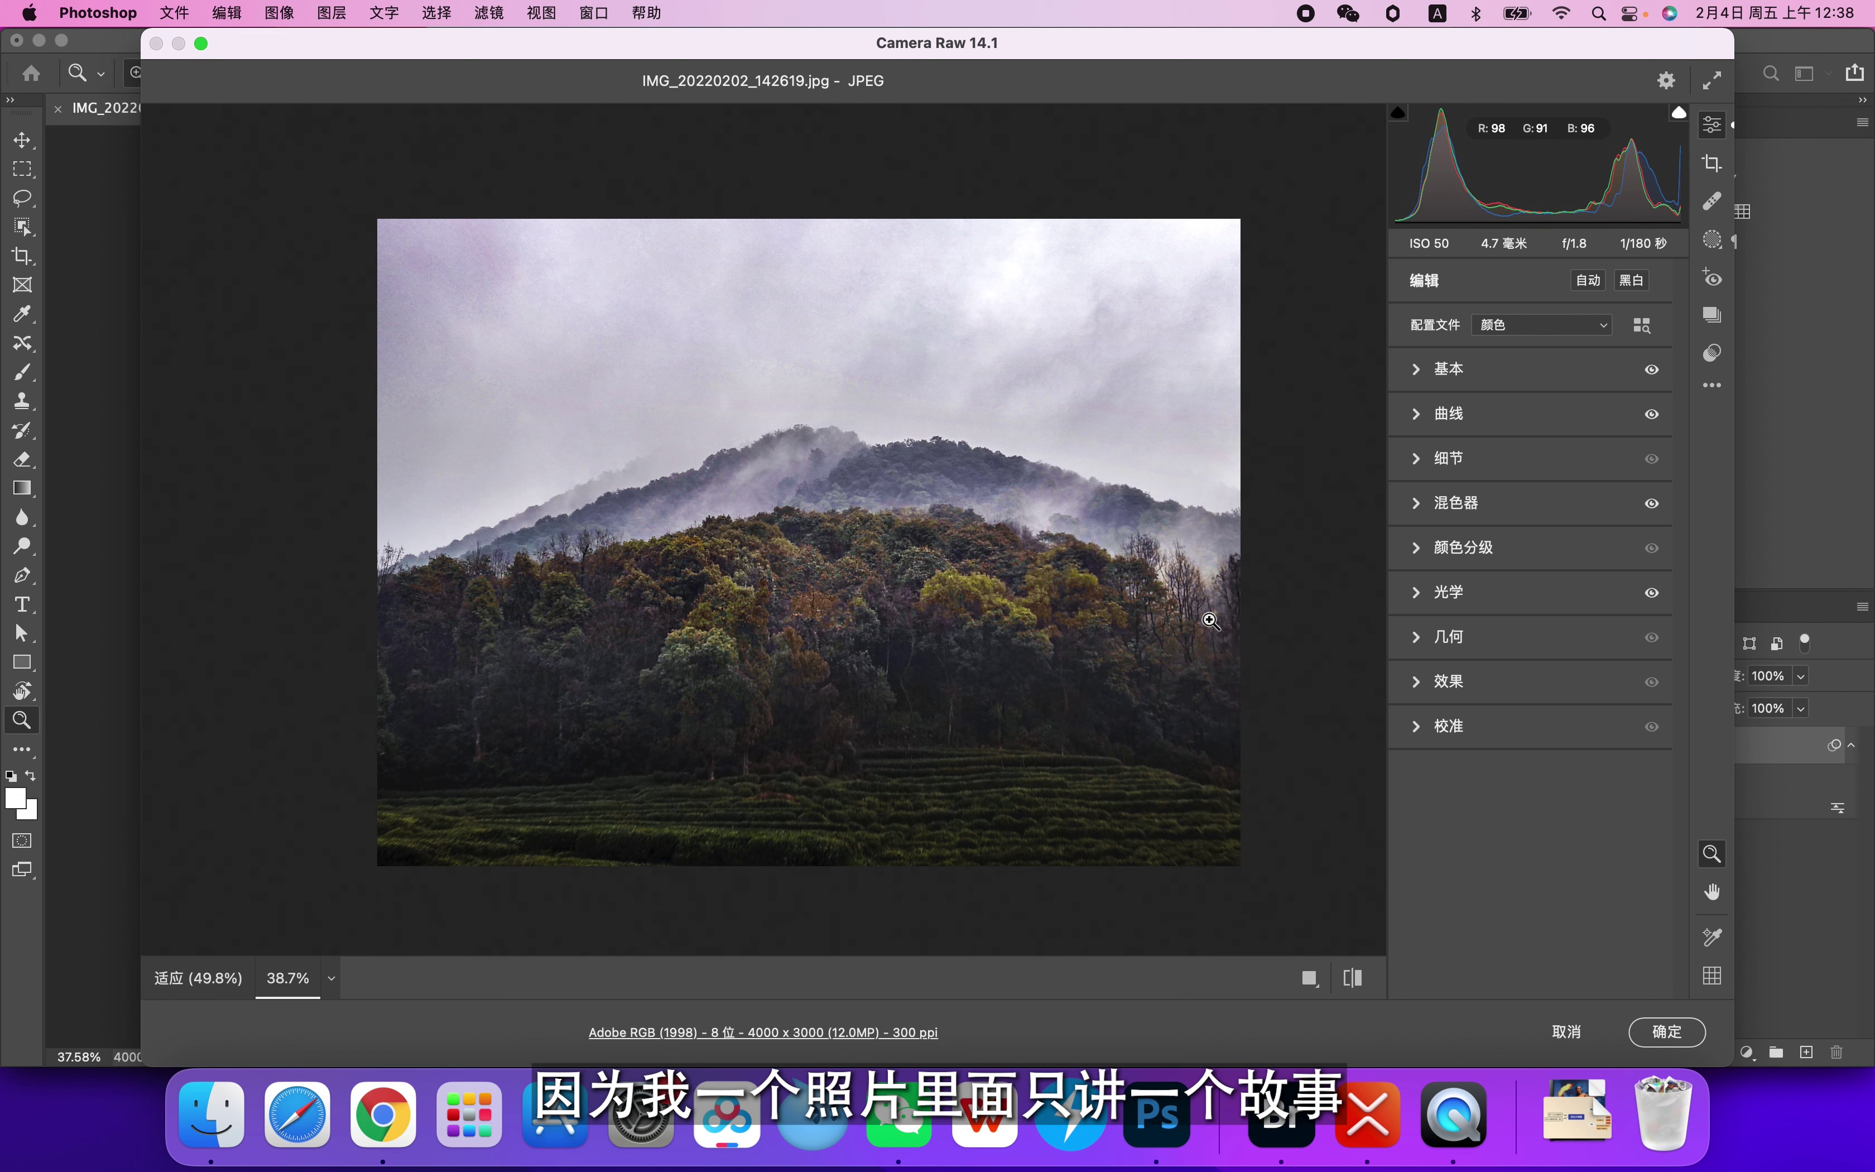
pyautogui.press('\\')
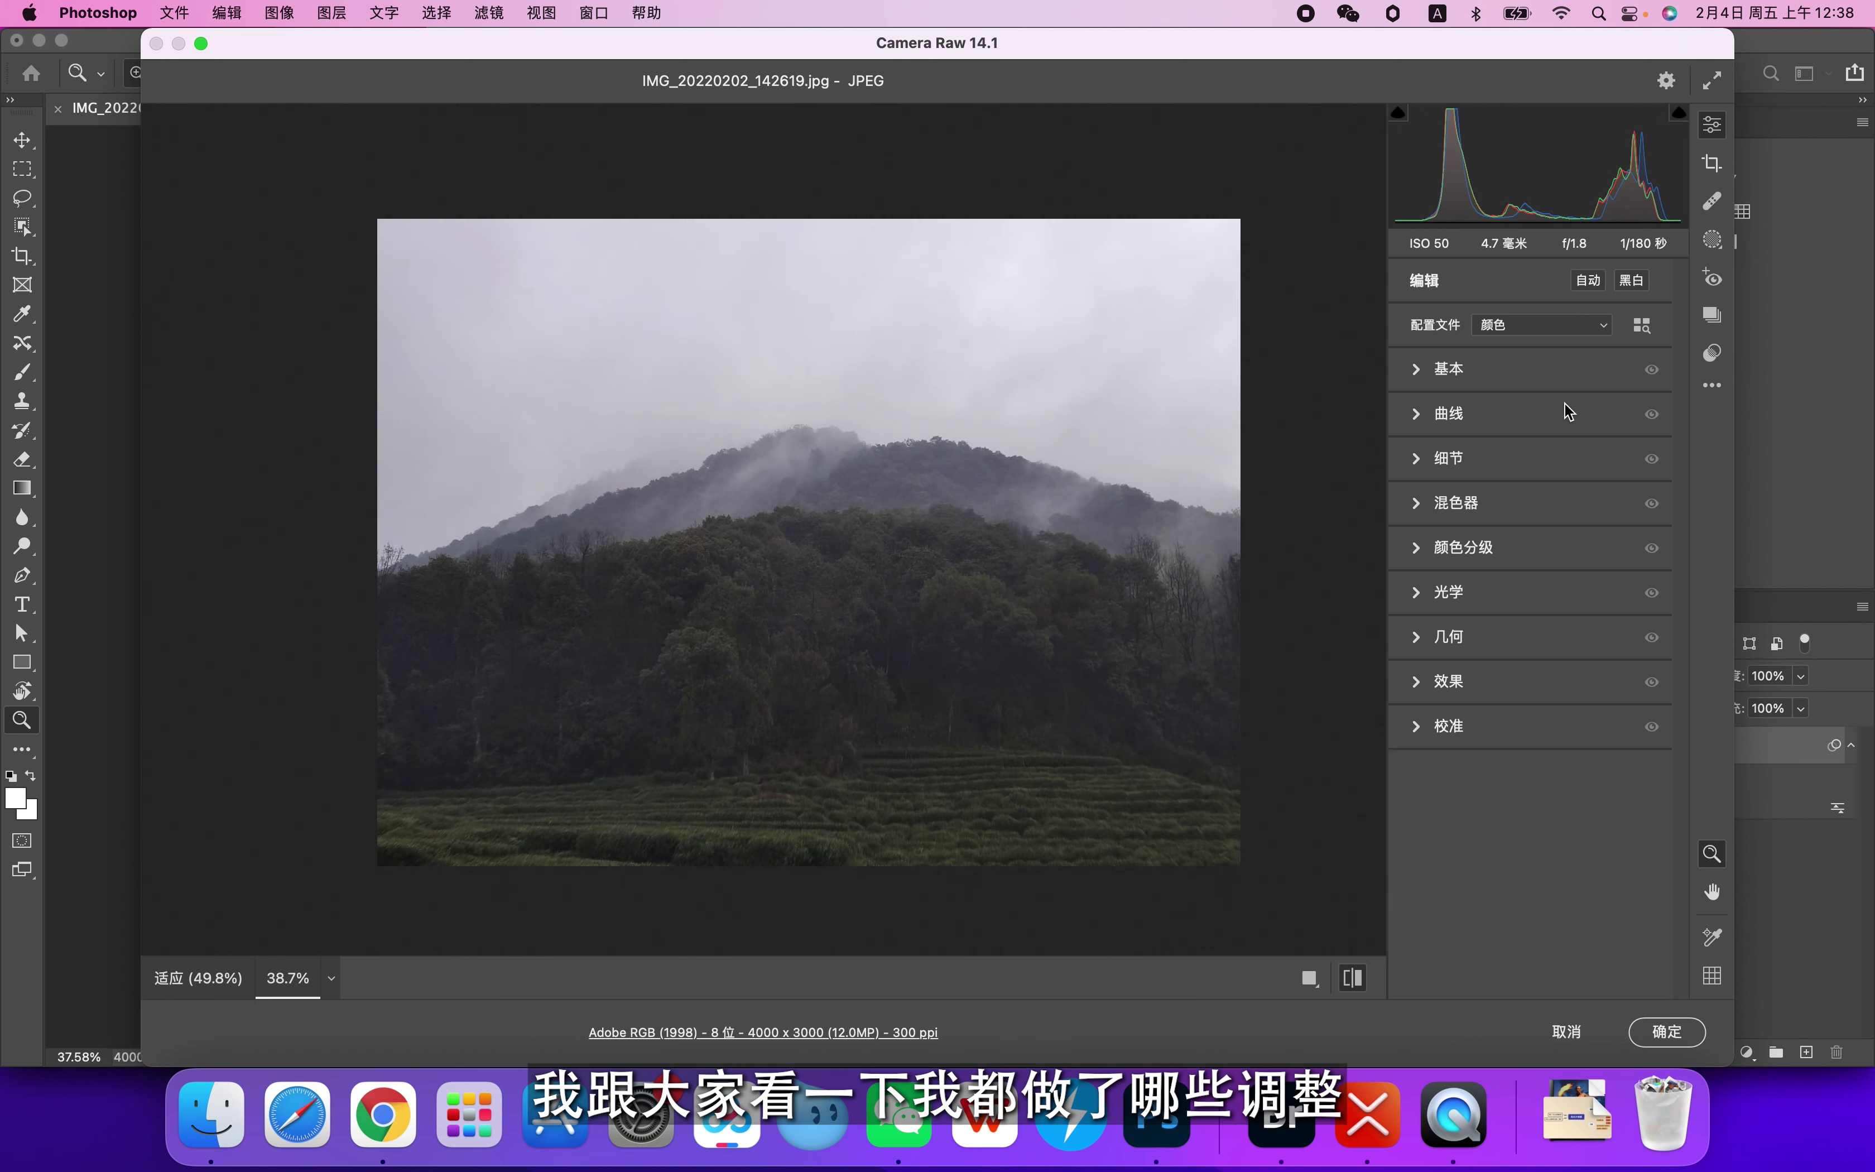
pyautogui.click(1354, 978)
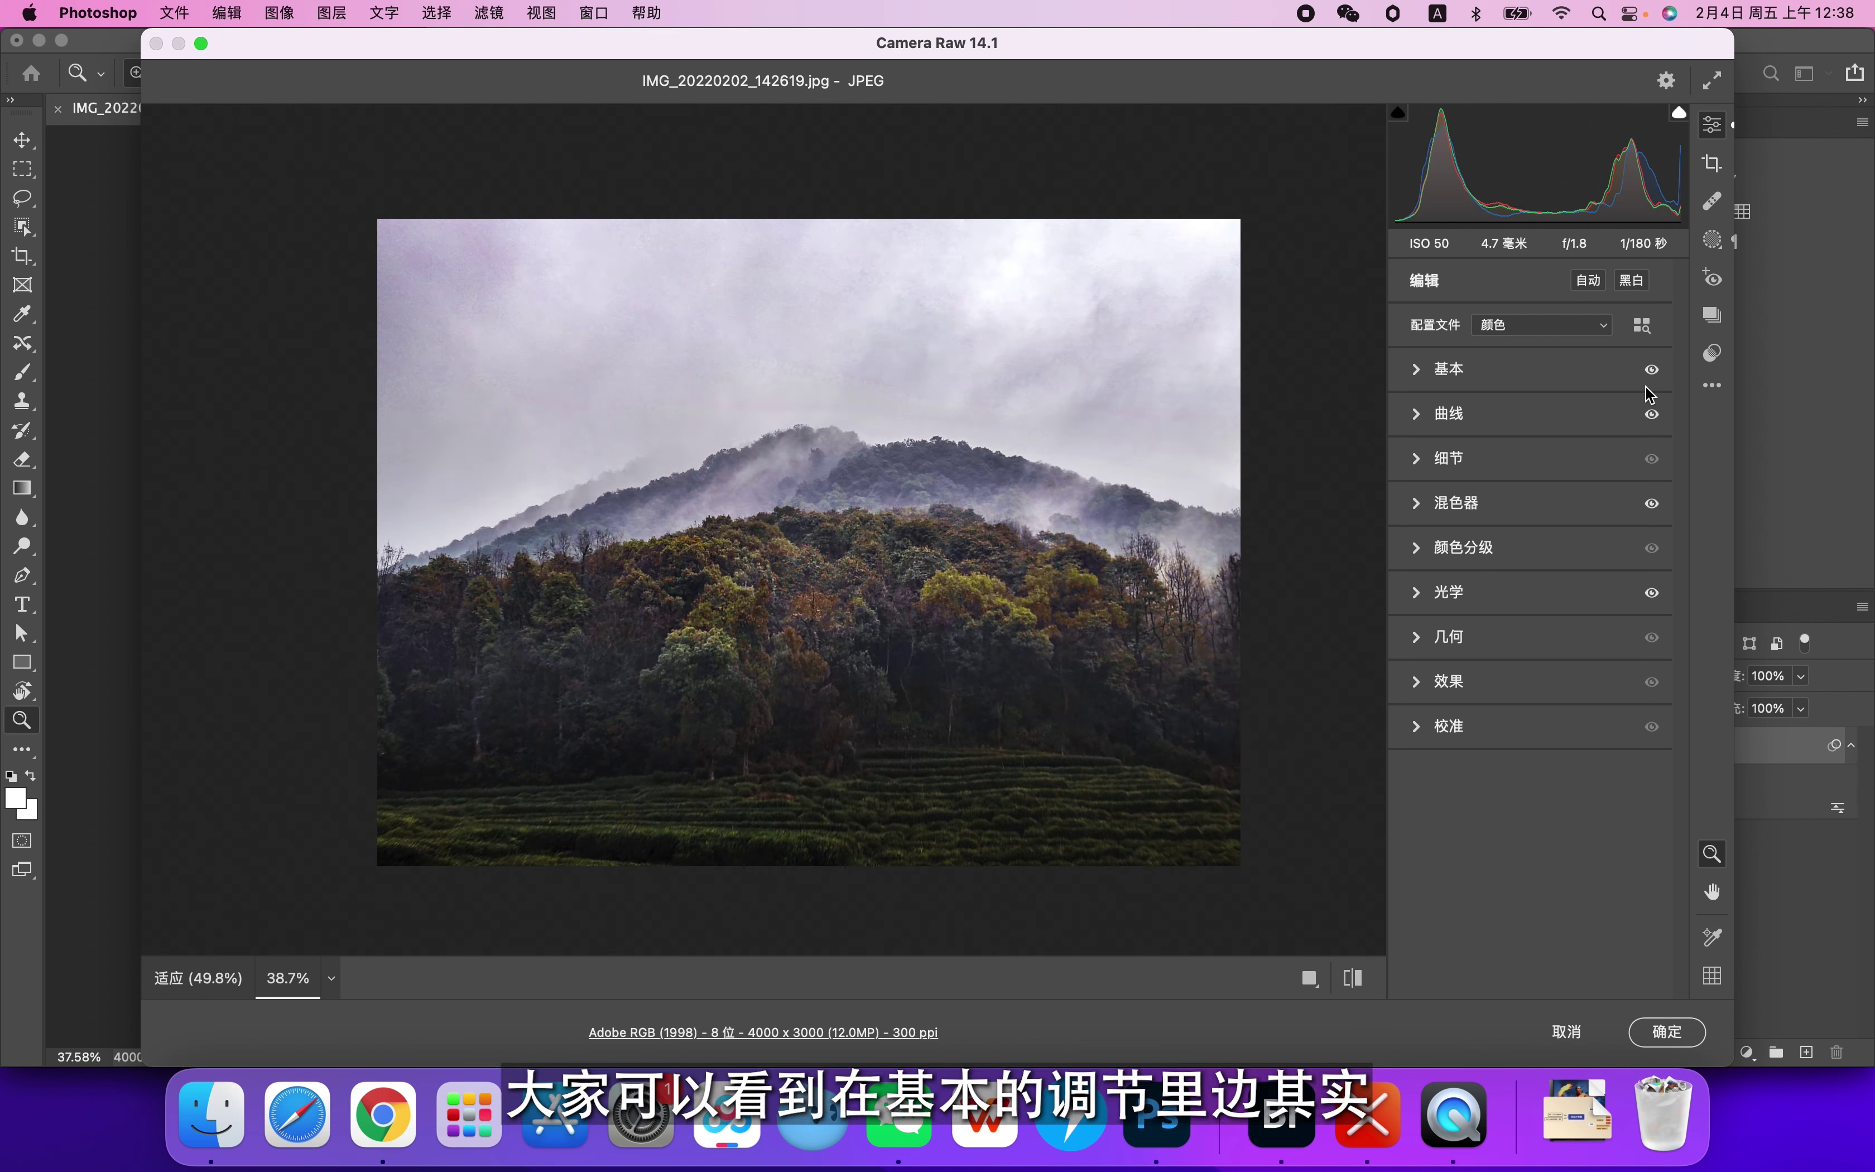
# Preview the photo without the Optics (光学) adjustments and without the Color Mixer (混色器) adjustments
pyautogui.click(1653, 595)
pyautogui.click(1651, 593)
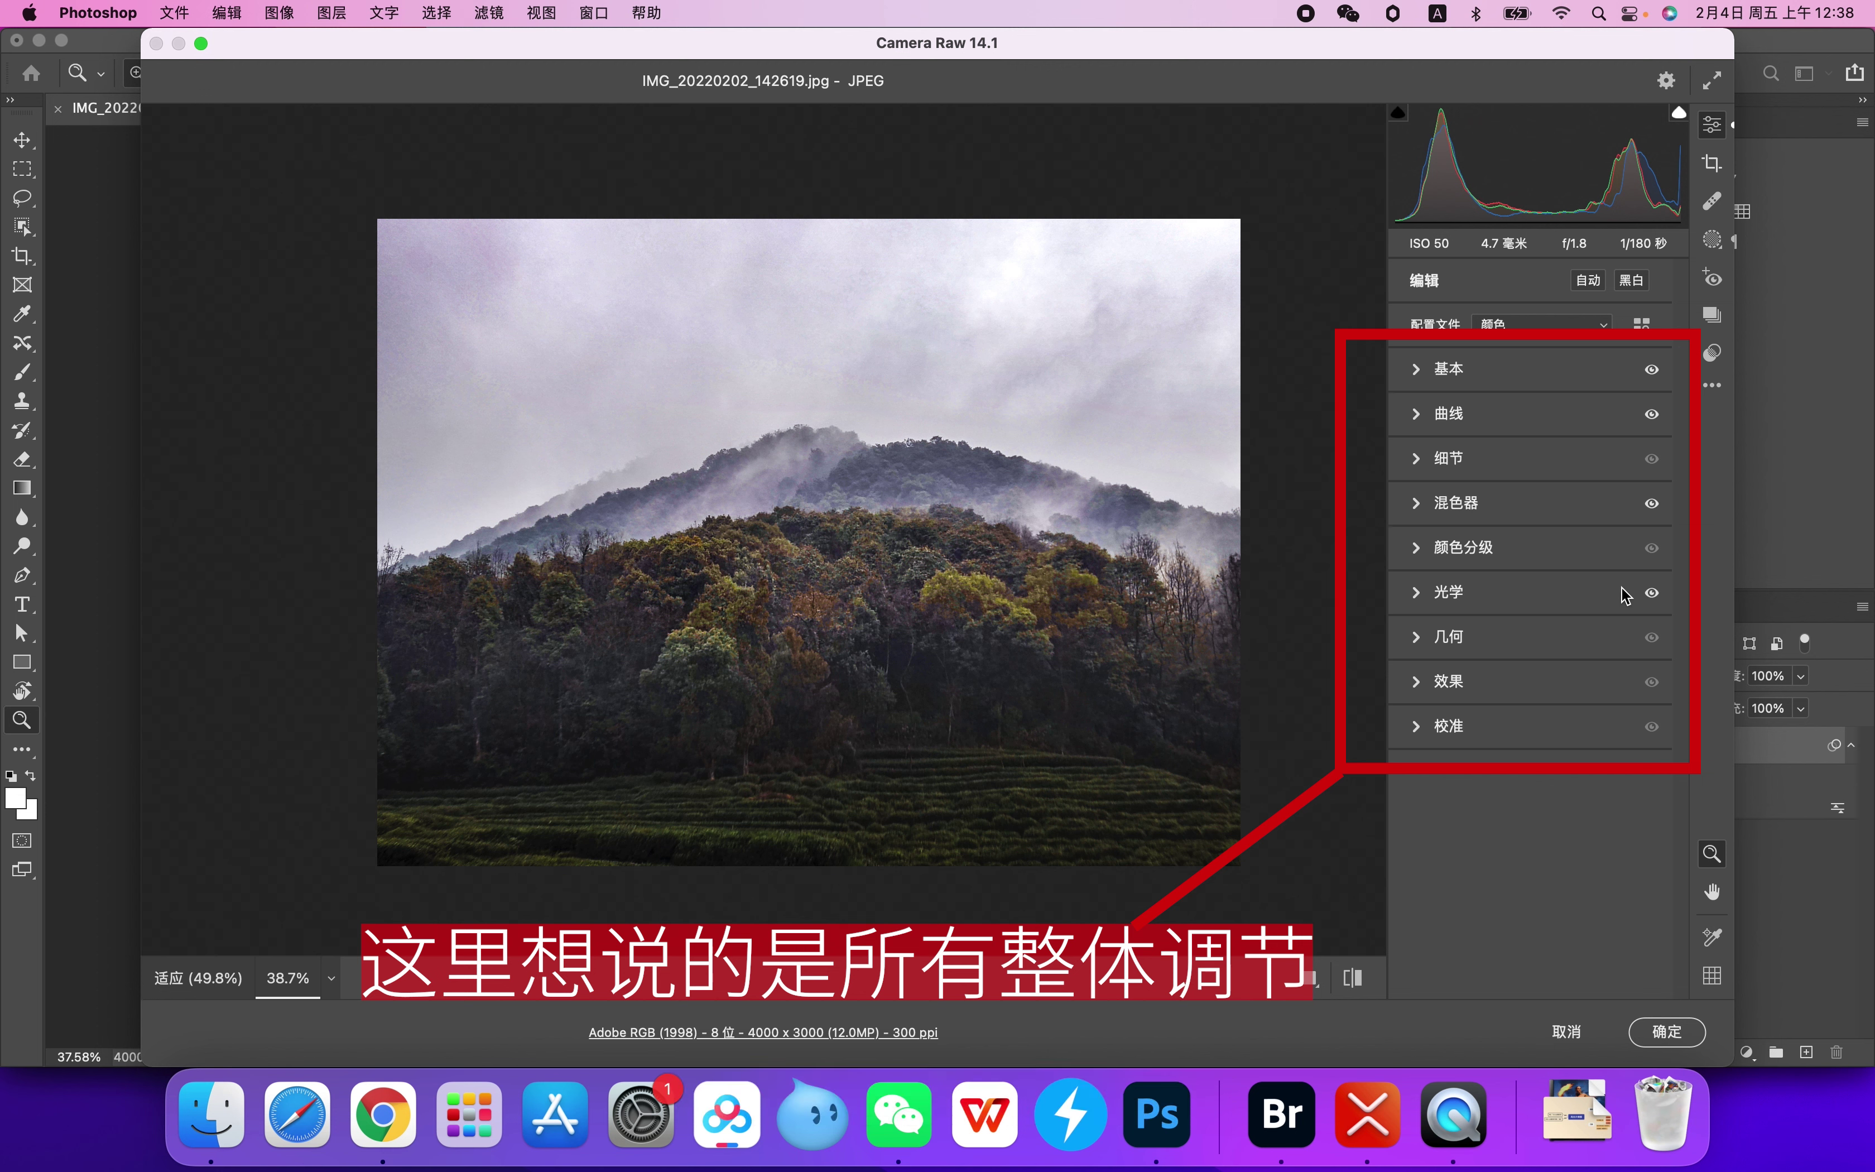
pyautogui.click(1653, 502)
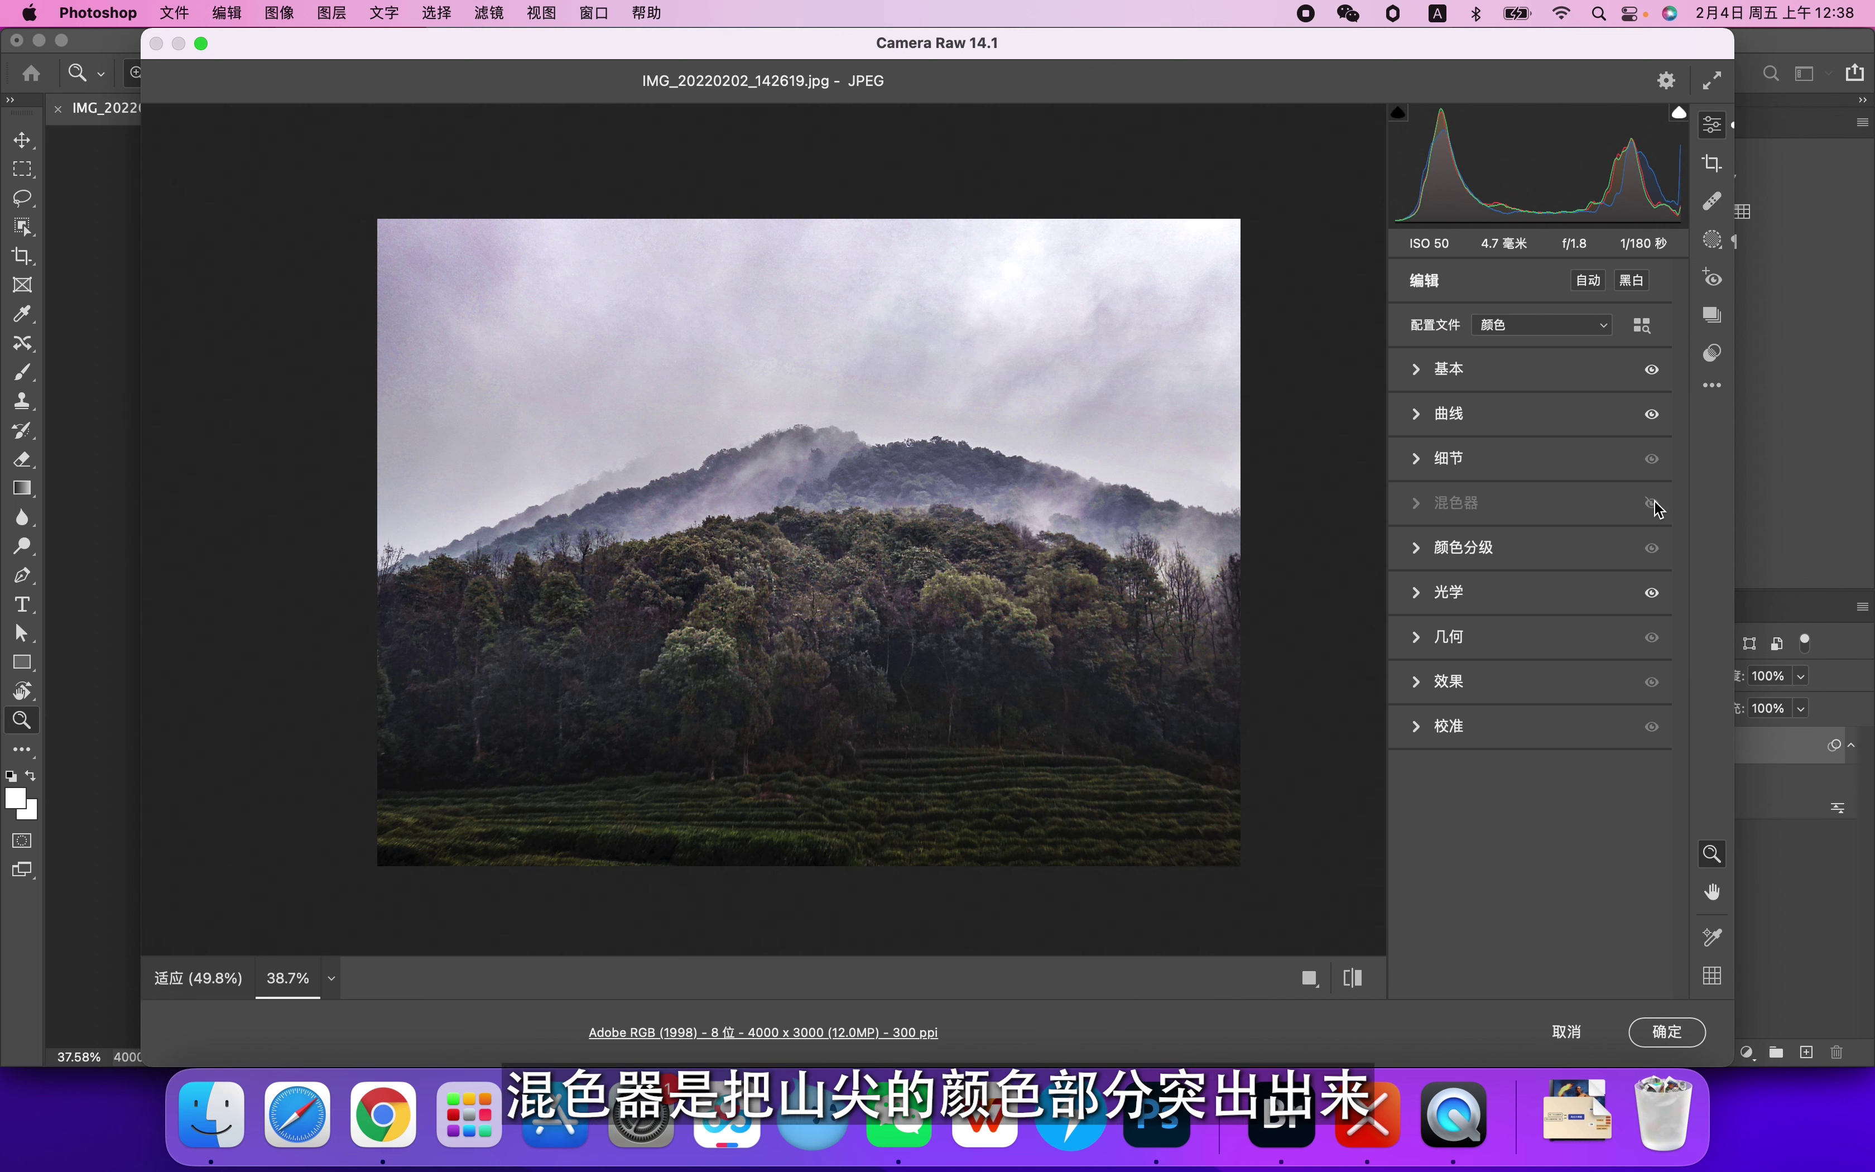
# Review the Color Mixer's HSL settings for luminance, all channels and saturation, and collapse the section
pyautogui.click(1526, 507)
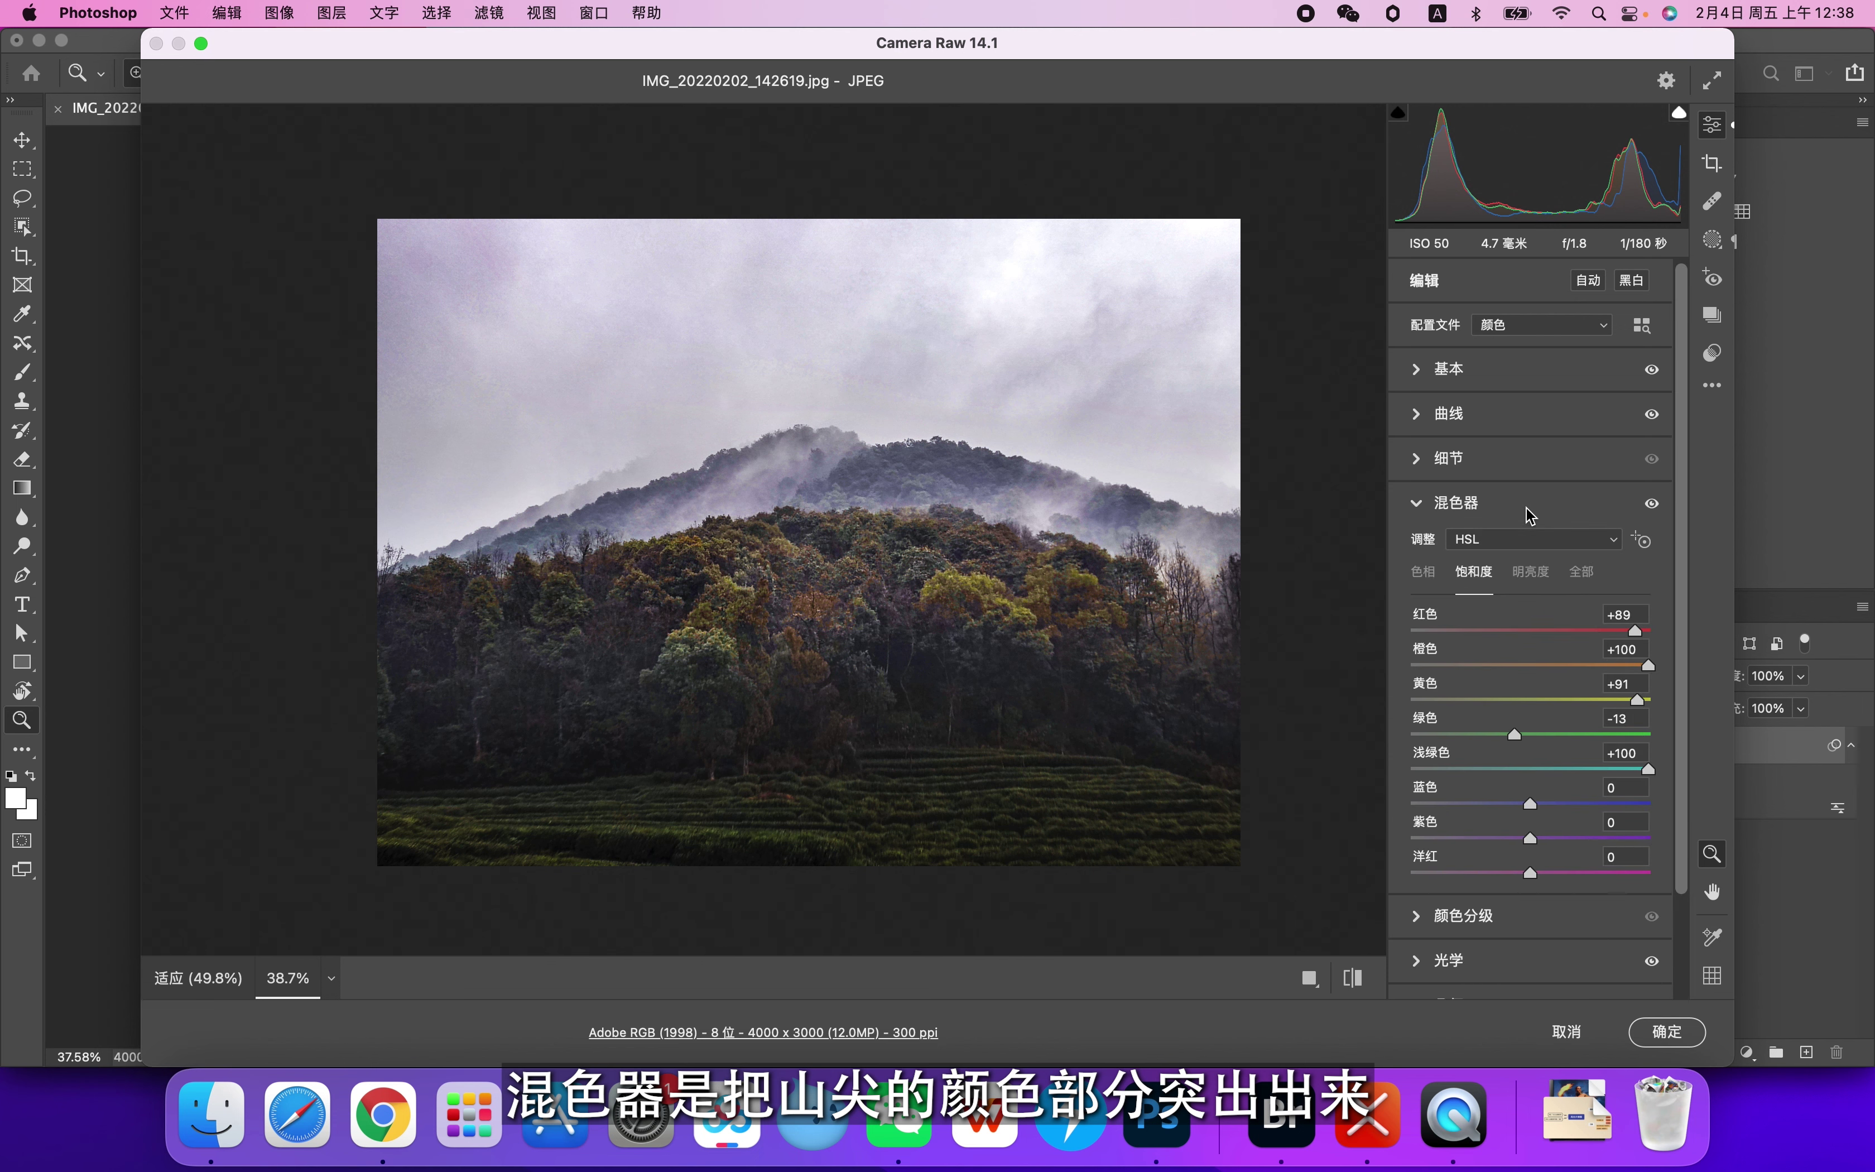
pyautogui.click(1526, 577)
pyautogui.click(1582, 573)
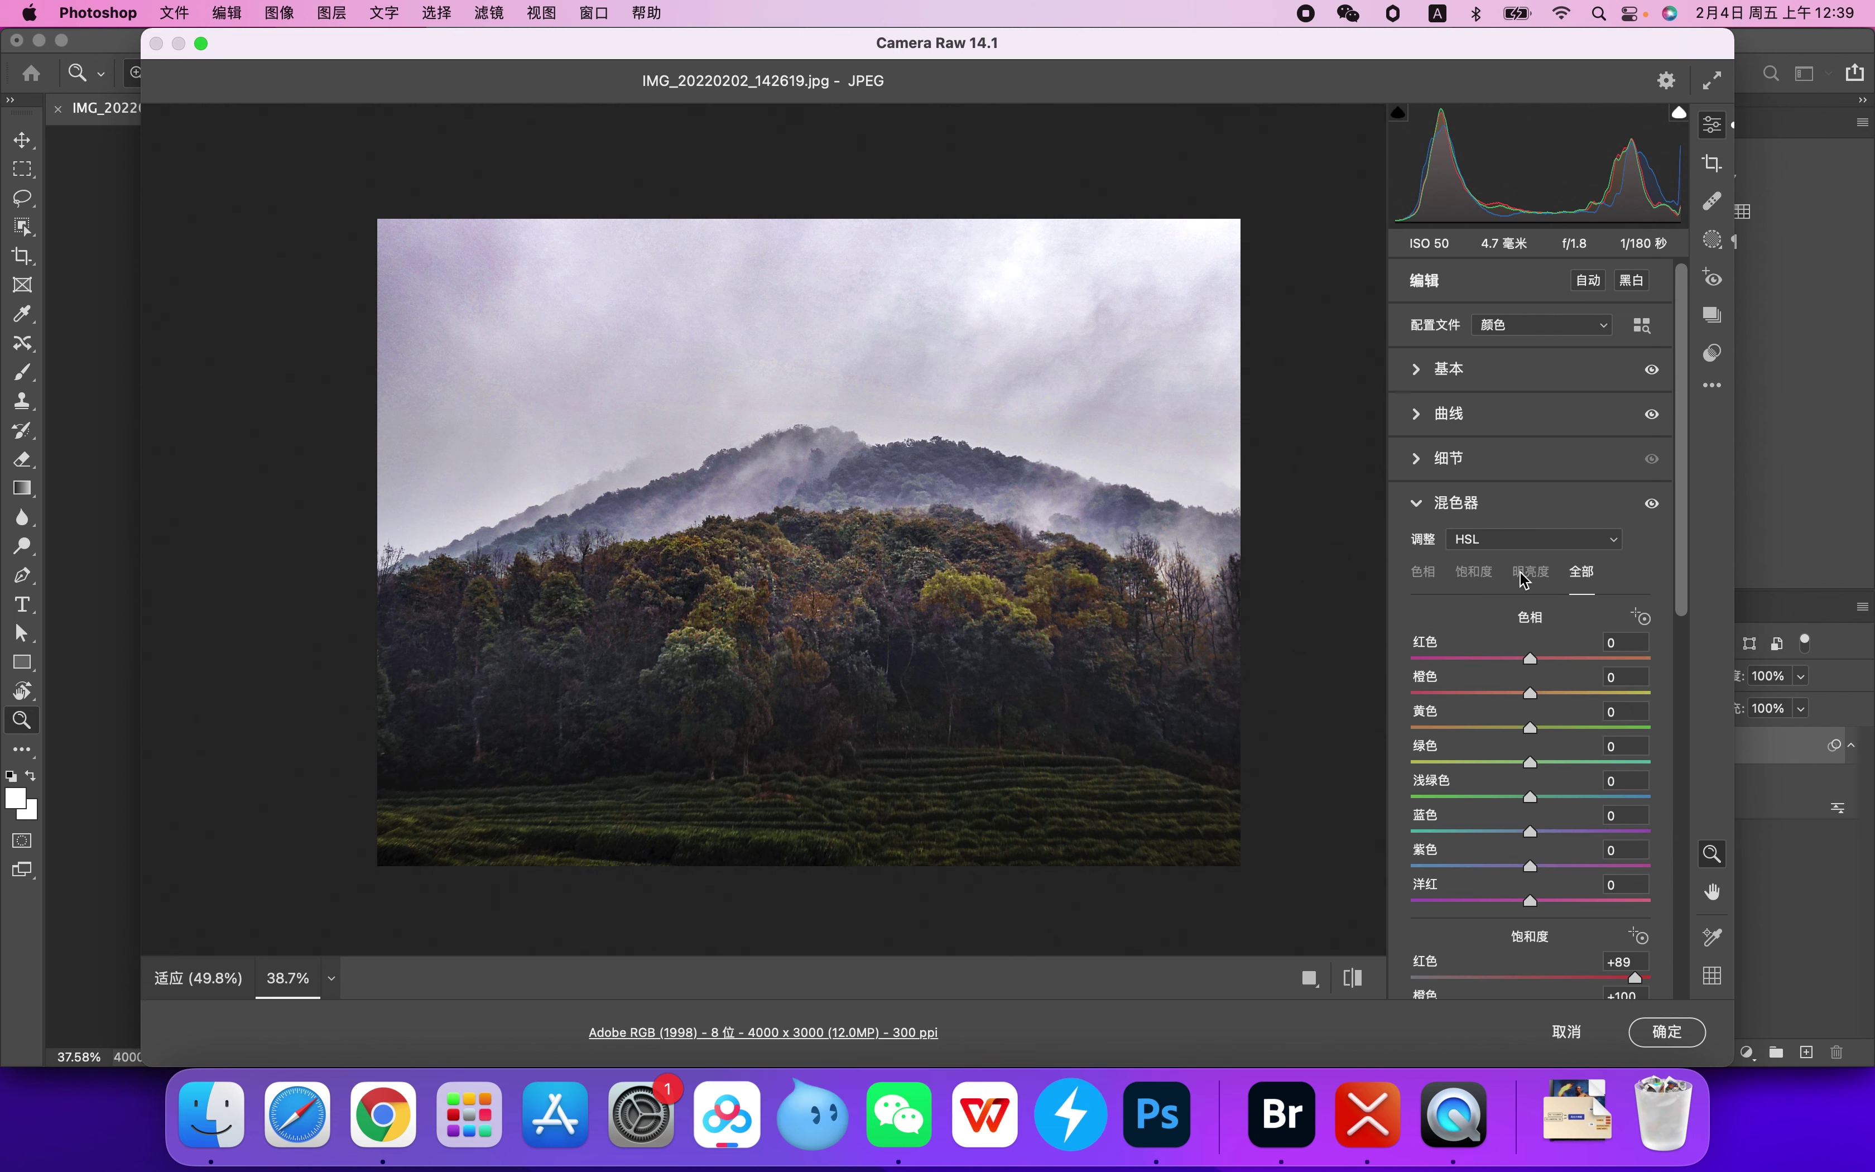
pyautogui.click(1480, 573)
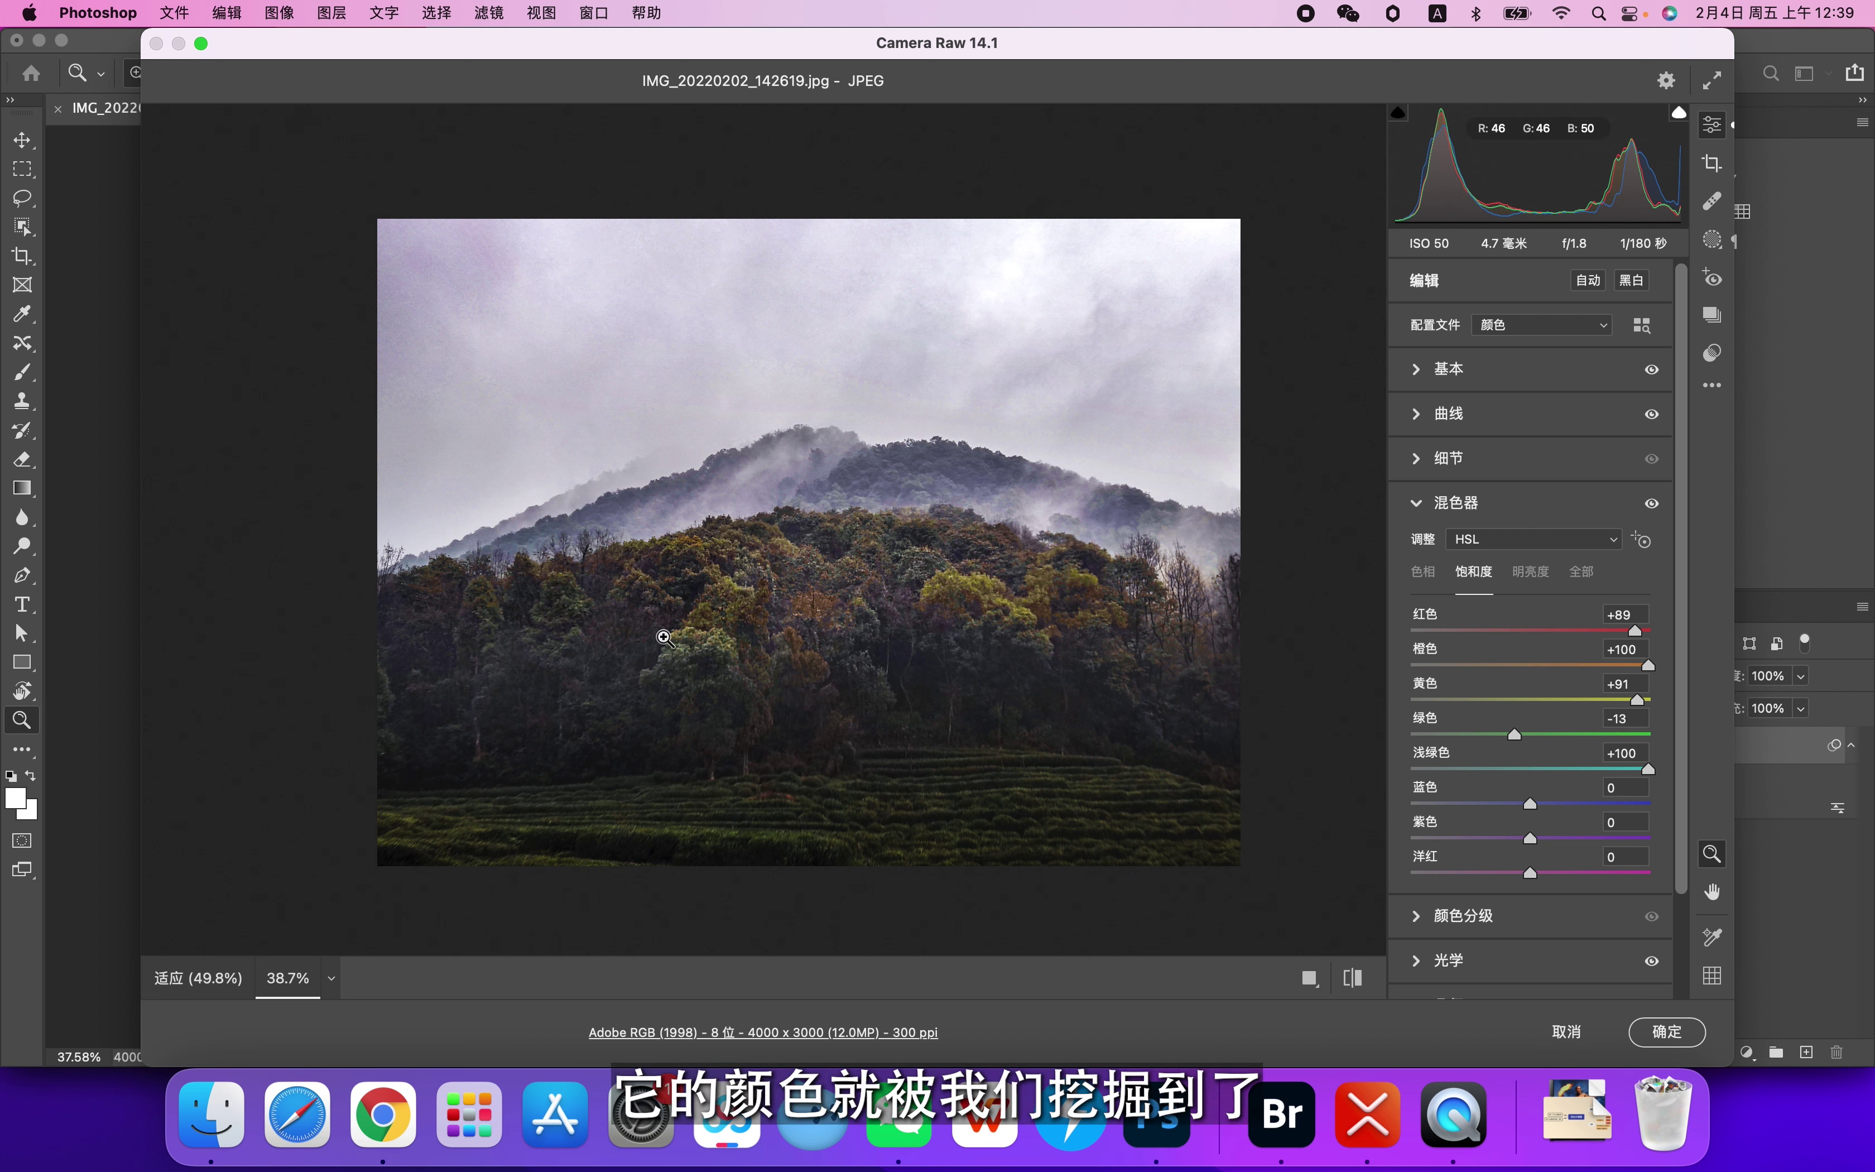
pyautogui.click(1426, 504)
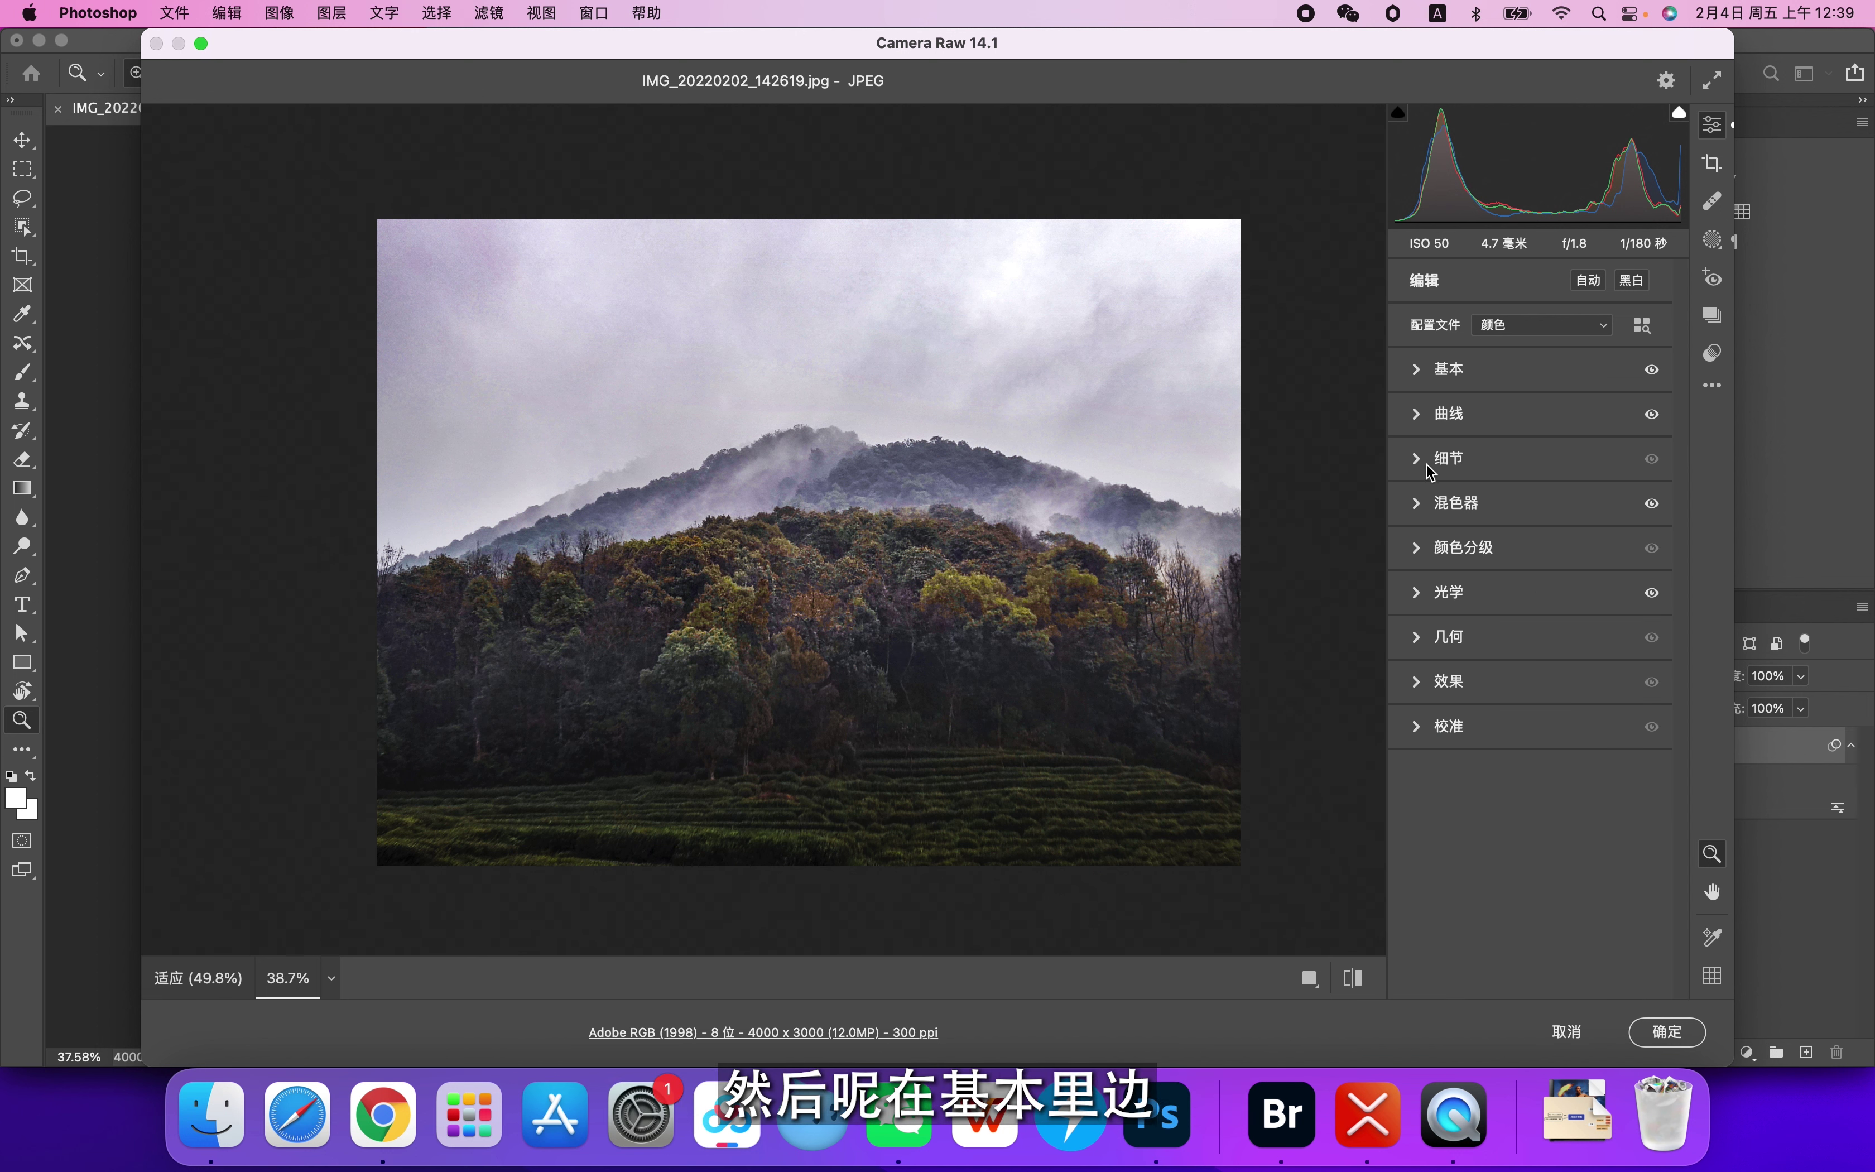
# Review the Basic (基本) settings, preview the photo without them, and collapse the section
pyautogui.click(1420, 377)
pyautogui.click(1651, 371)
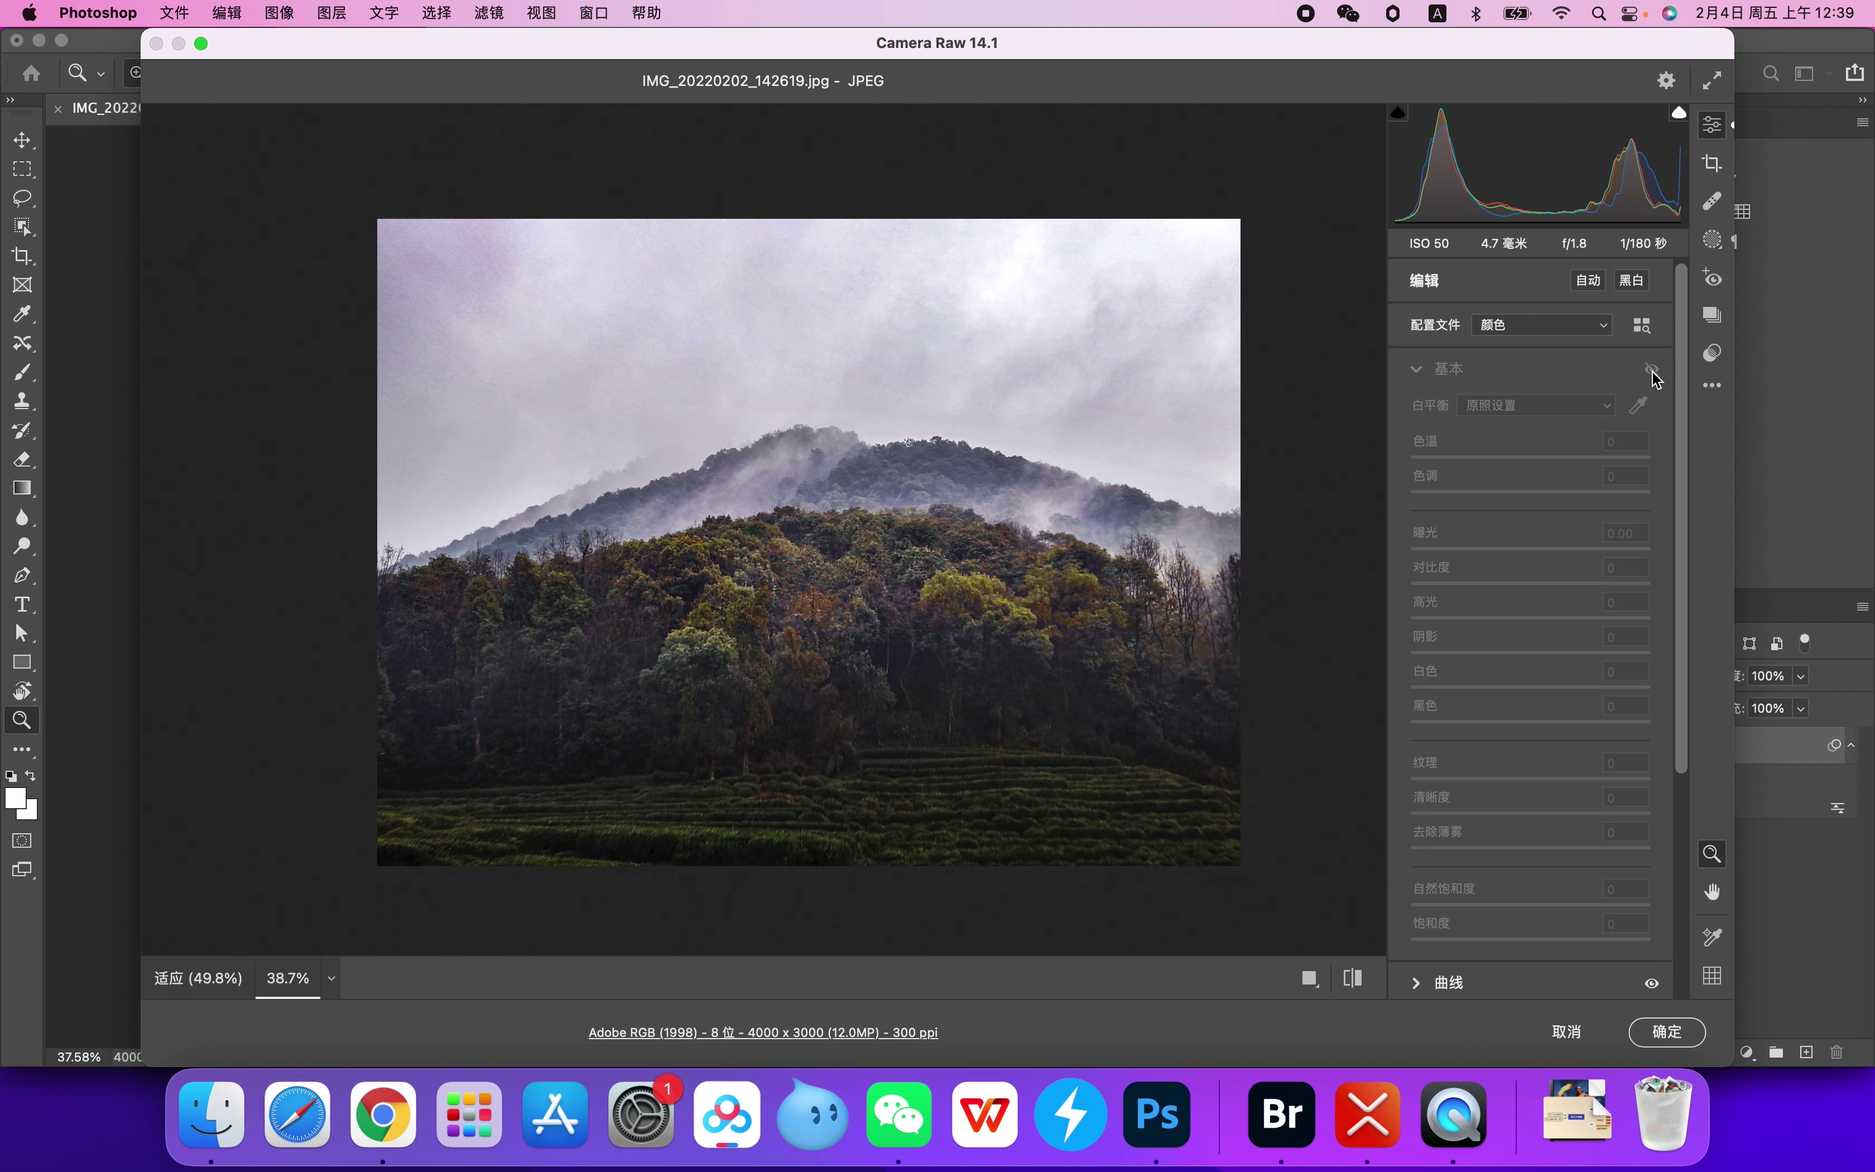
pyautogui.click(1652, 371)
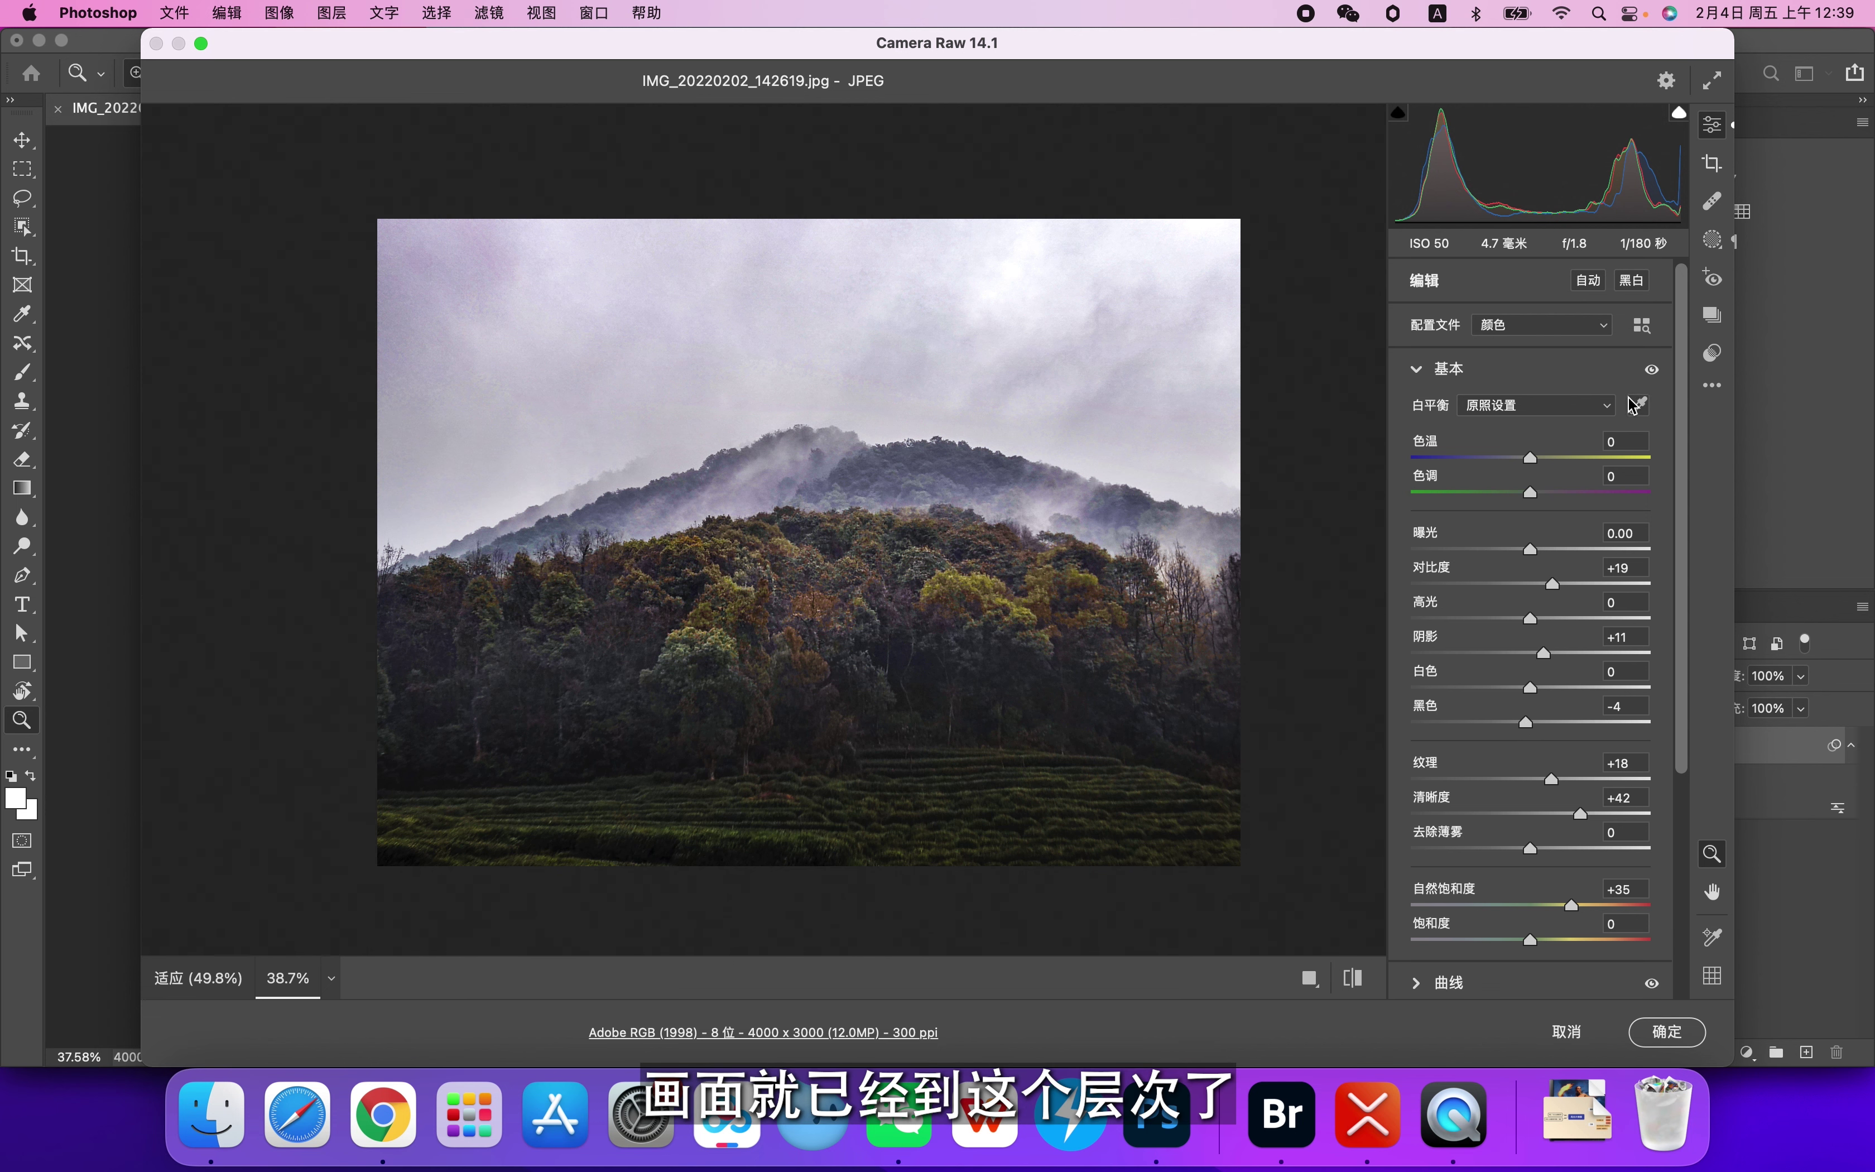
pyautogui.click(1454, 370)
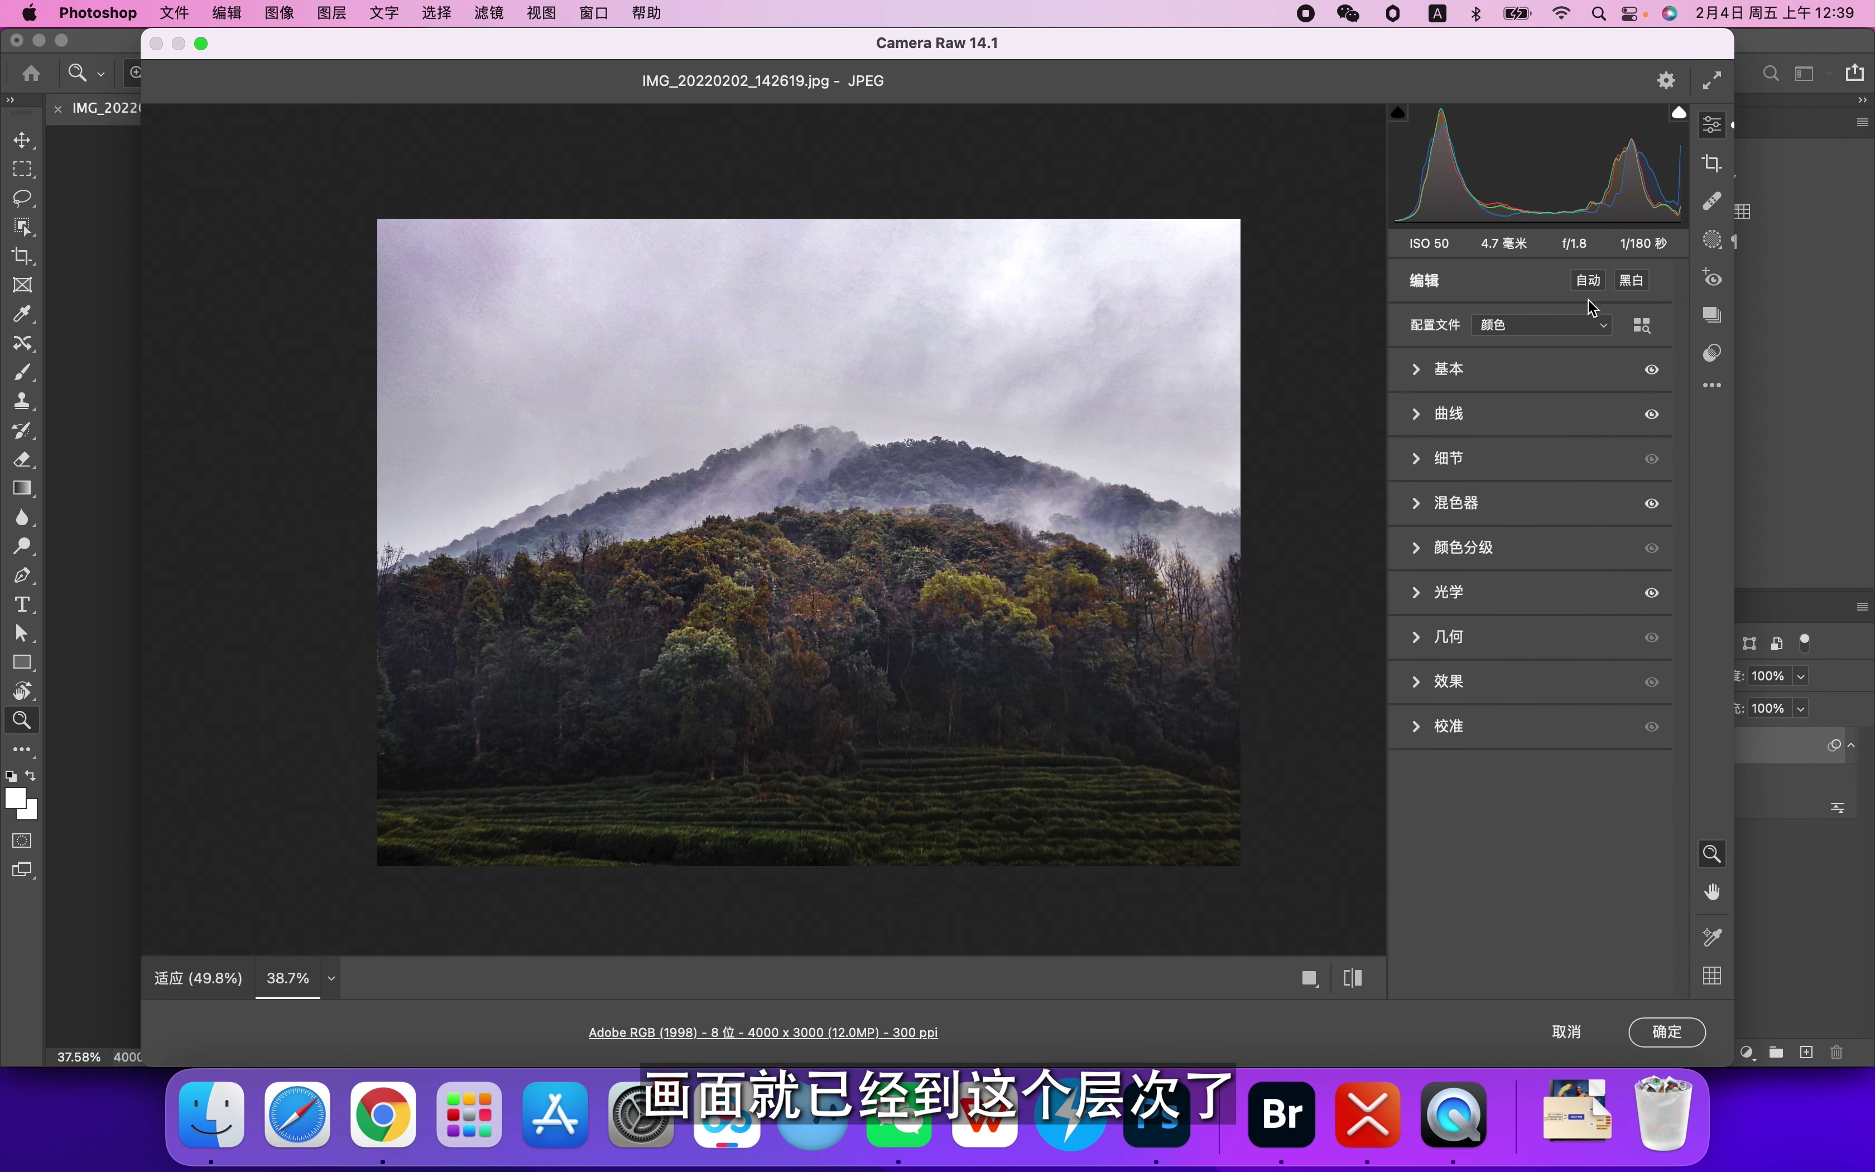
# Open the masking tools and preview the photo with all masks turned off and back on
pyautogui.click(1711, 242)
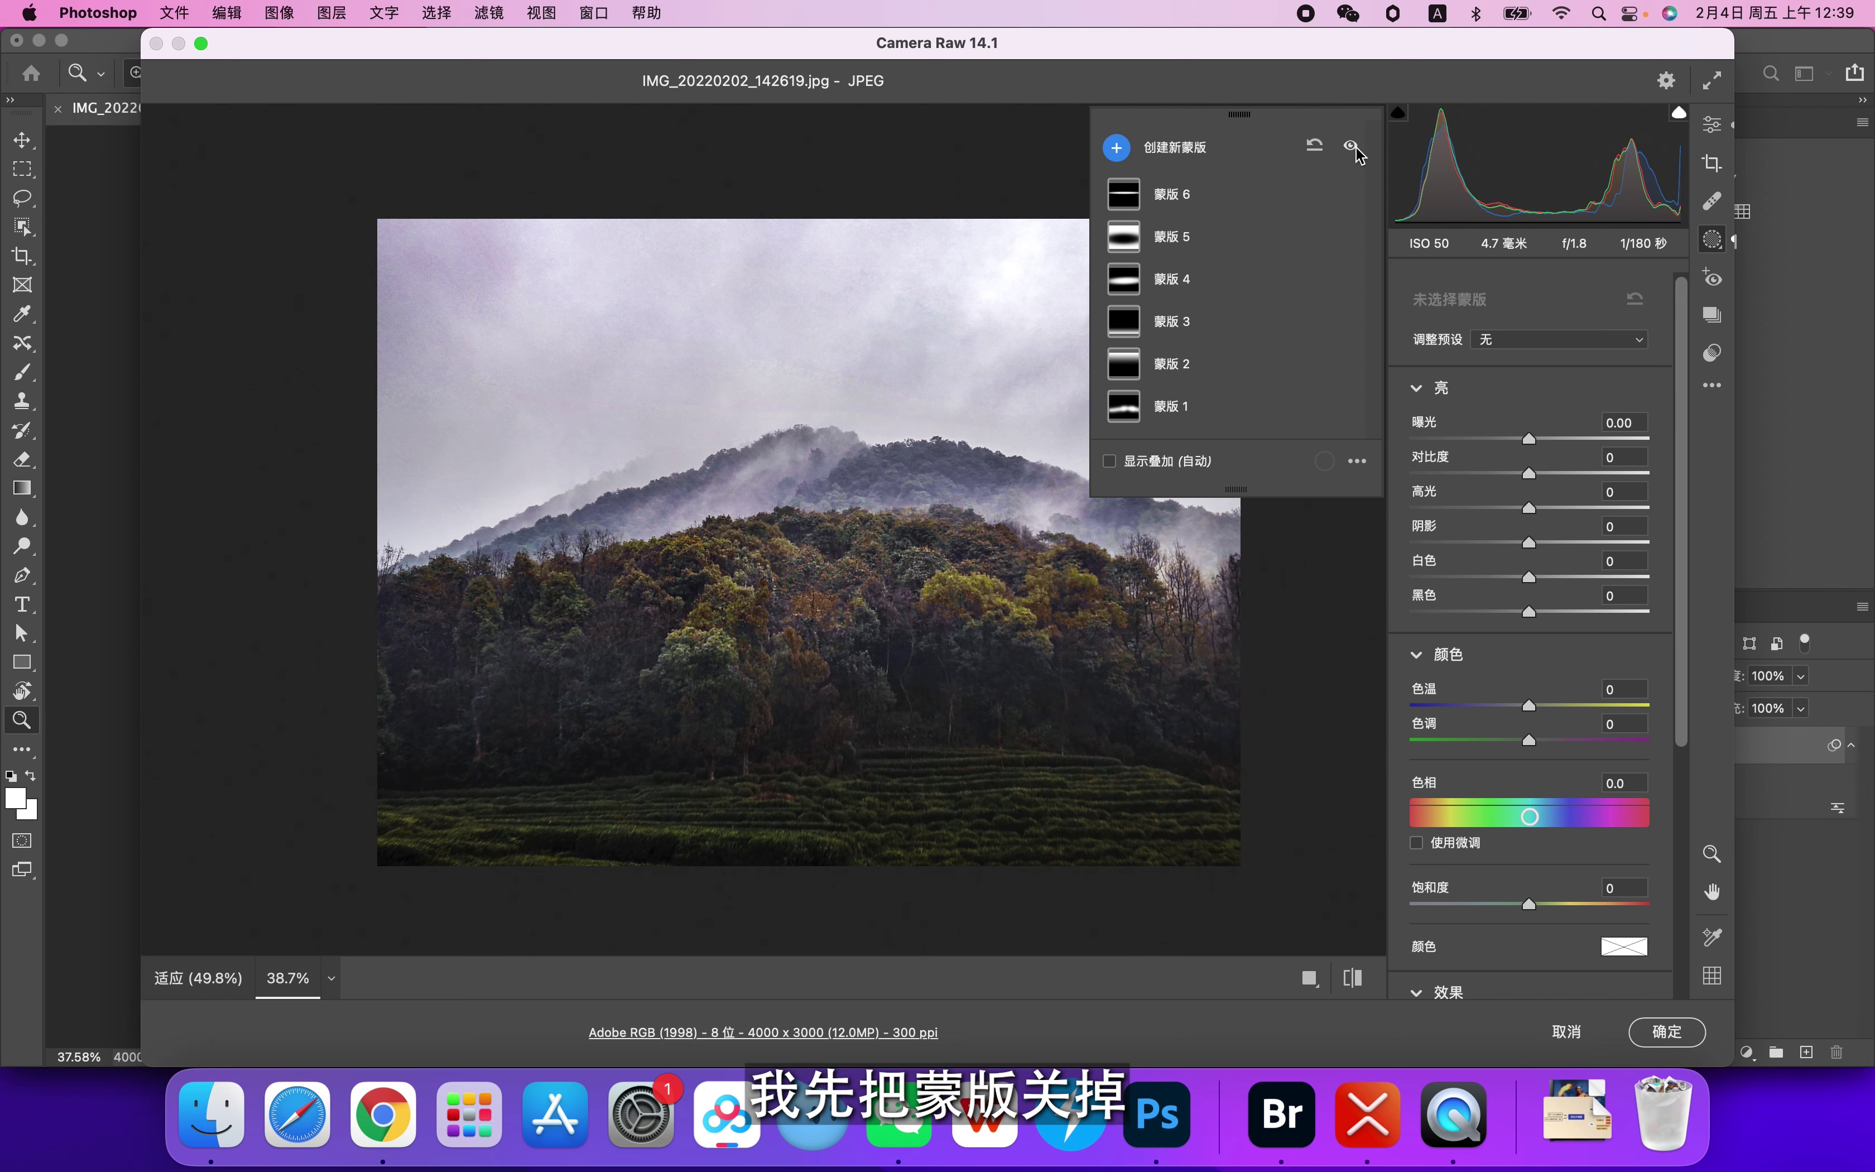
pyautogui.click(1352, 146)
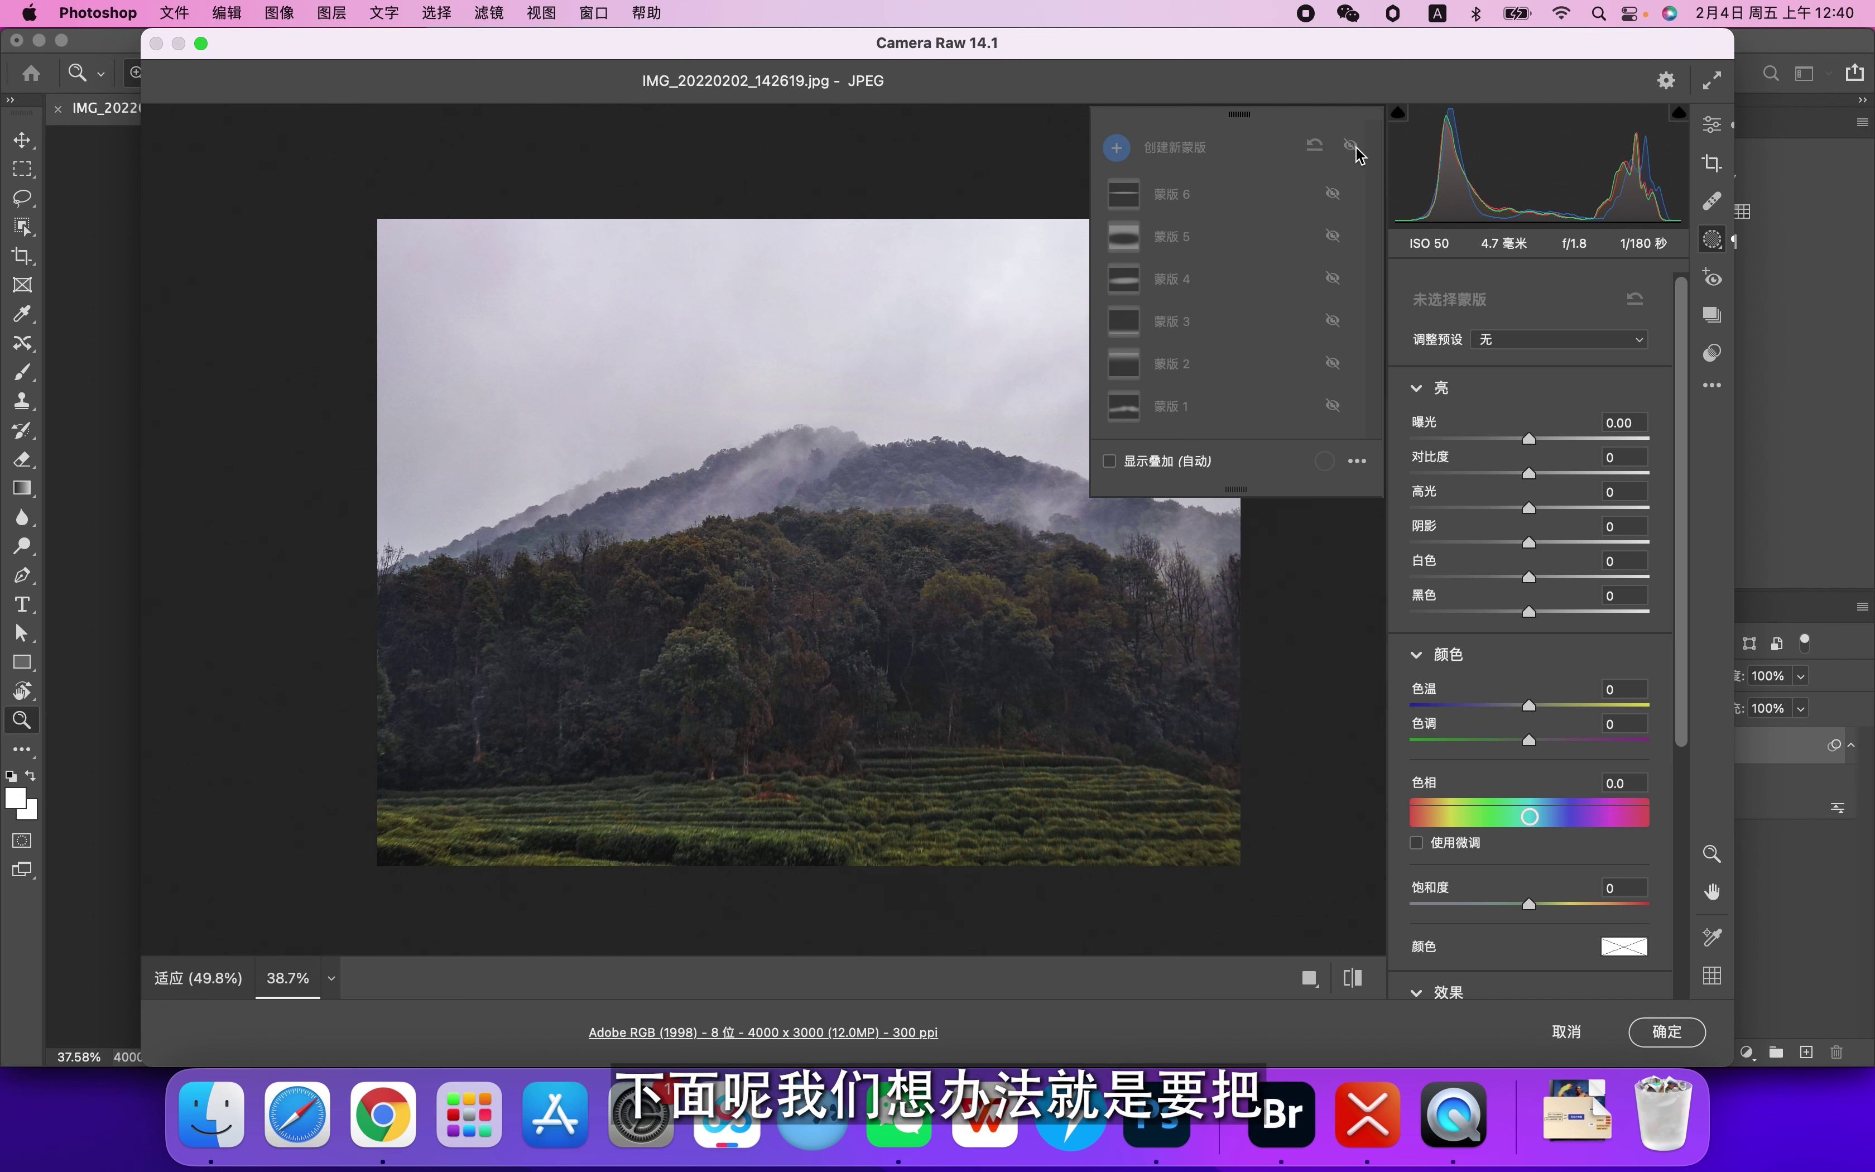
pyautogui.click(1352, 147)
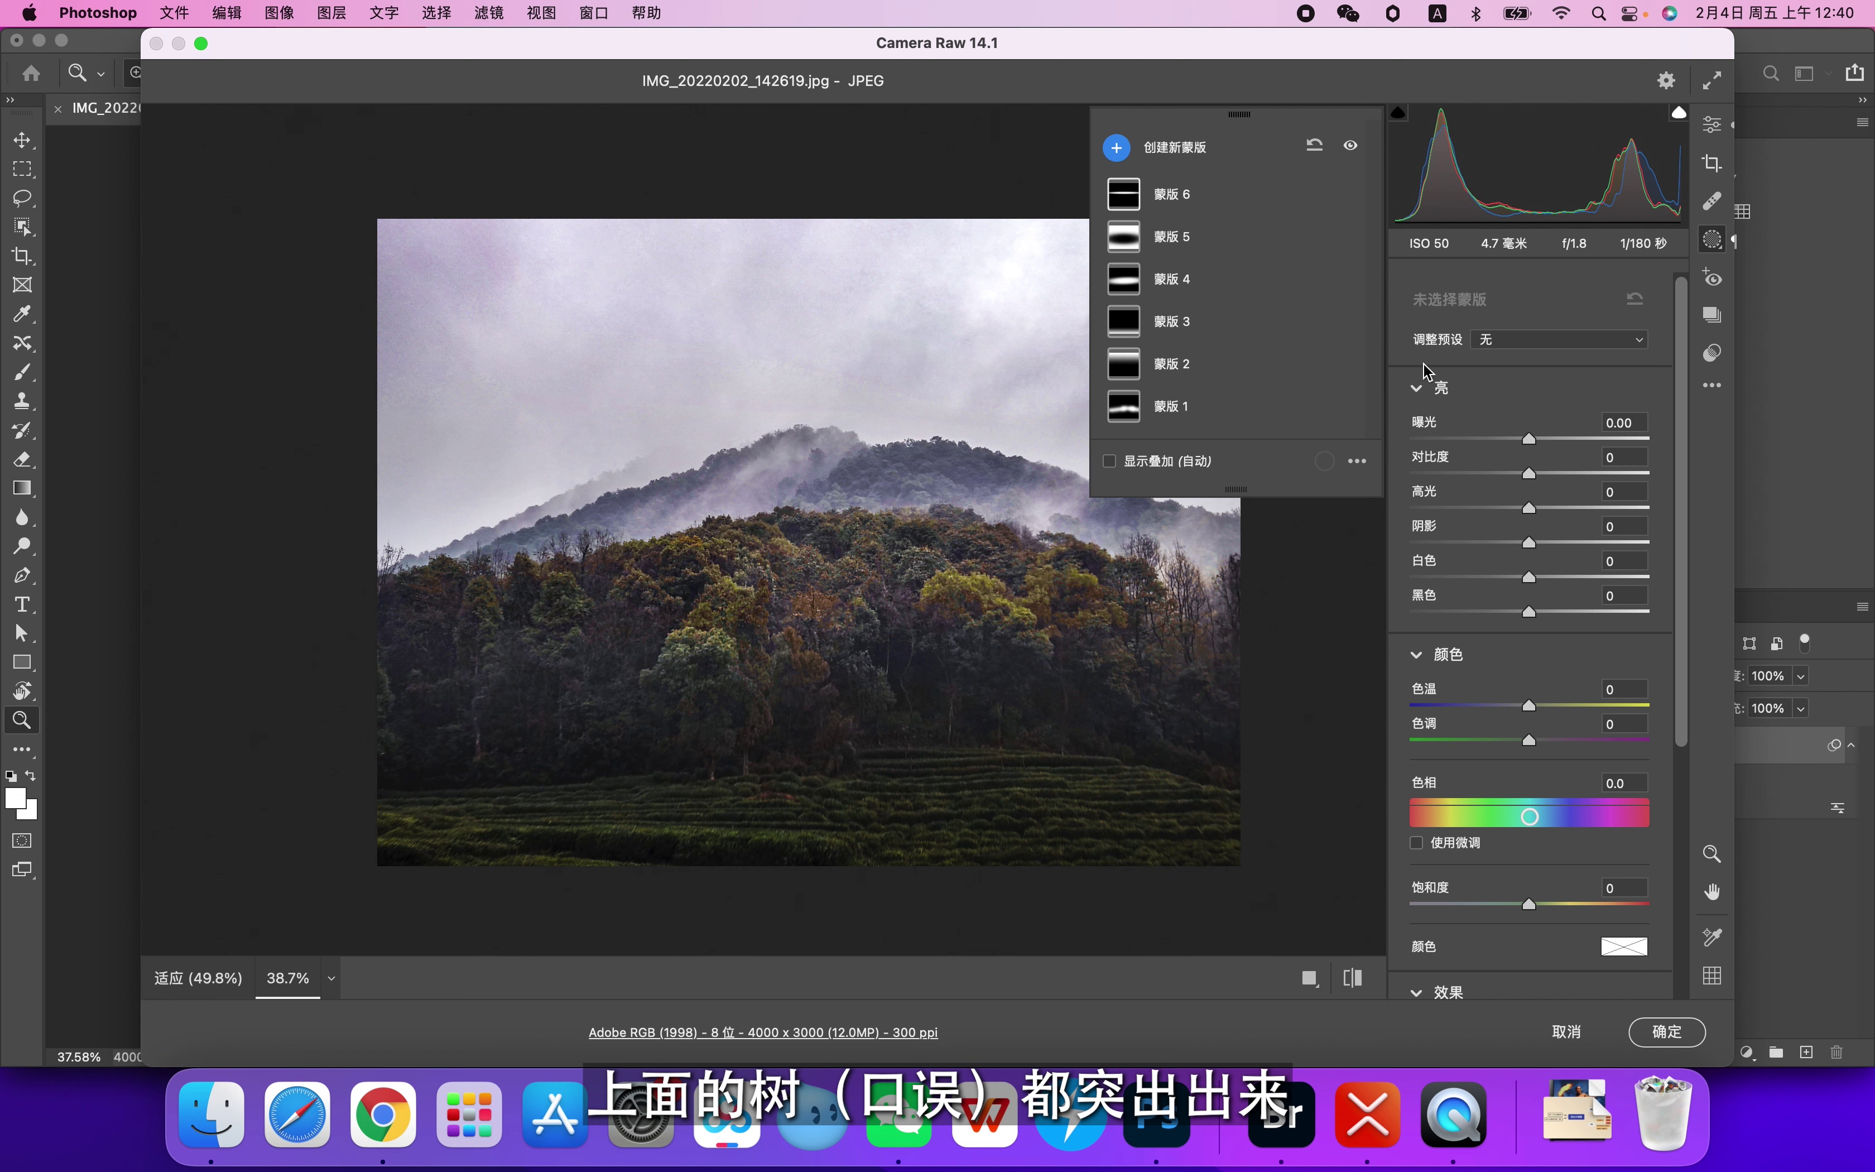
# Hide masks 6, 5, 4, 3, 2 and 1 individually
pyautogui.click(1332, 194)
pyautogui.click(1332, 235)
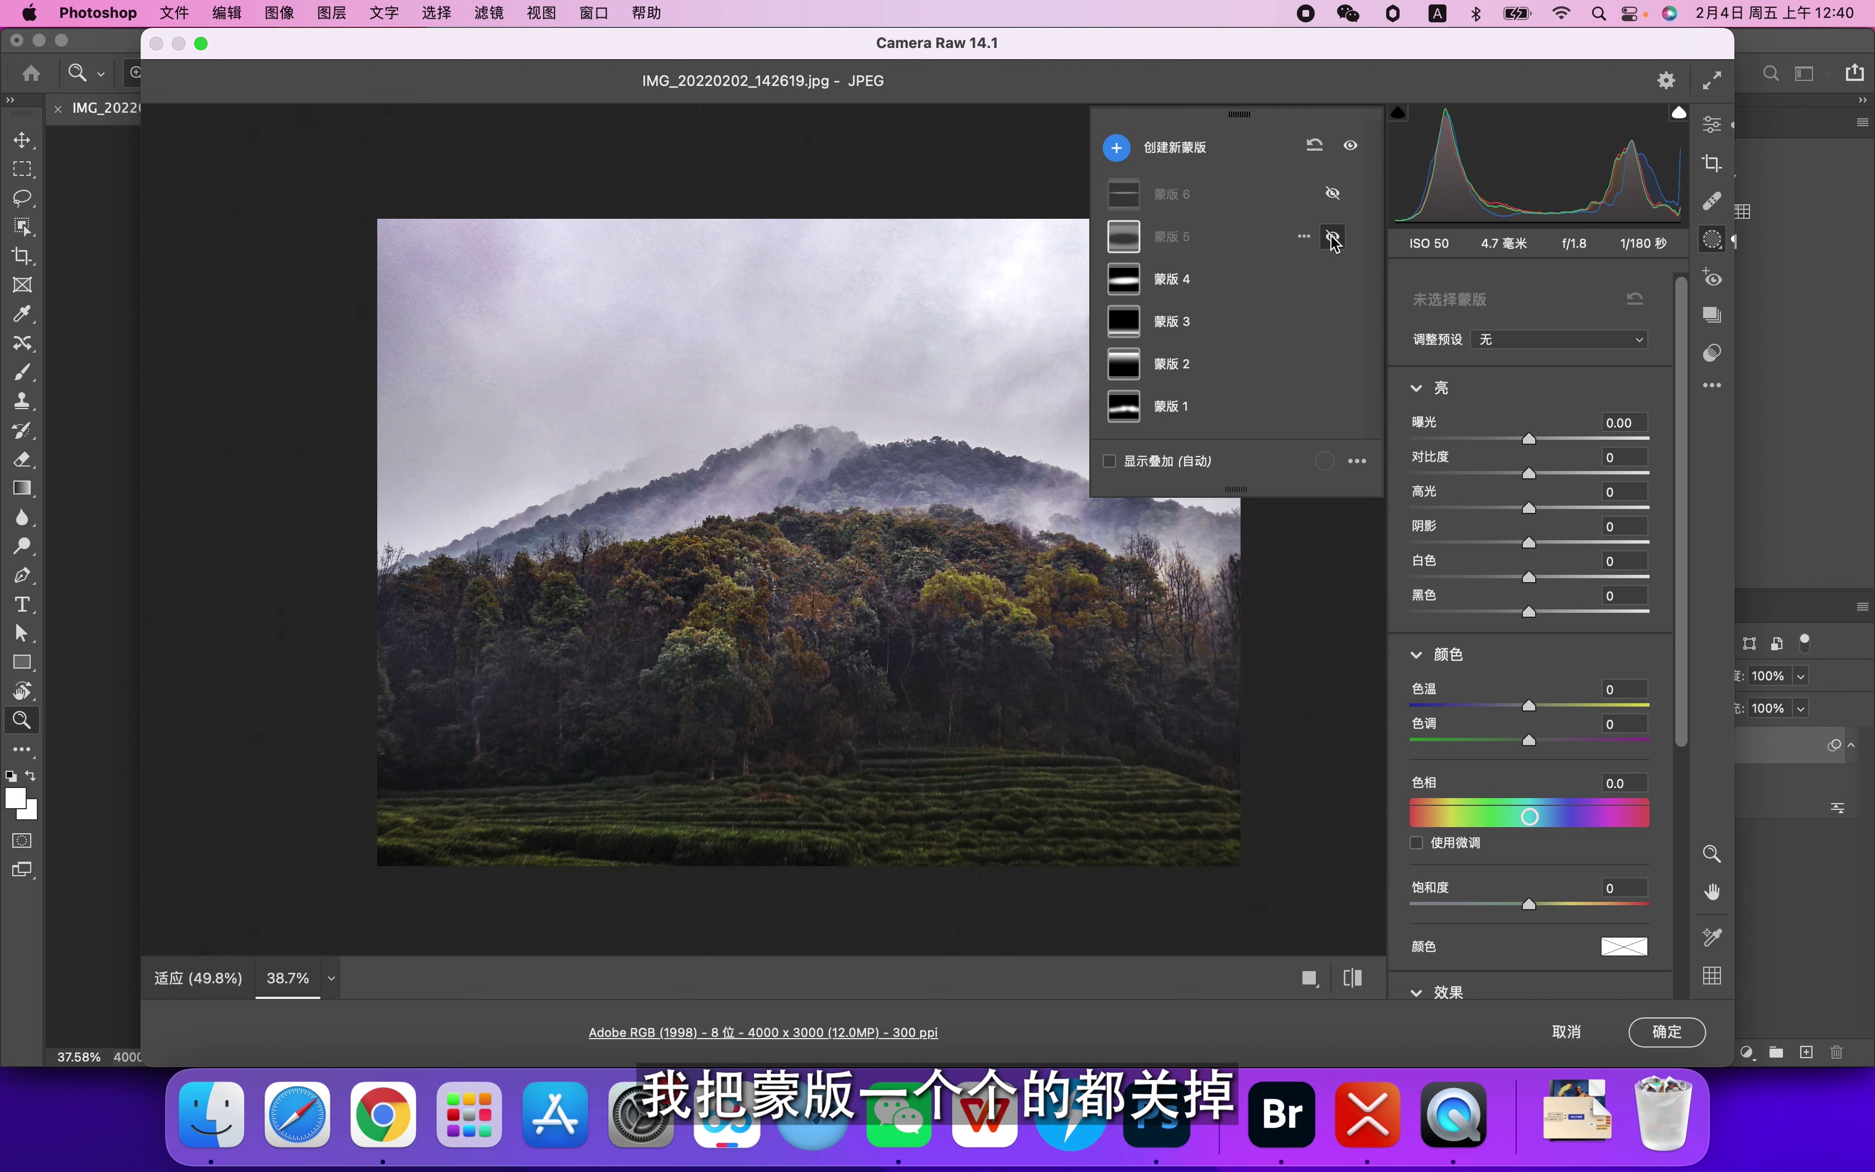
pyautogui.click(1332, 279)
pyautogui.click(1332, 321)
pyautogui.click(1332, 363)
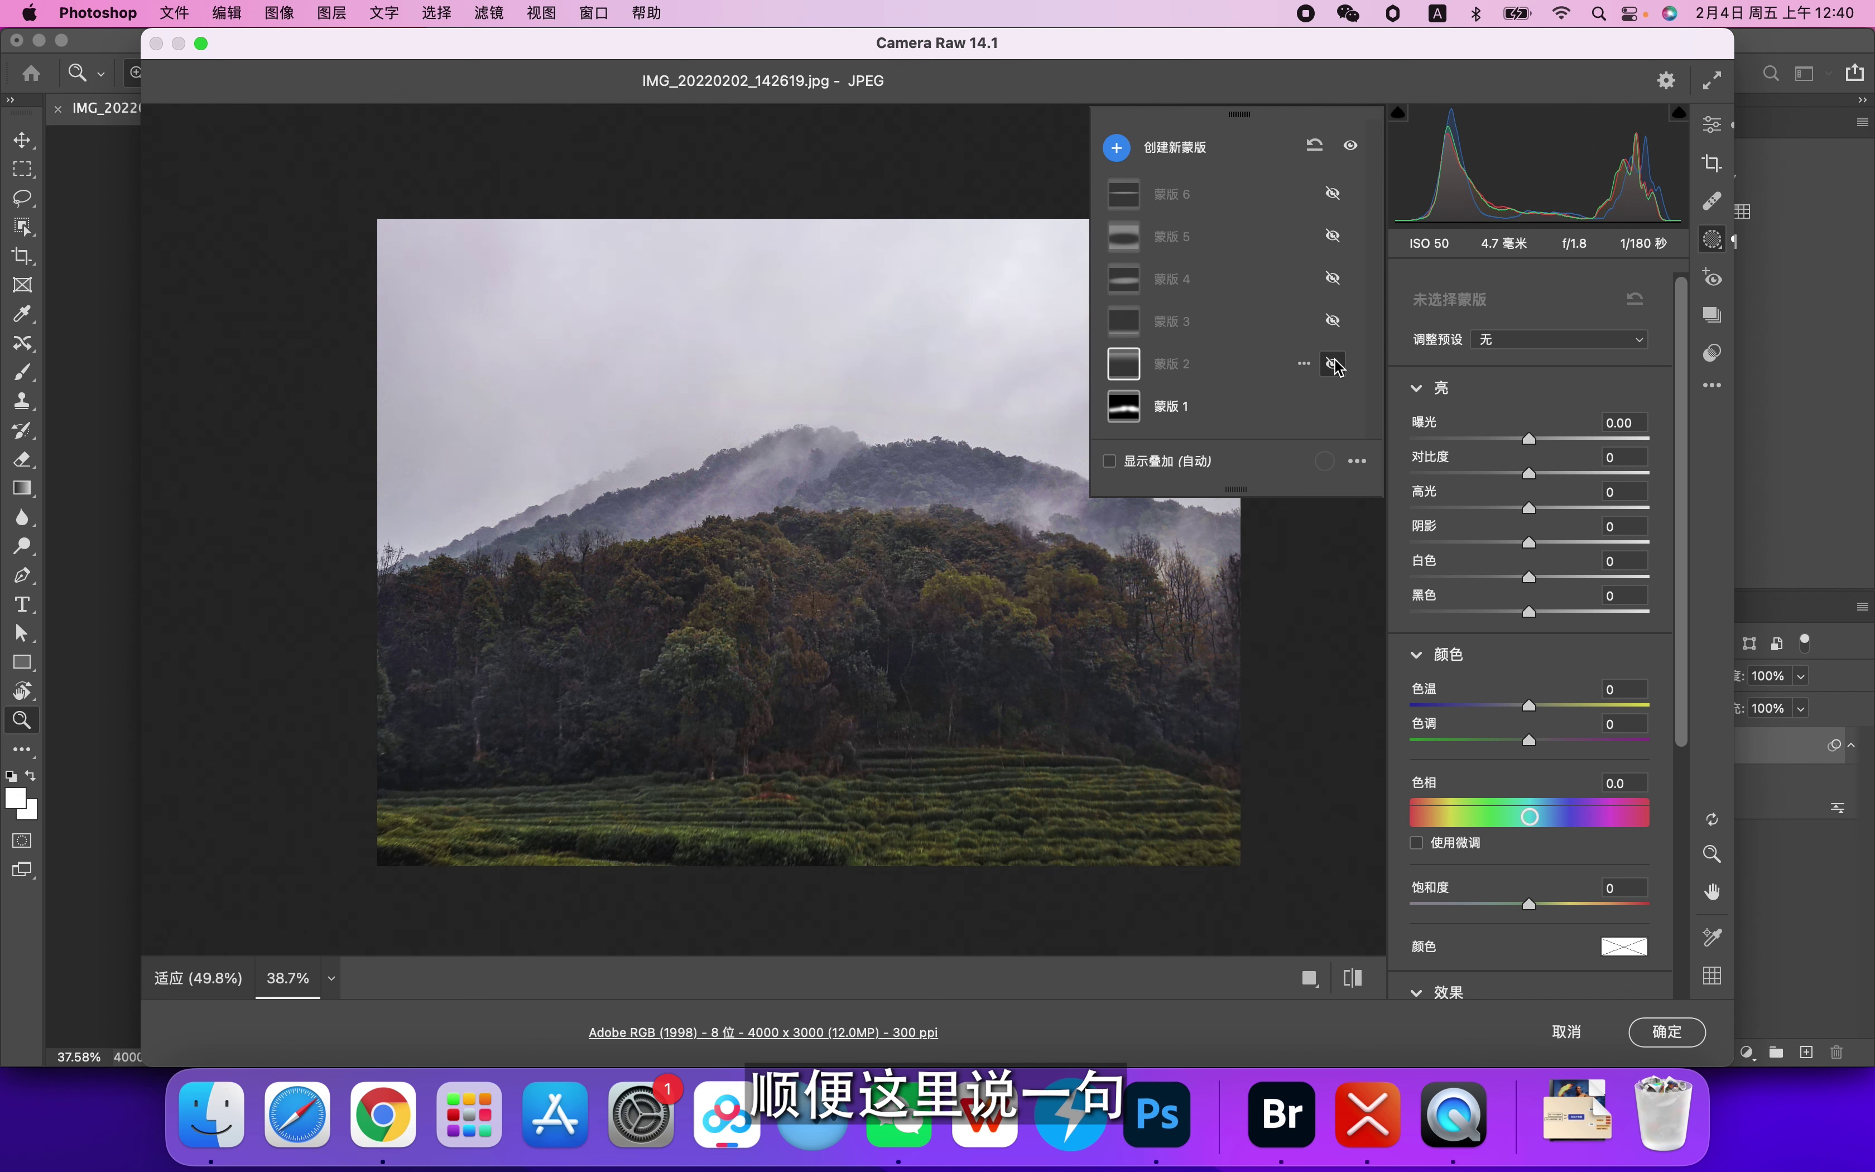
pyautogui.click(1332, 405)
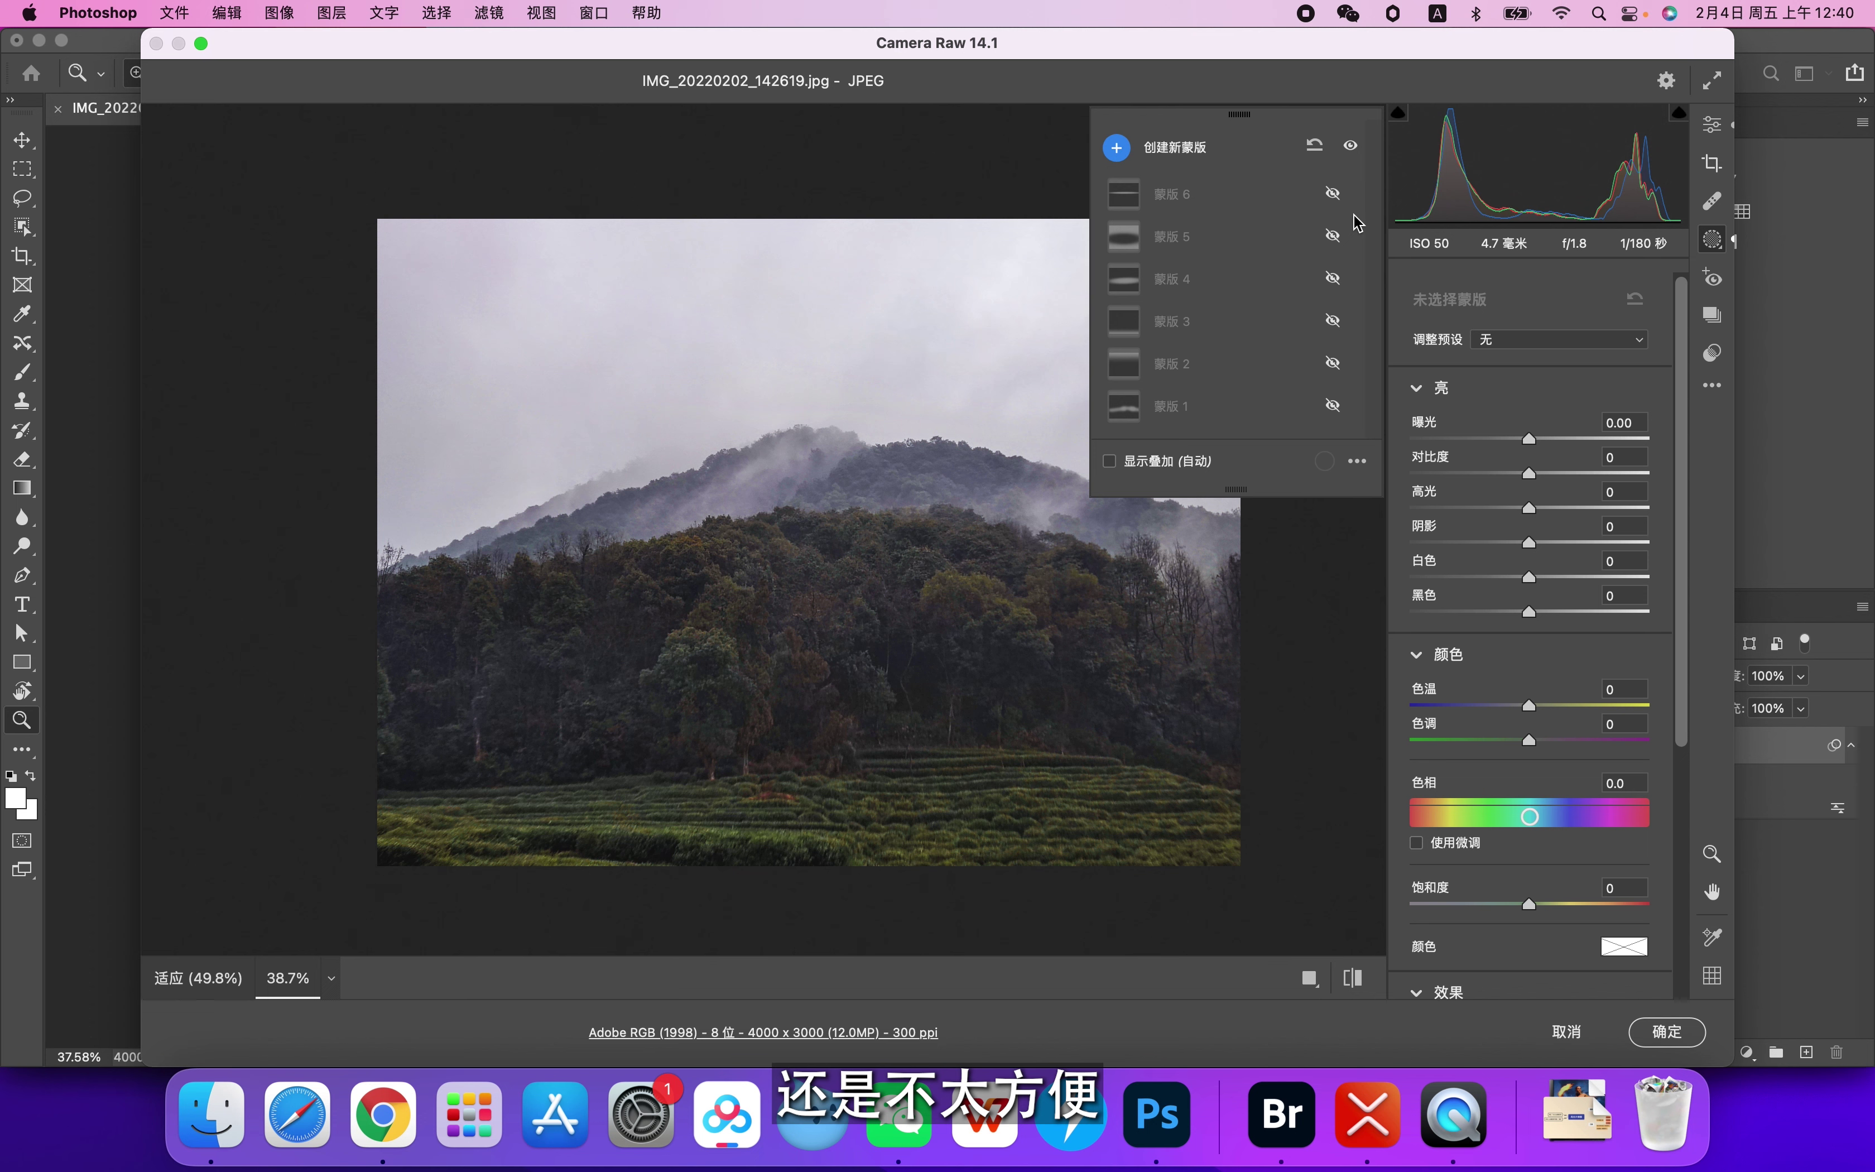
# Make masks 1 and 4 visible again, selecting each one to show its brush or radial gradient settings
pyautogui.click(1332, 404)
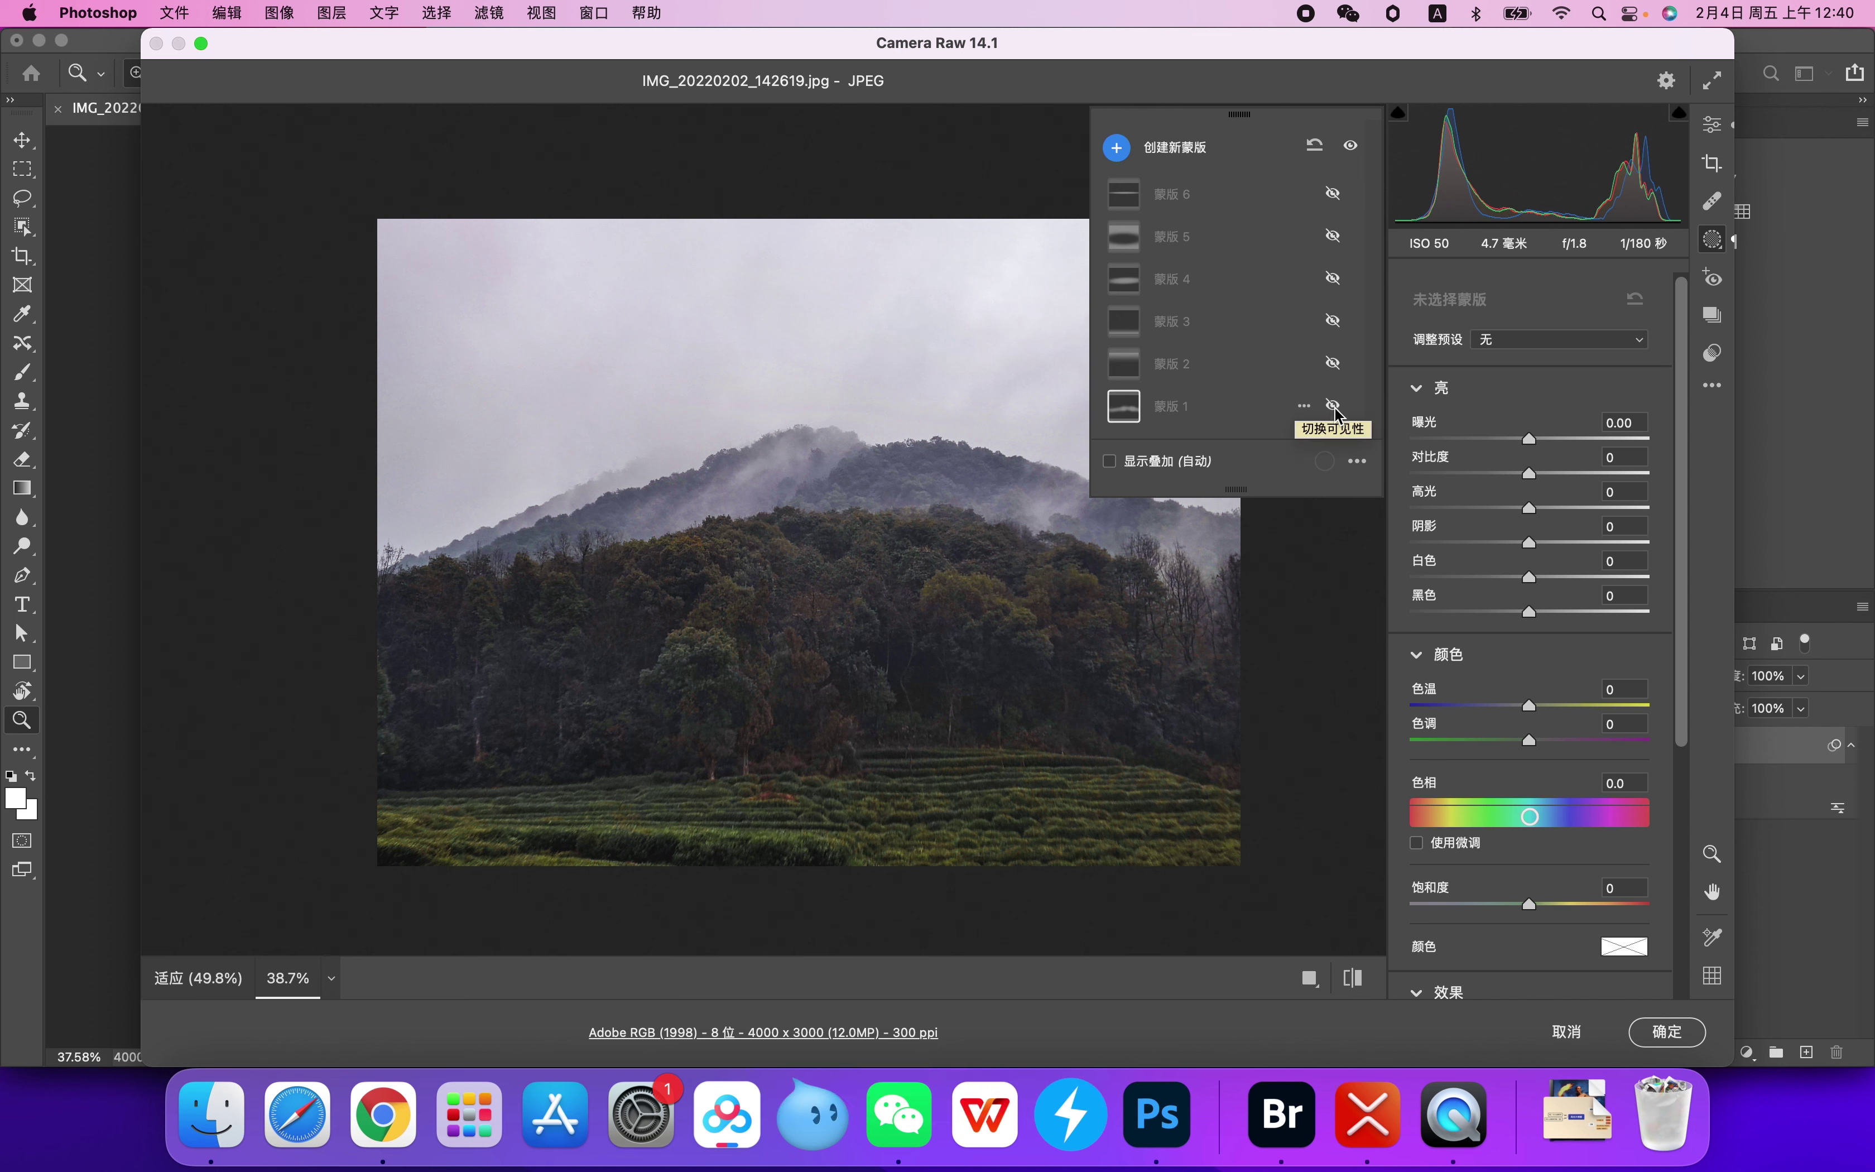
pyautogui.click(1174, 418)
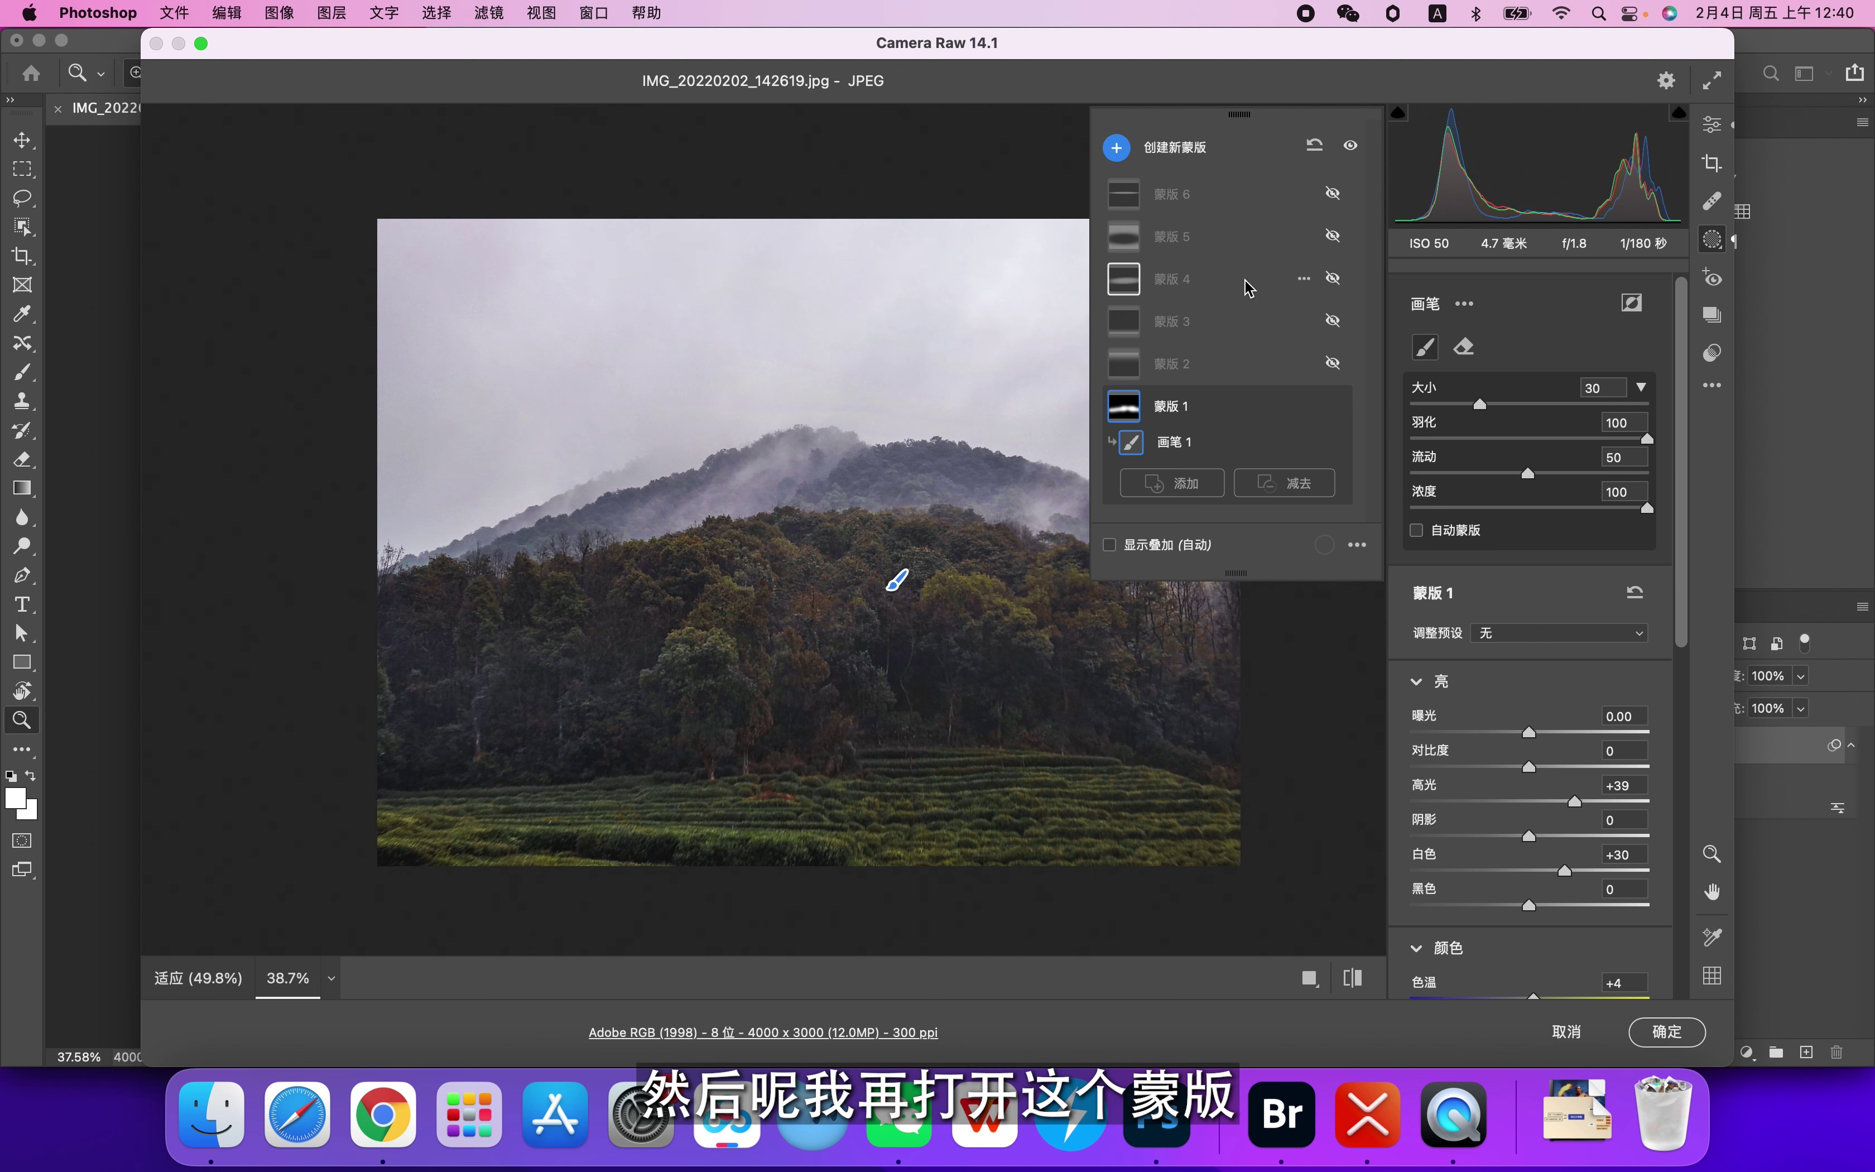
pyautogui.click(1332, 279)
pyautogui.click(1332, 279)
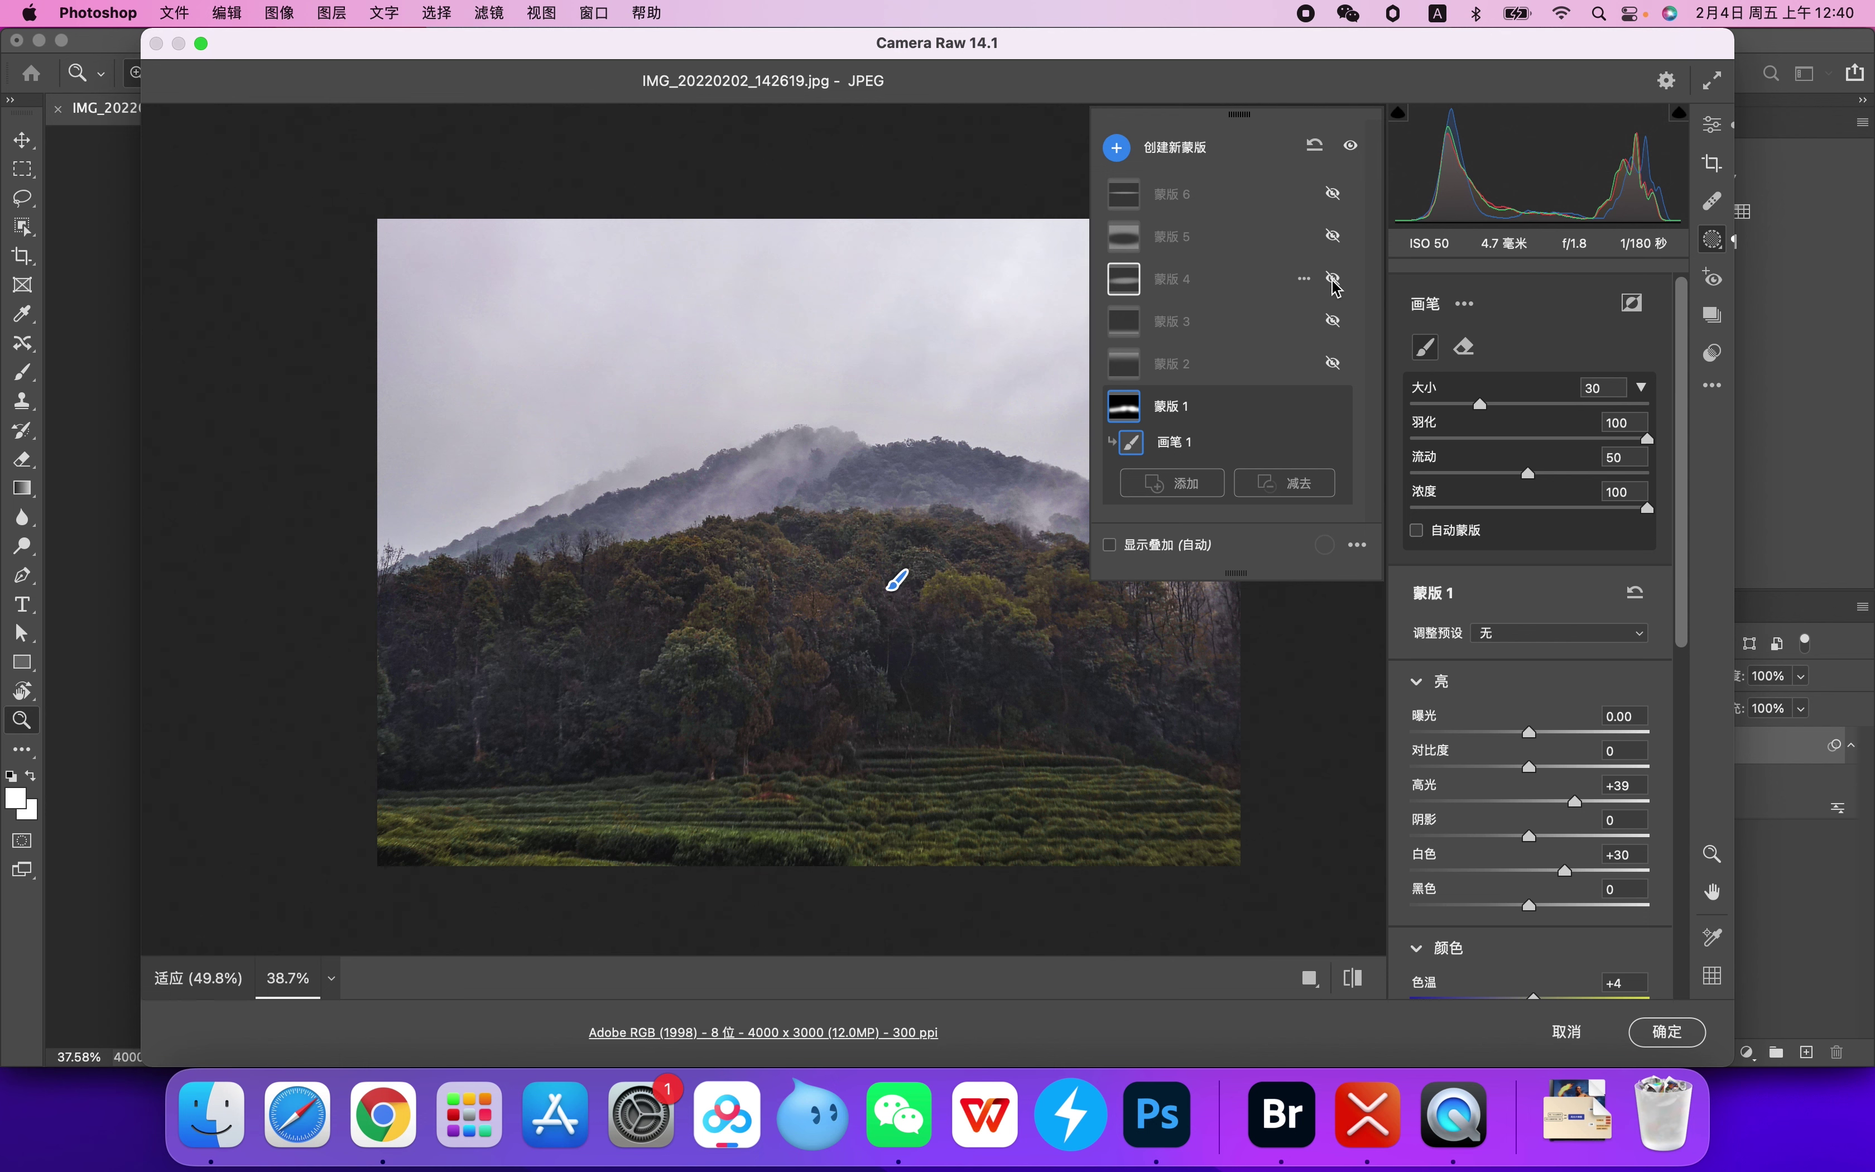
pyautogui.click(1332, 279)
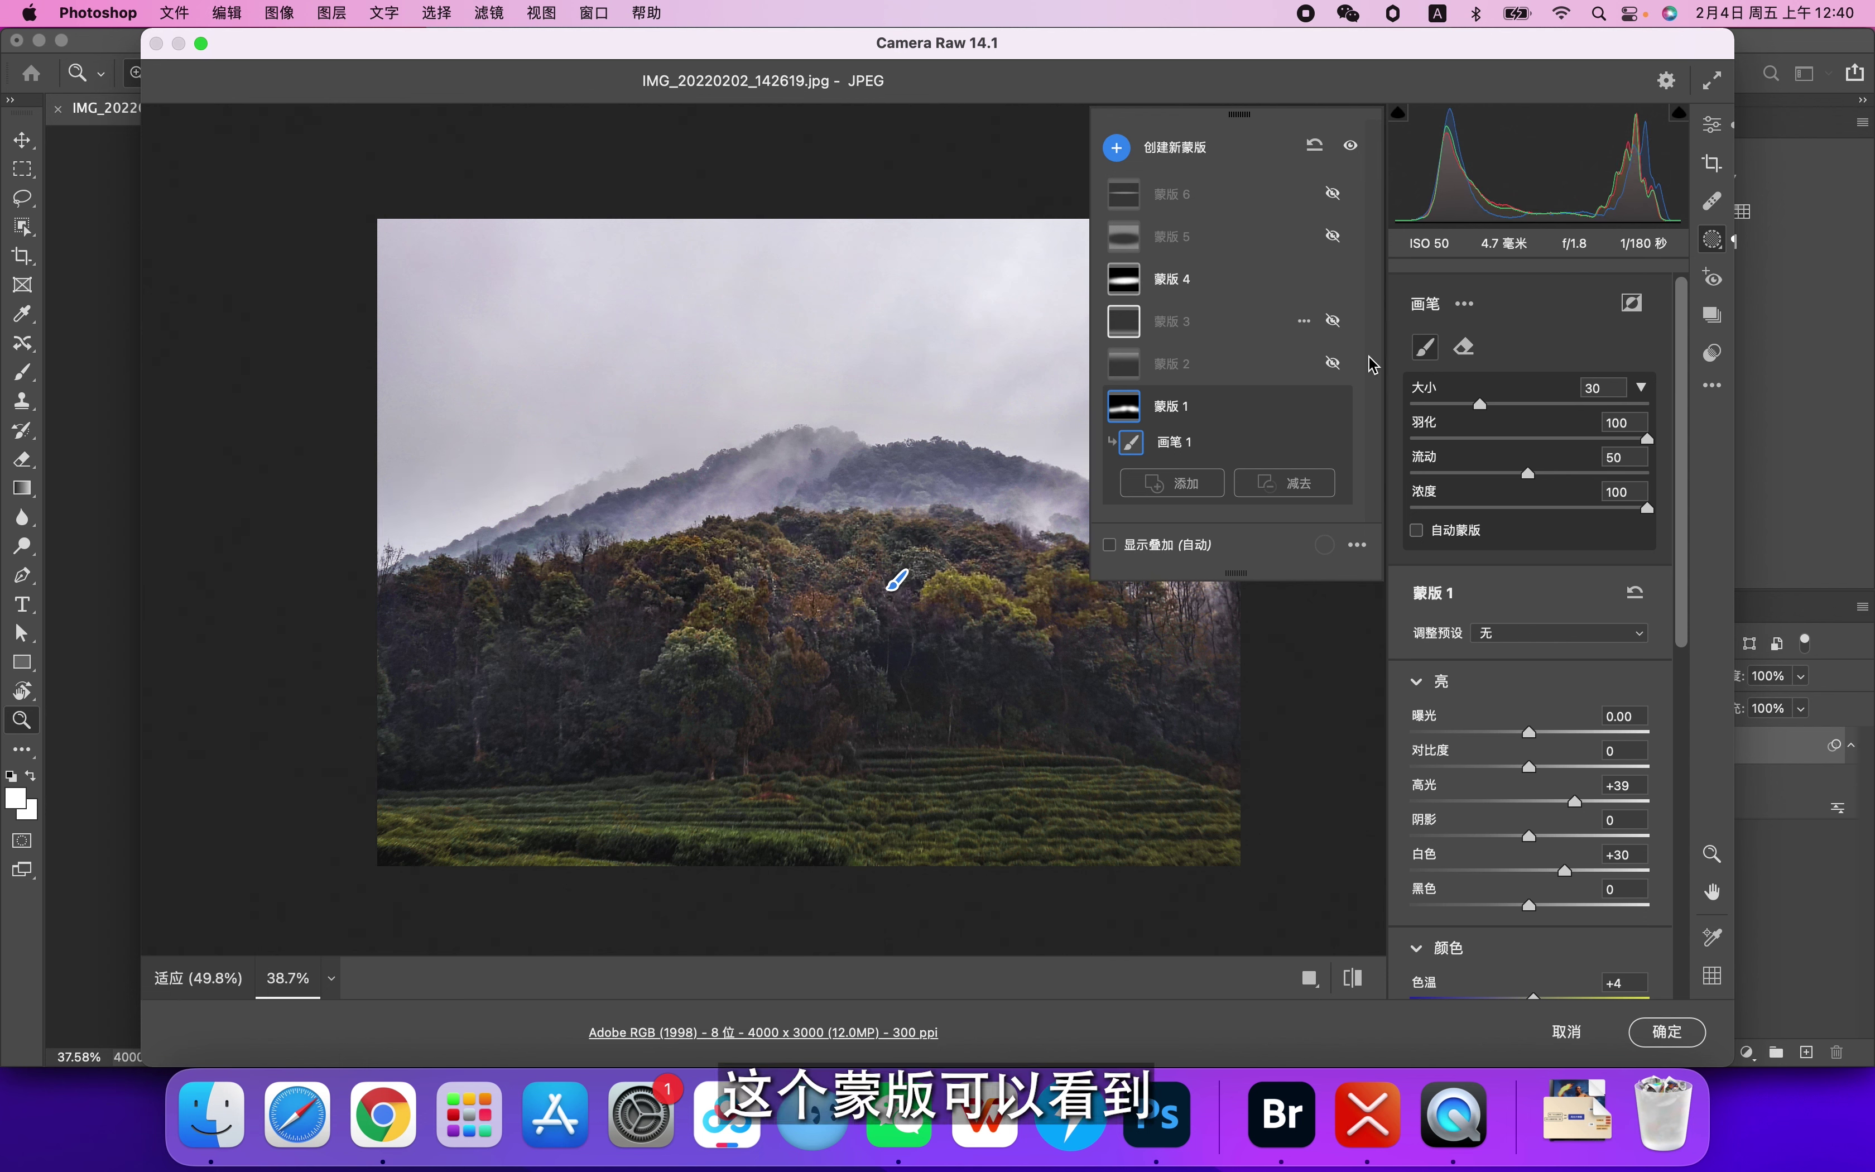
pyautogui.click(1196, 280)
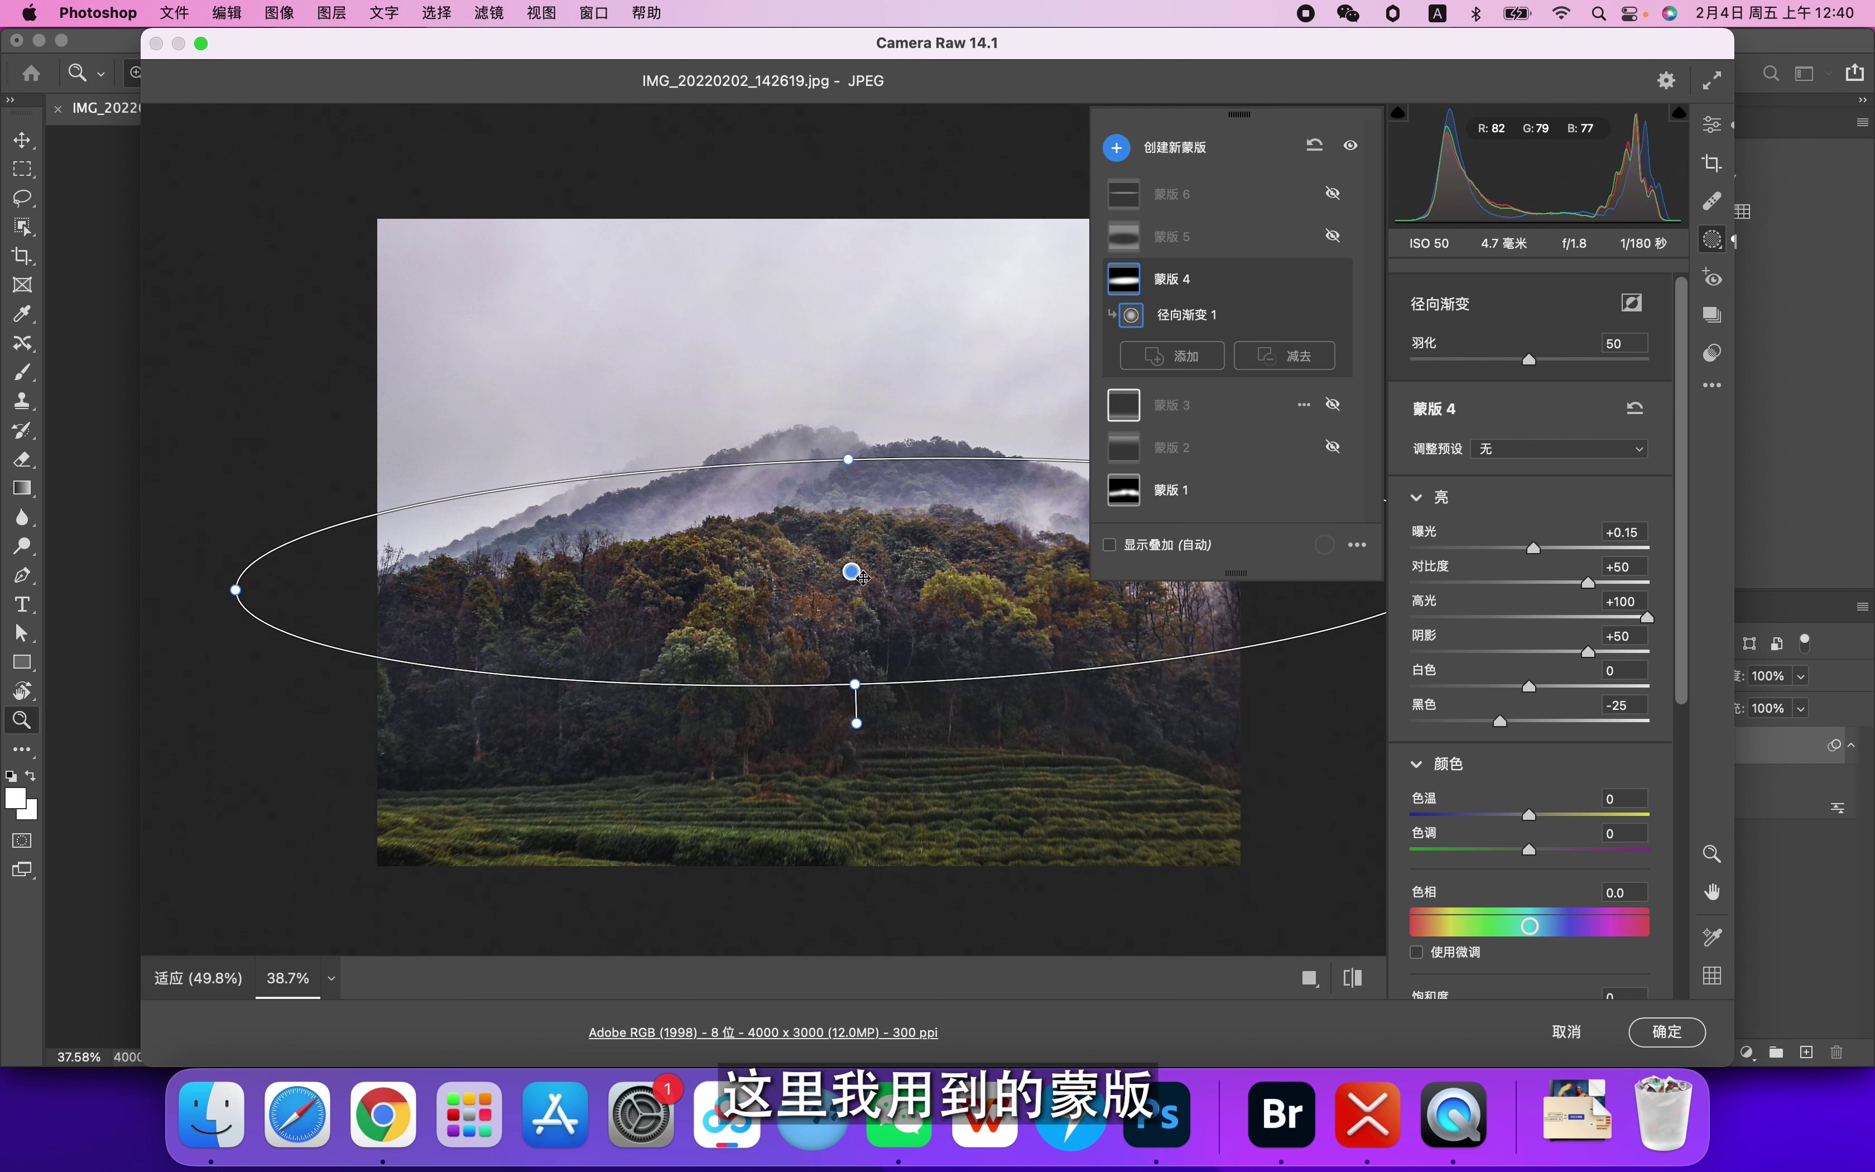
pyautogui.click(1116, 148)
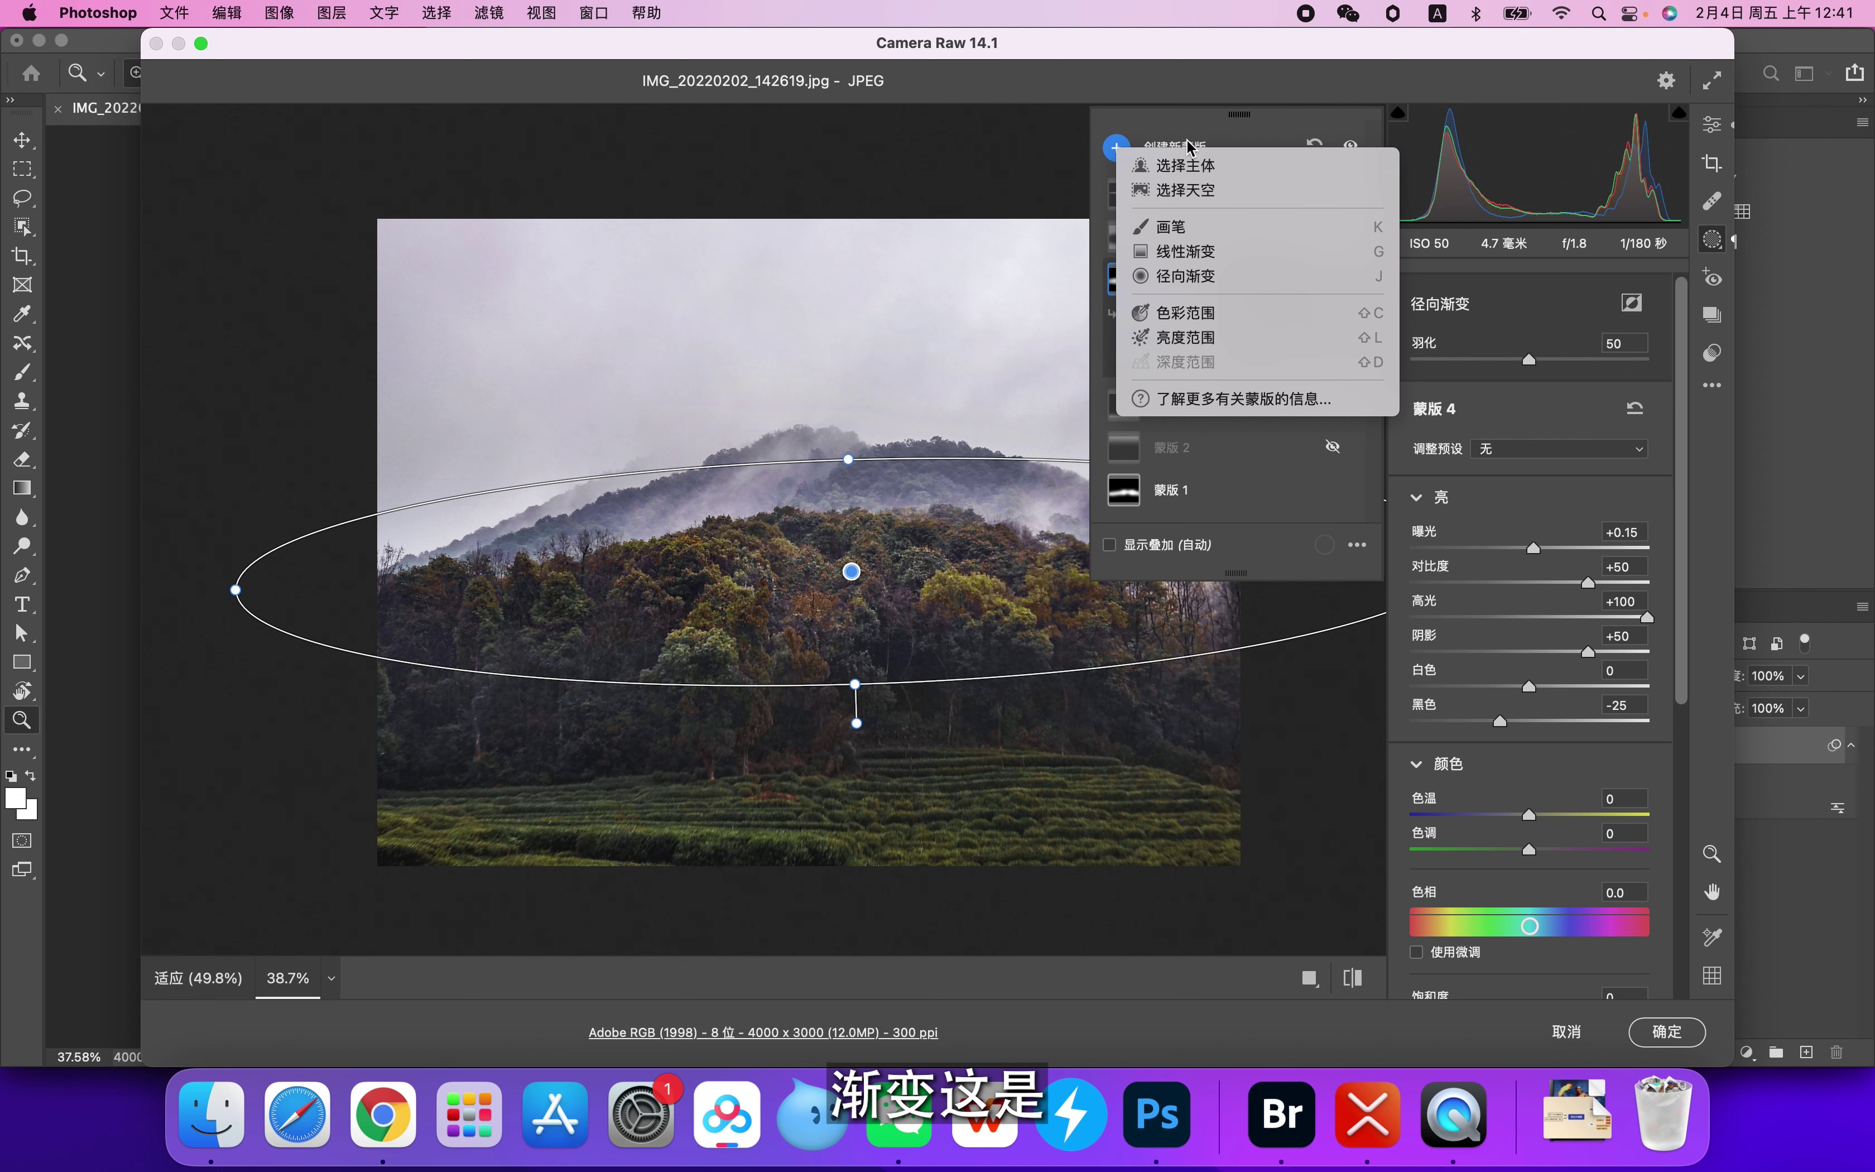
pyautogui.press('Escape')
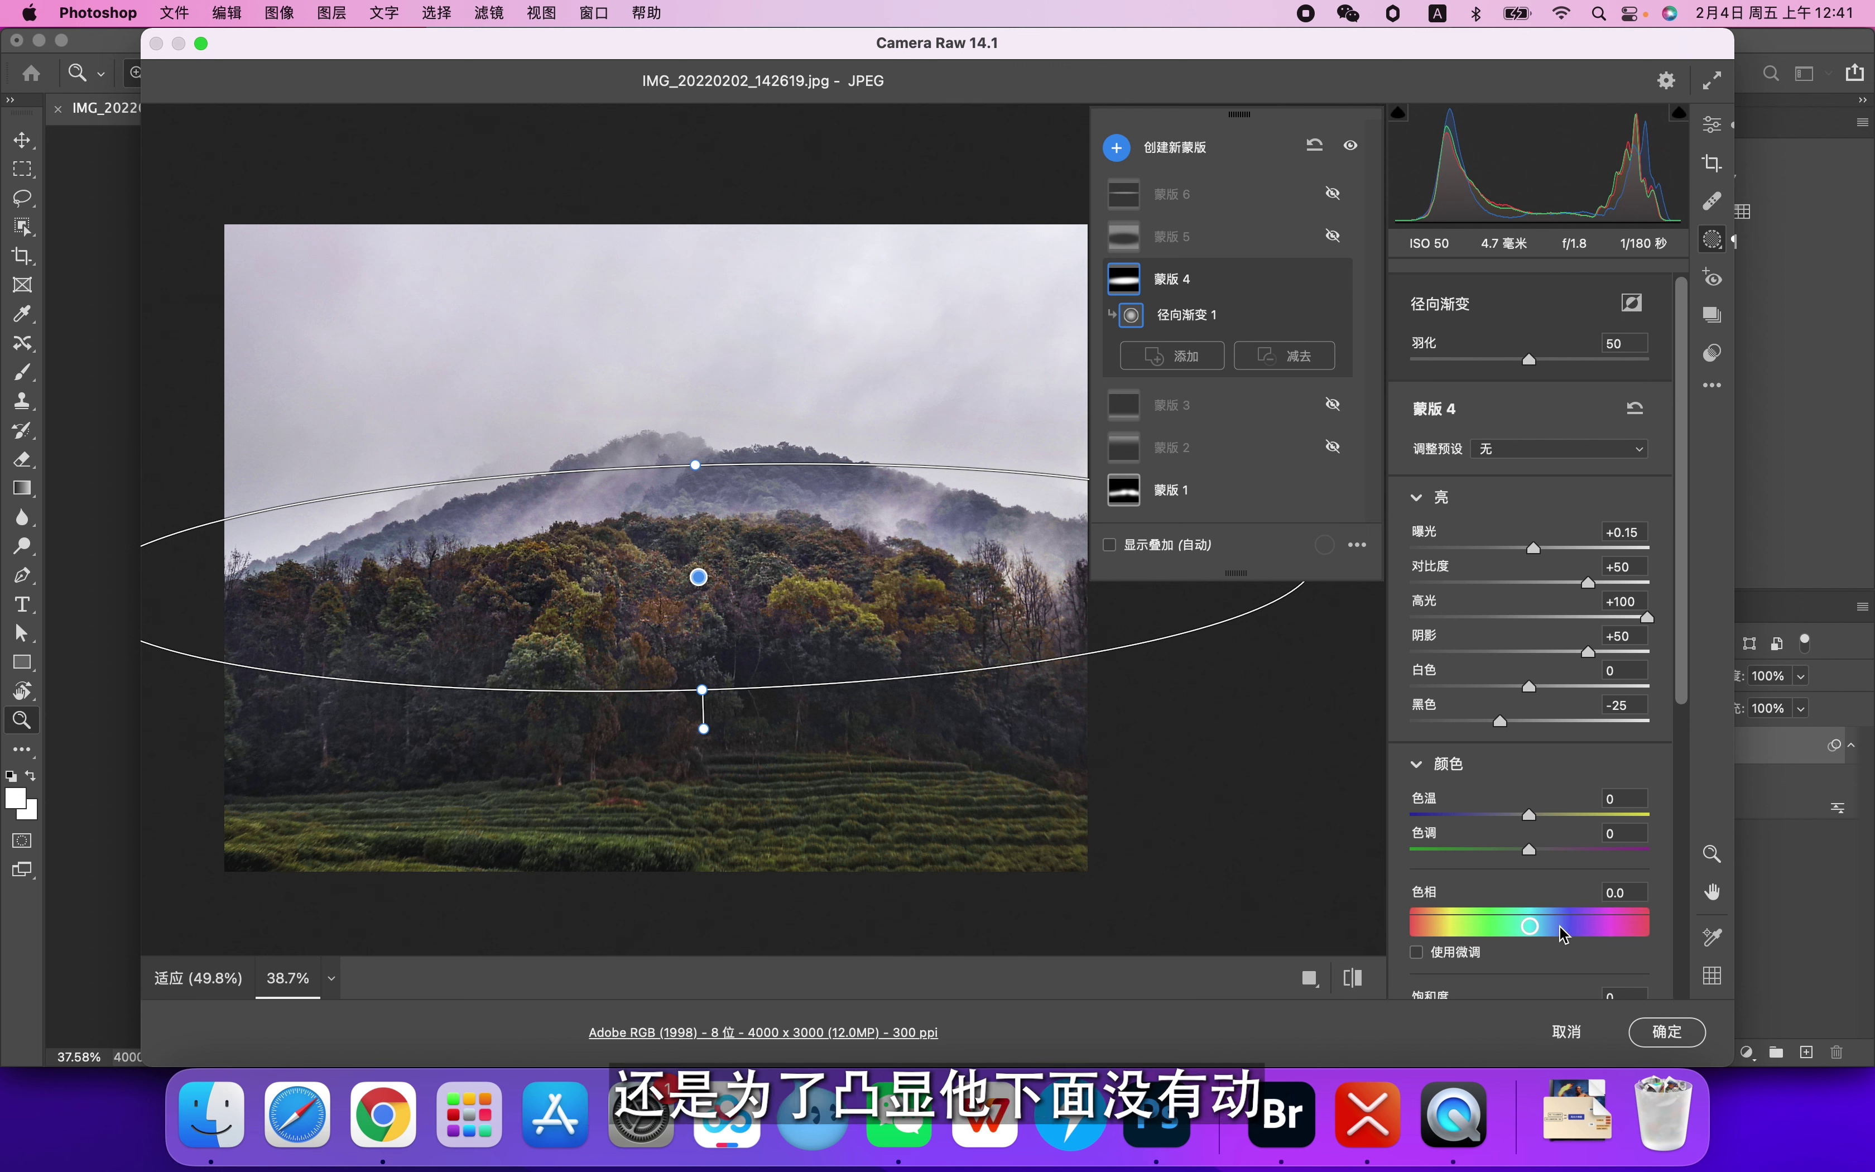
# Make mask 6 visible again, compare its effect, and select it to review its clarity (清晰度) setting
pyautogui.click(1332, 195)
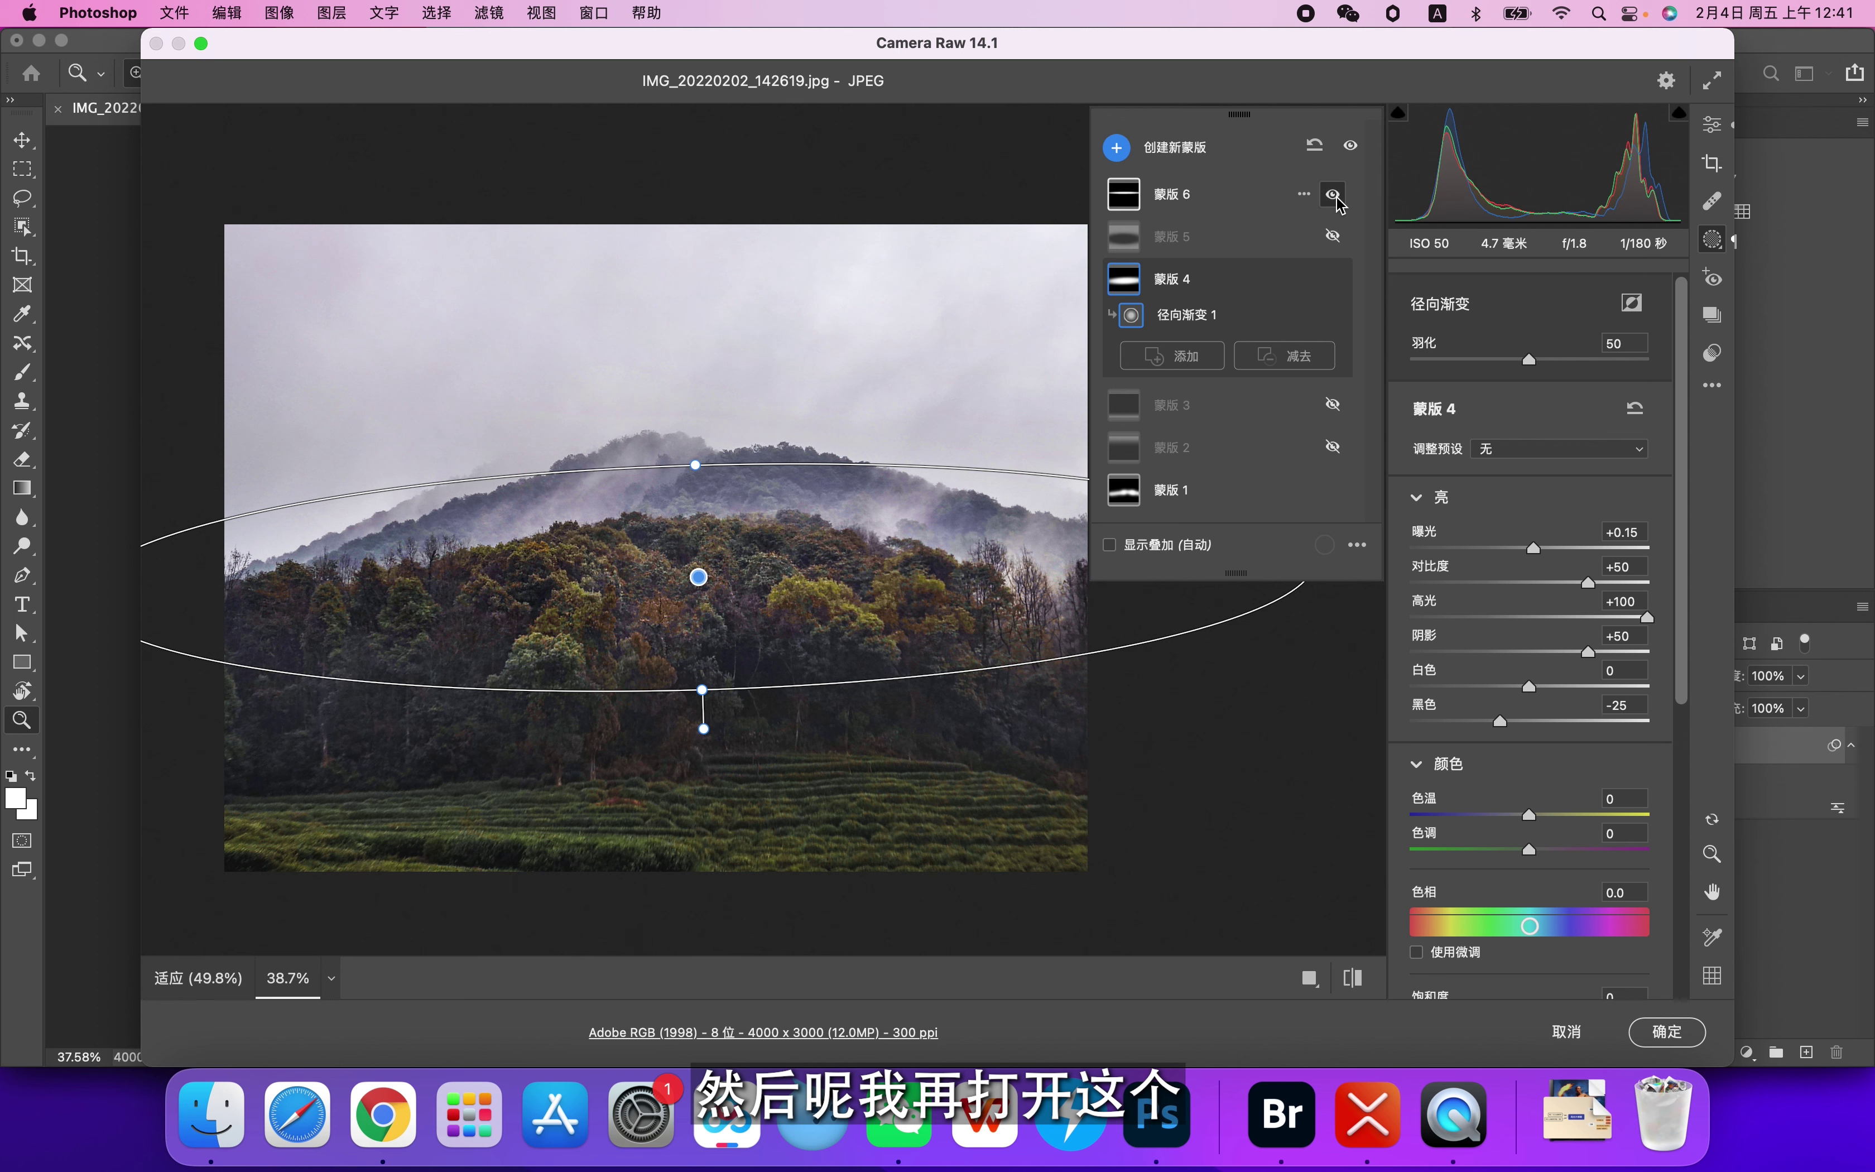
pyautogui.click(1332, 195)
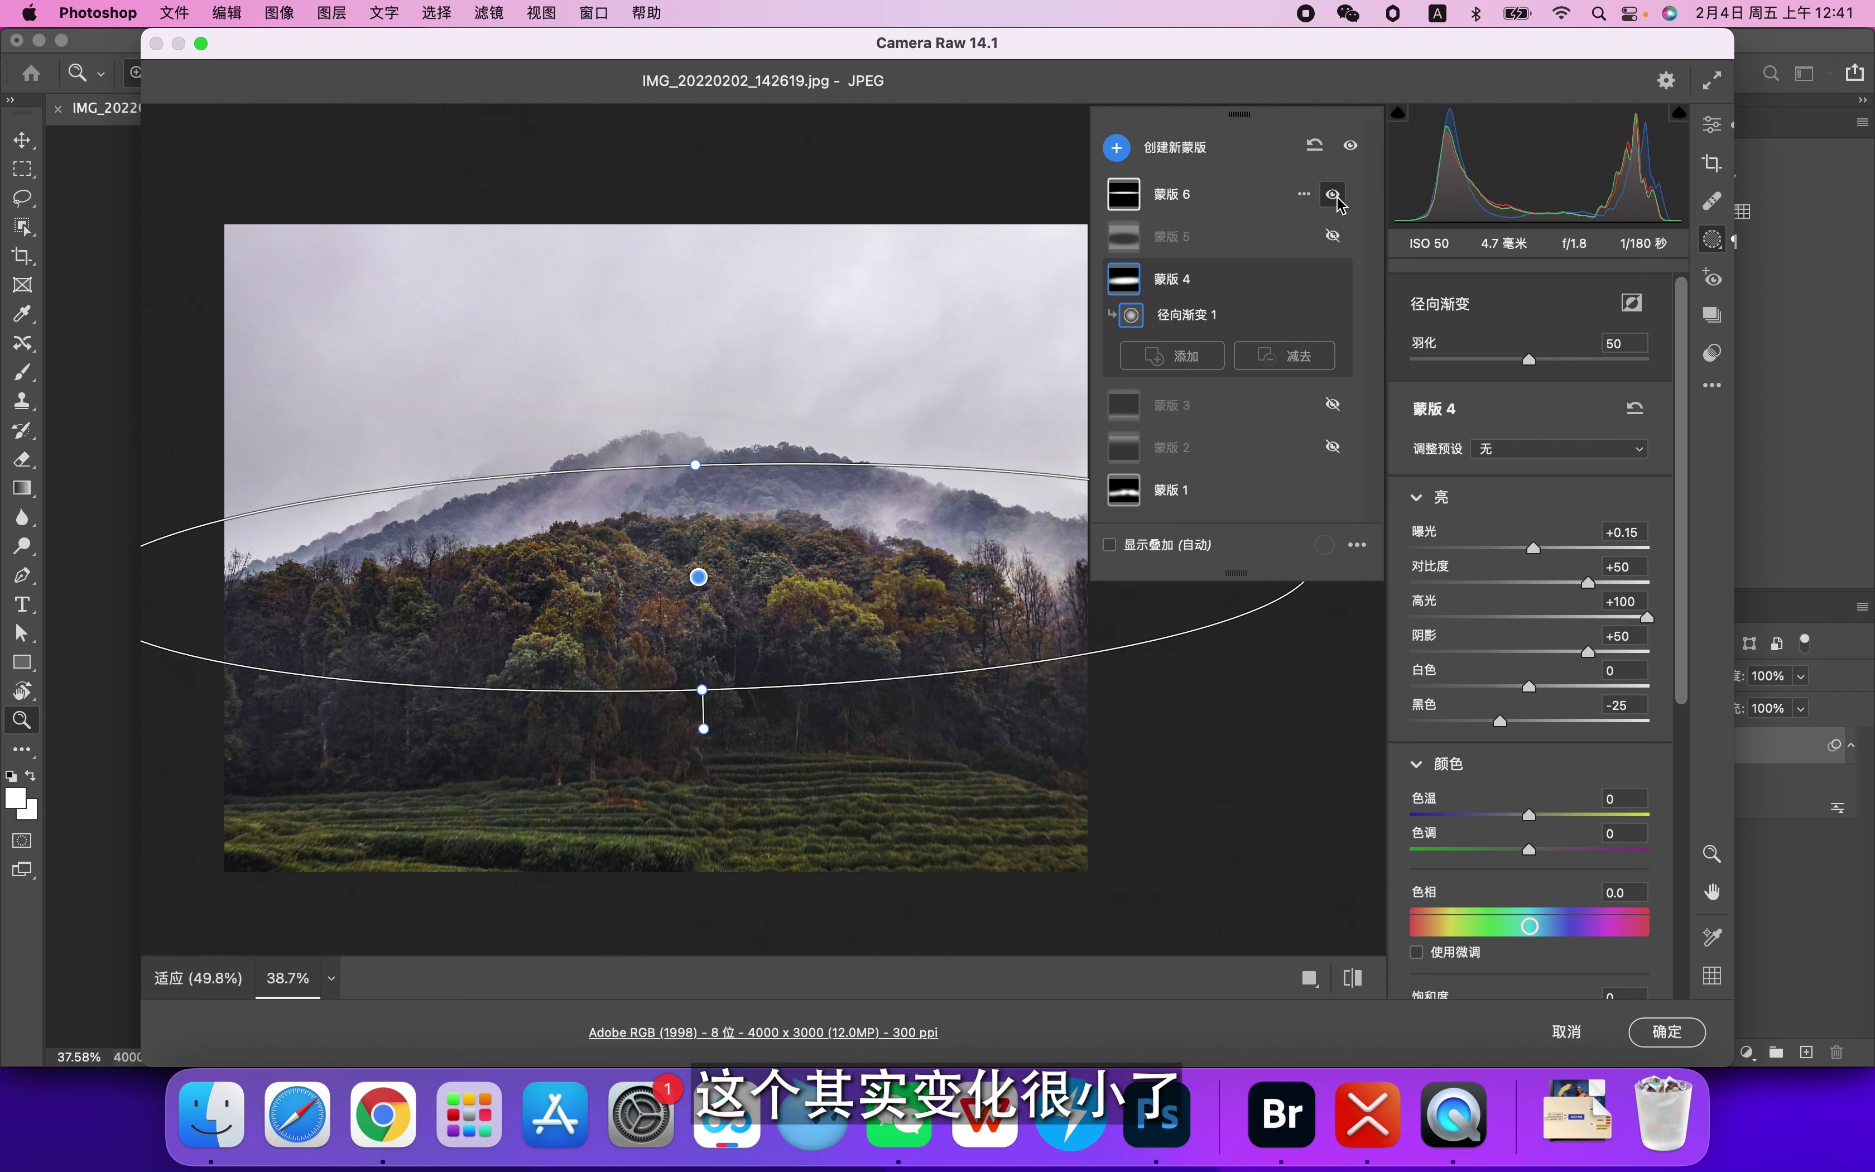
pyautogui.click(1326, 197)
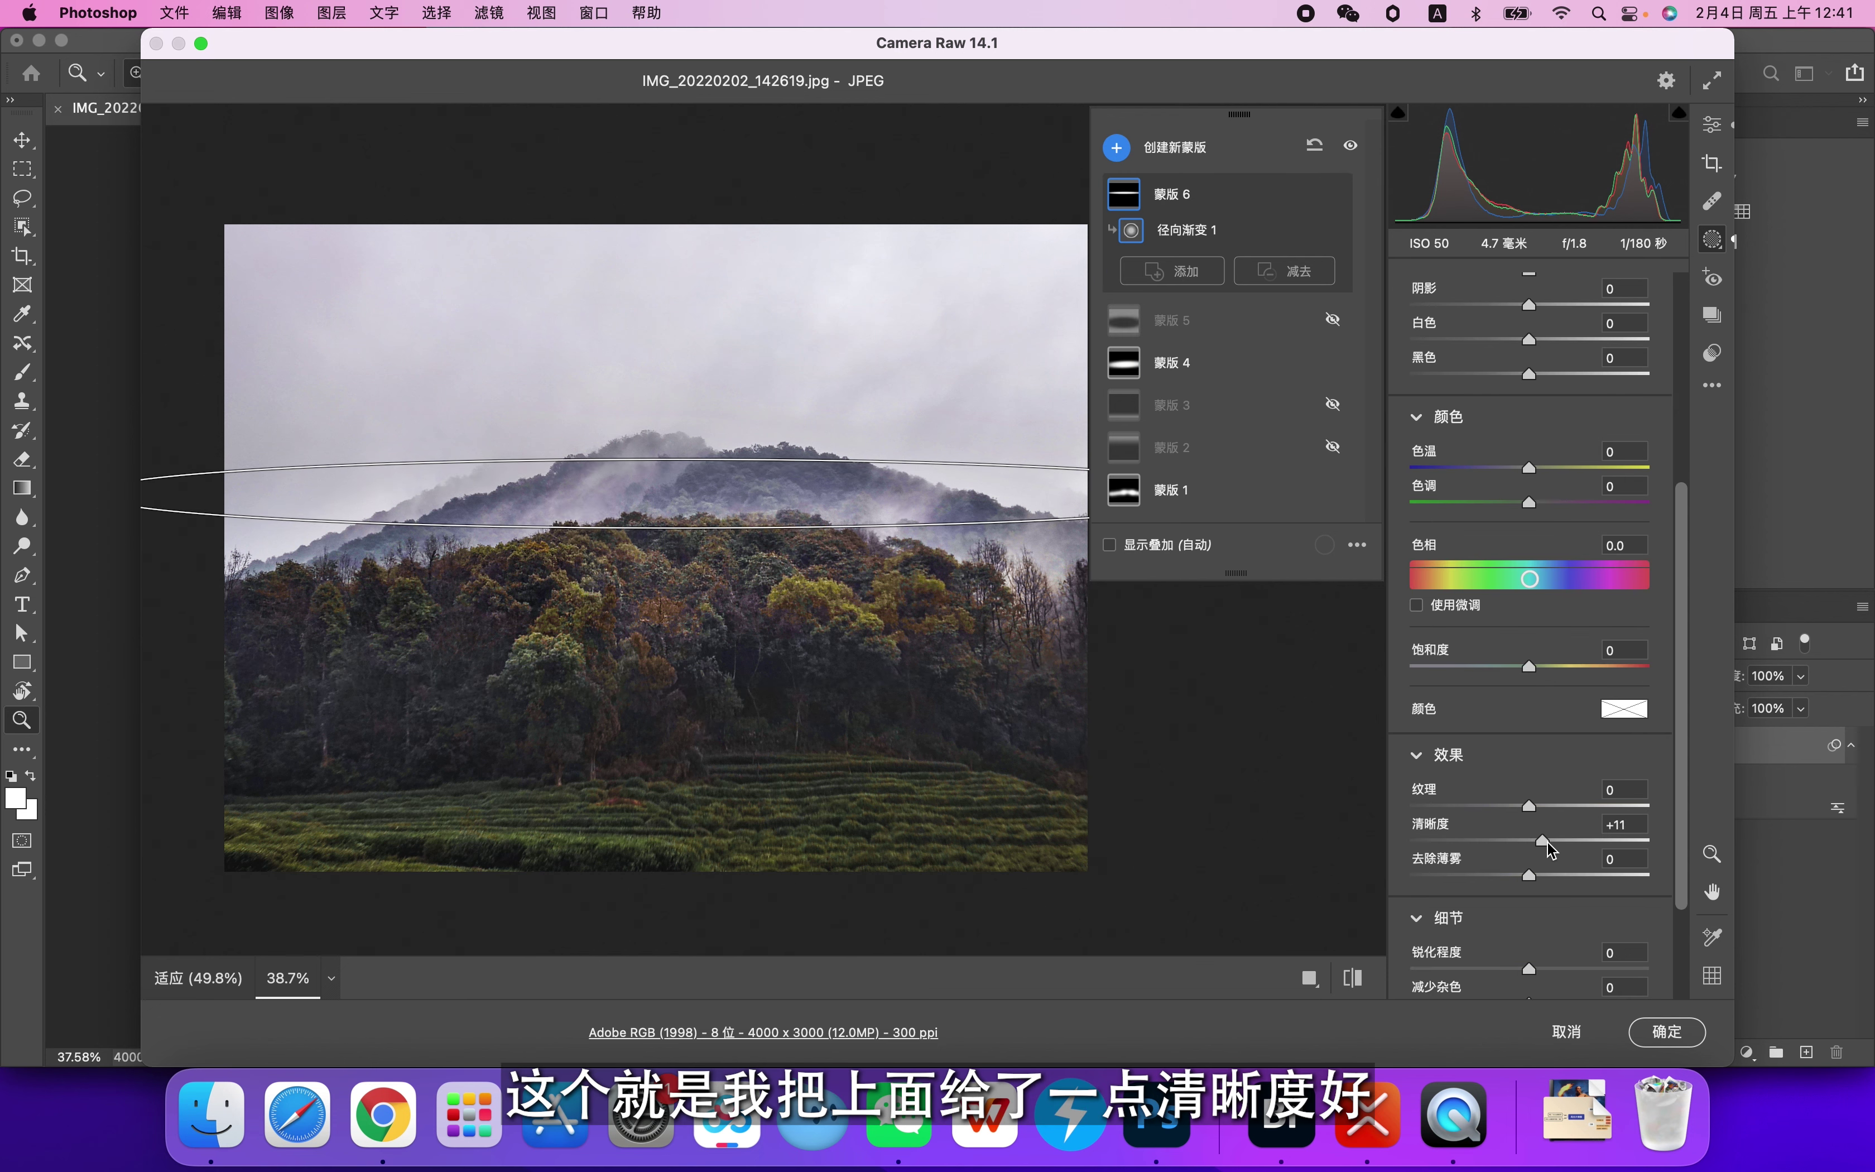
# Select mask 5 and toggle its visibility to compare the inverted radial gradient's effect, leaving it visible
pyautogui.click(1197, 325)
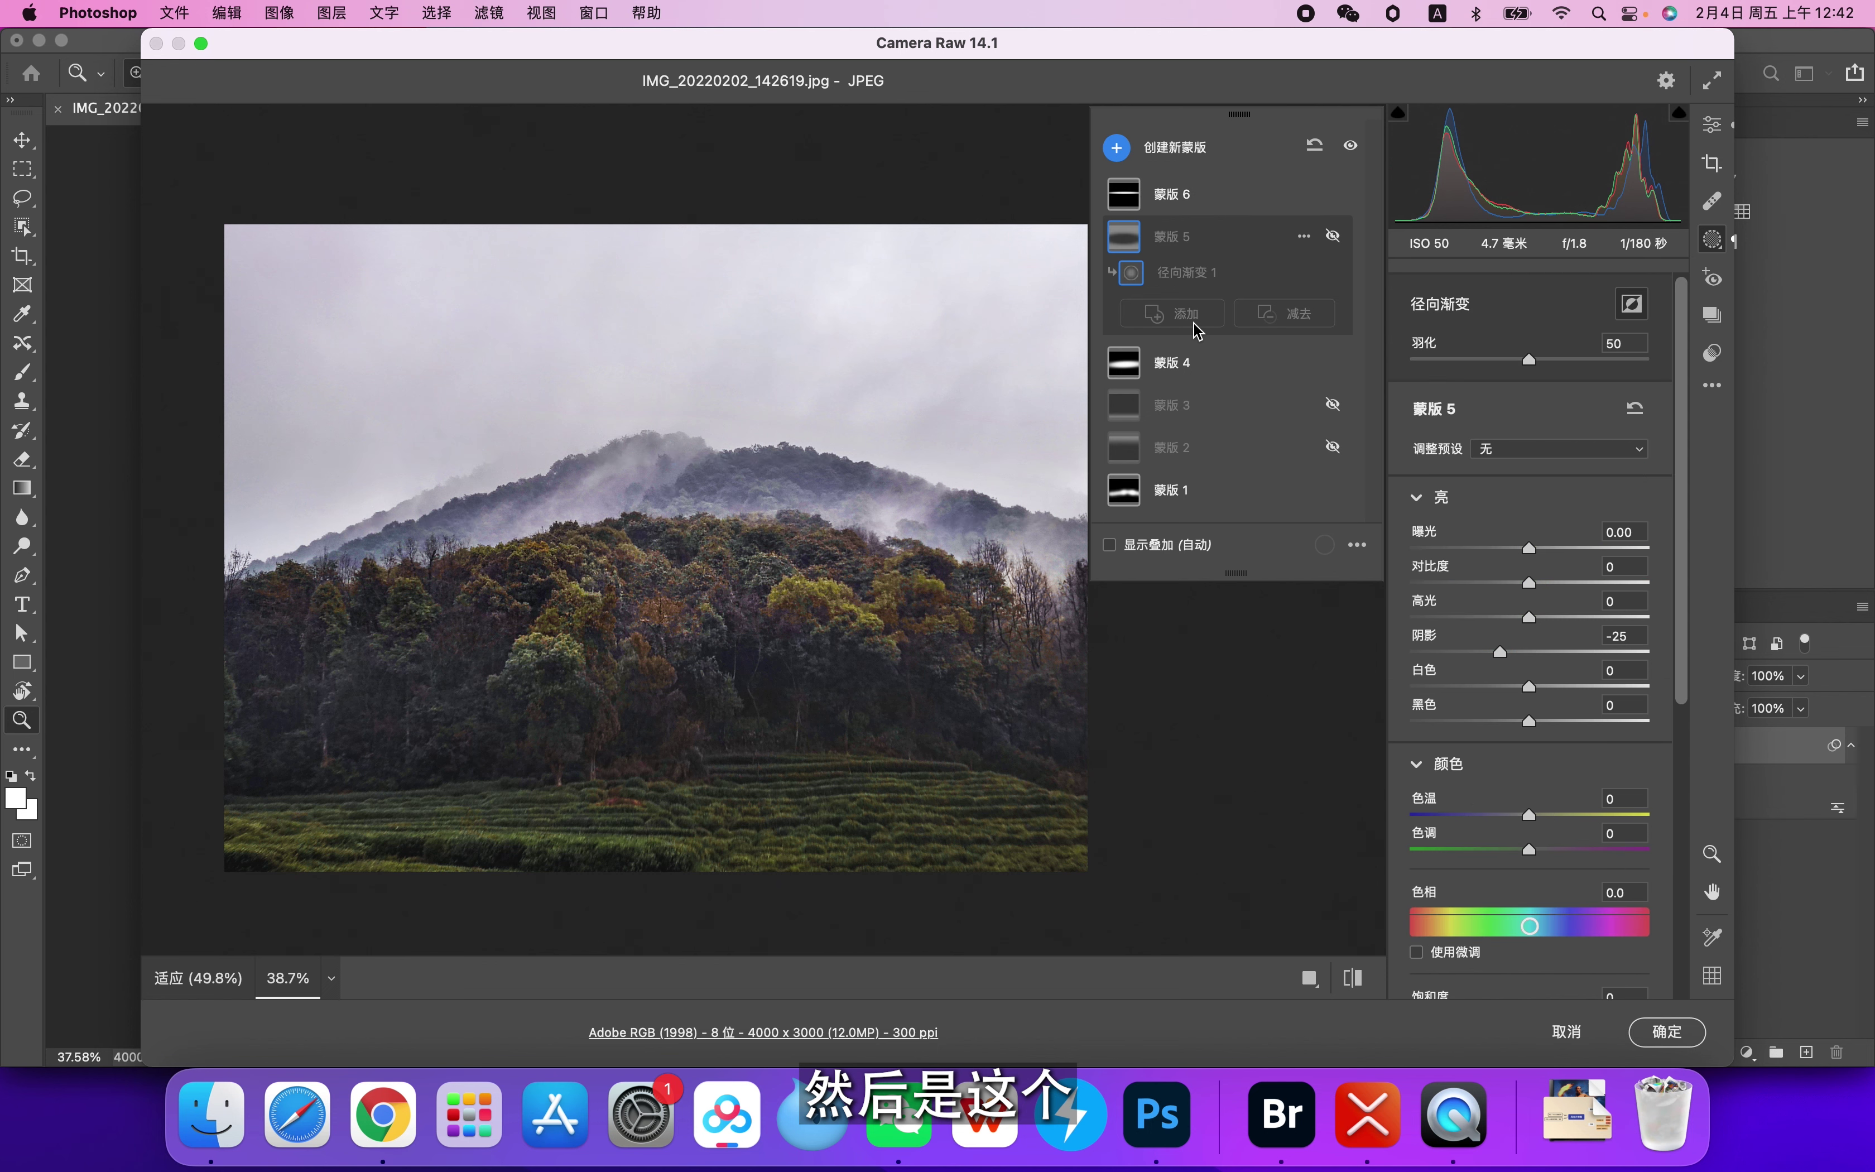
pyautogui.click(1333, 241)
pyautogui.click(1333, 241)
pyautogui.click(1333, 241)
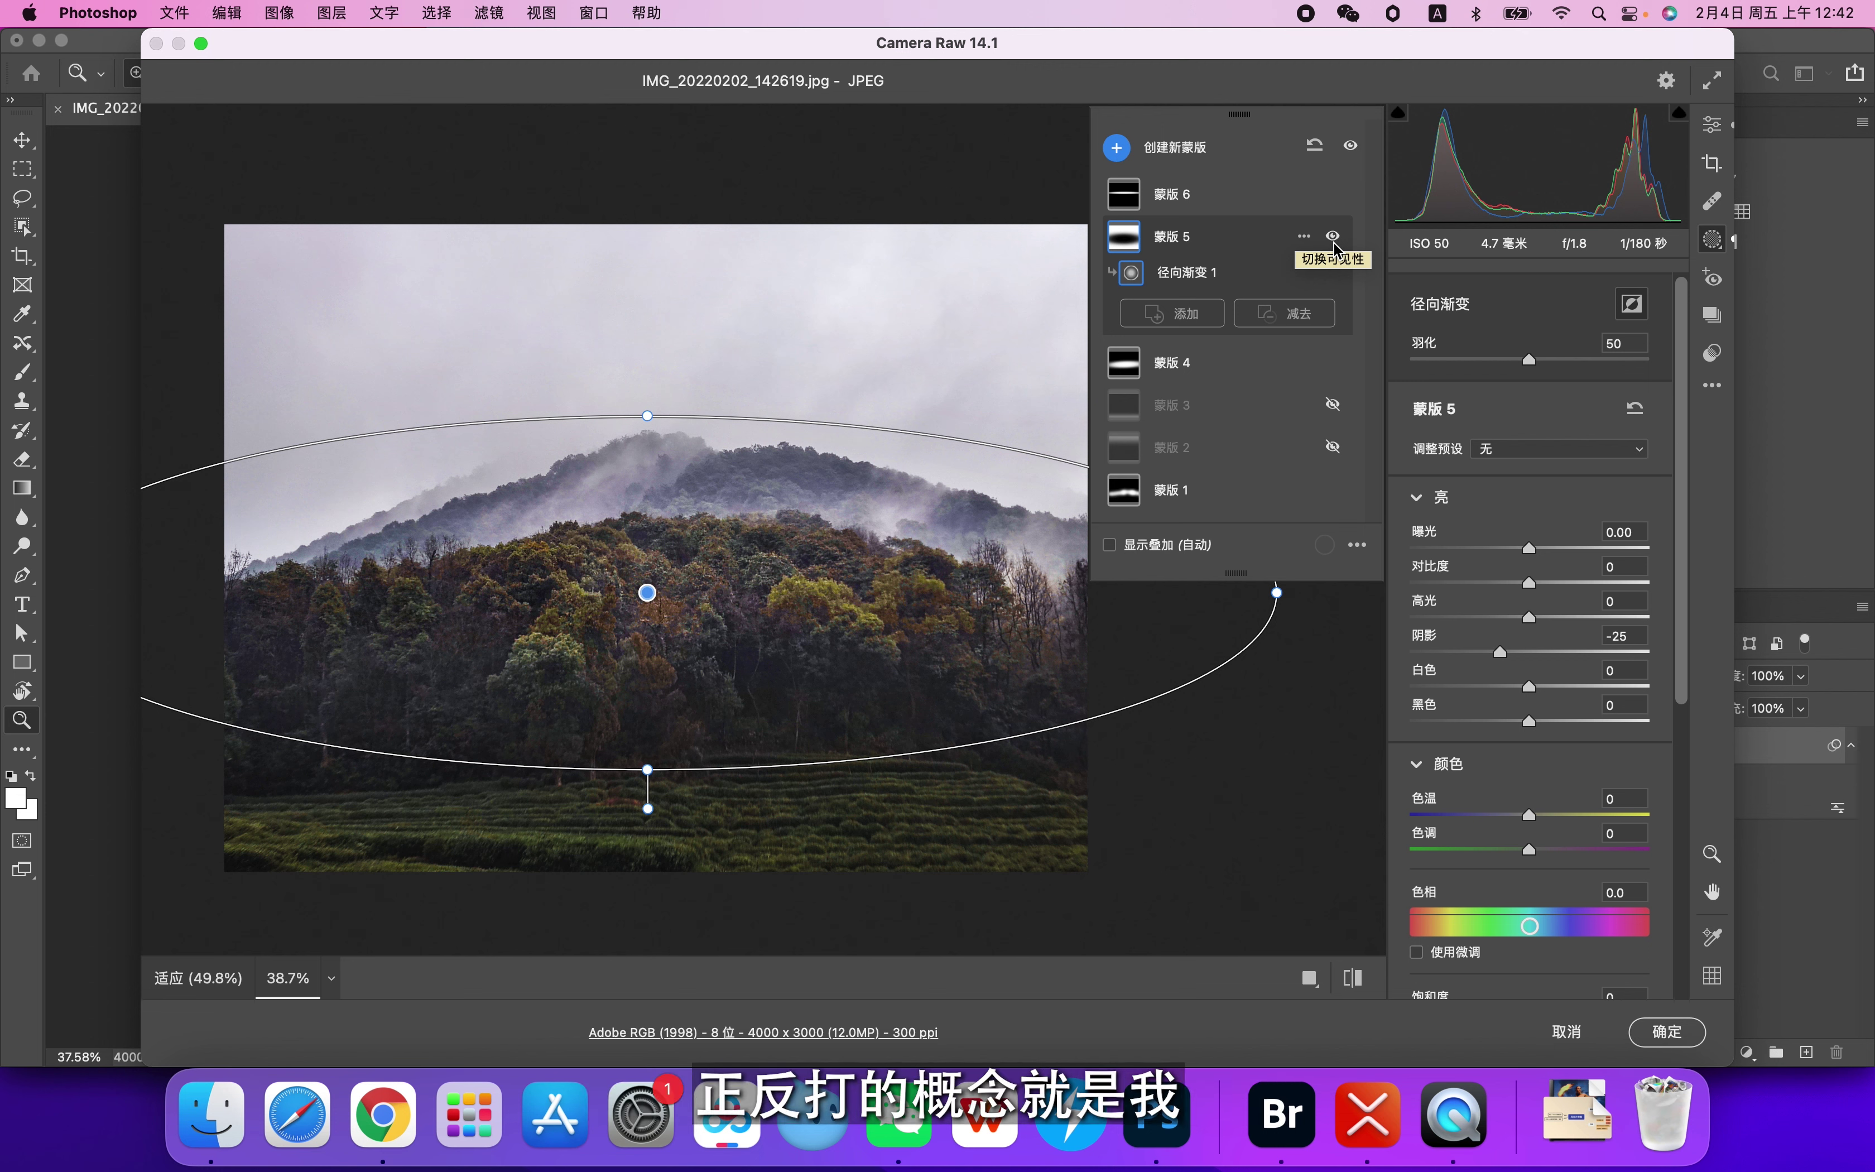
pyautogui.moveTo(1135, 247)
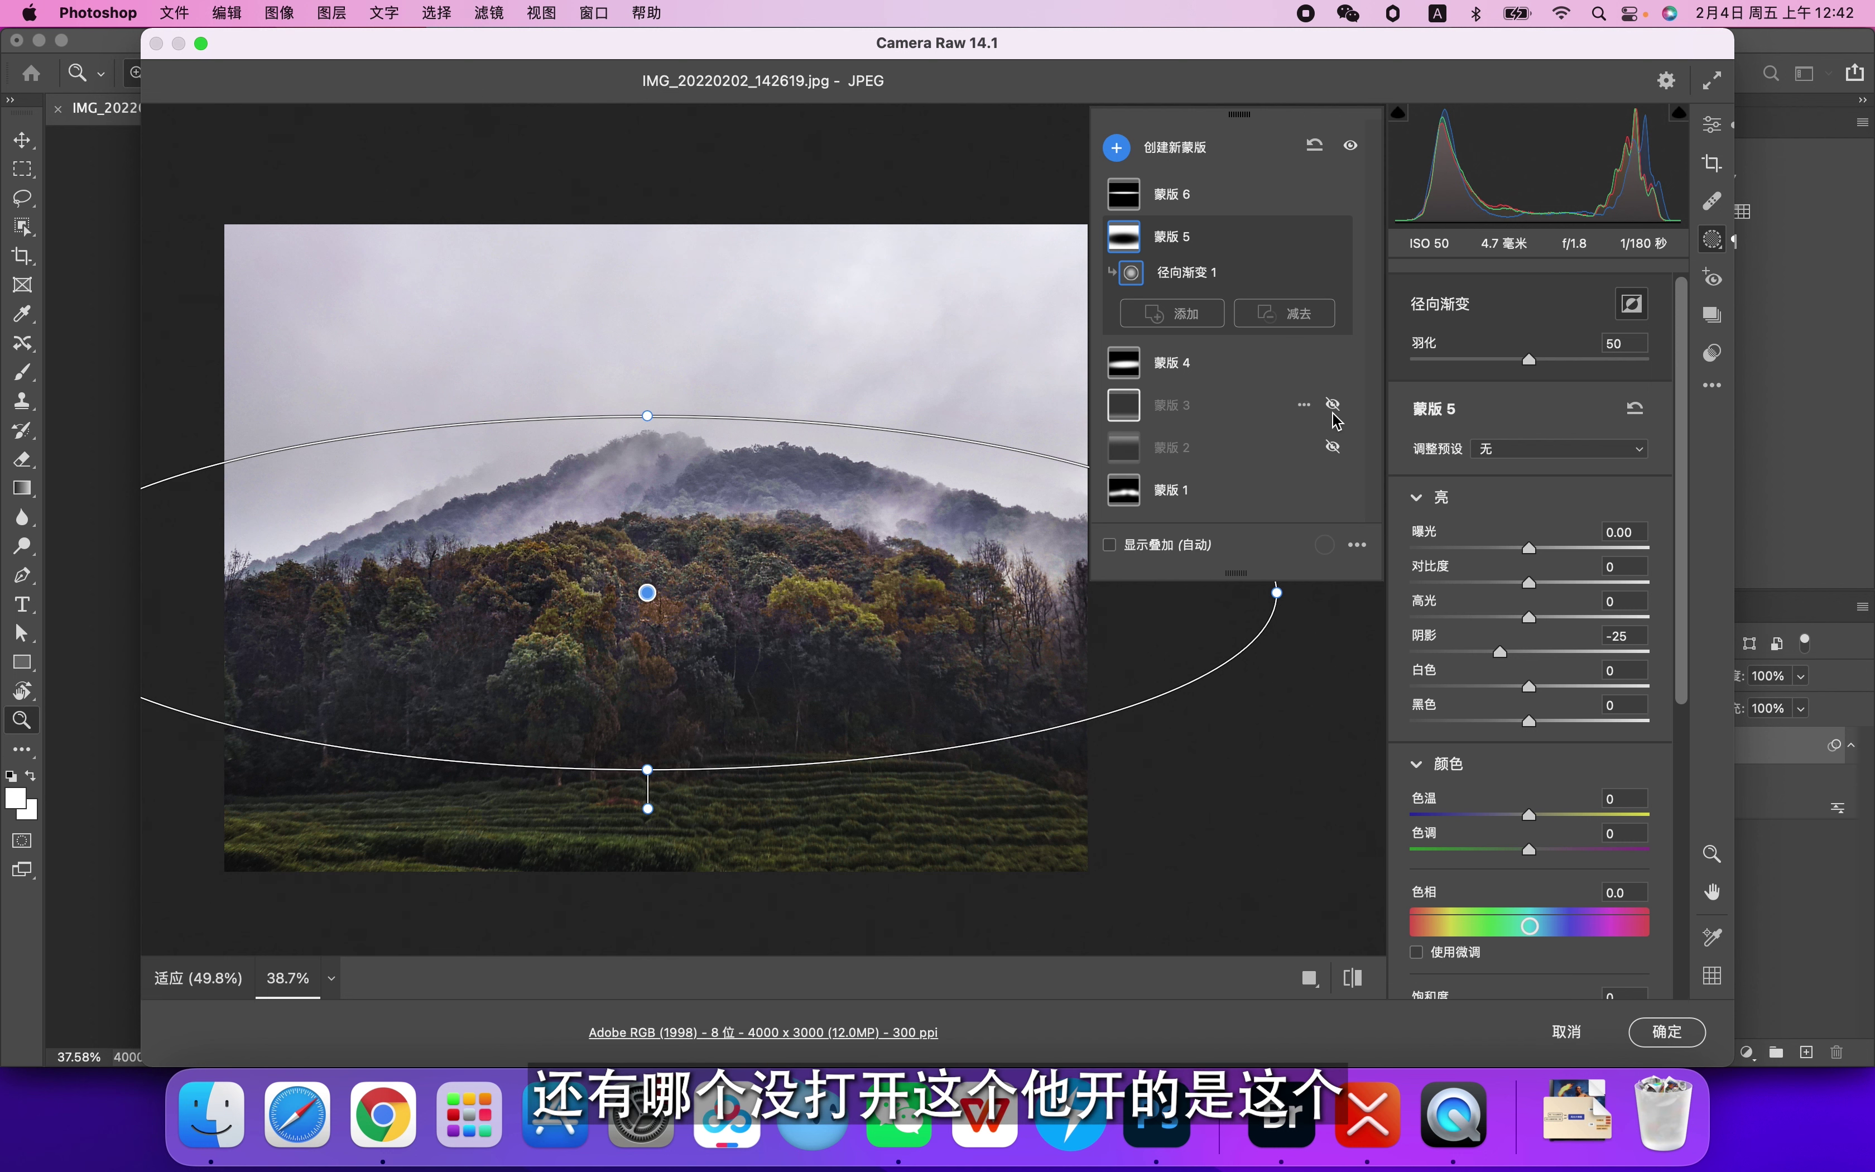
# Make mask 3 visible again and review the light settings of its linear gradient over the tea field
pyautogui.click(1334, 406)
pyautogui.click(1118, 148)
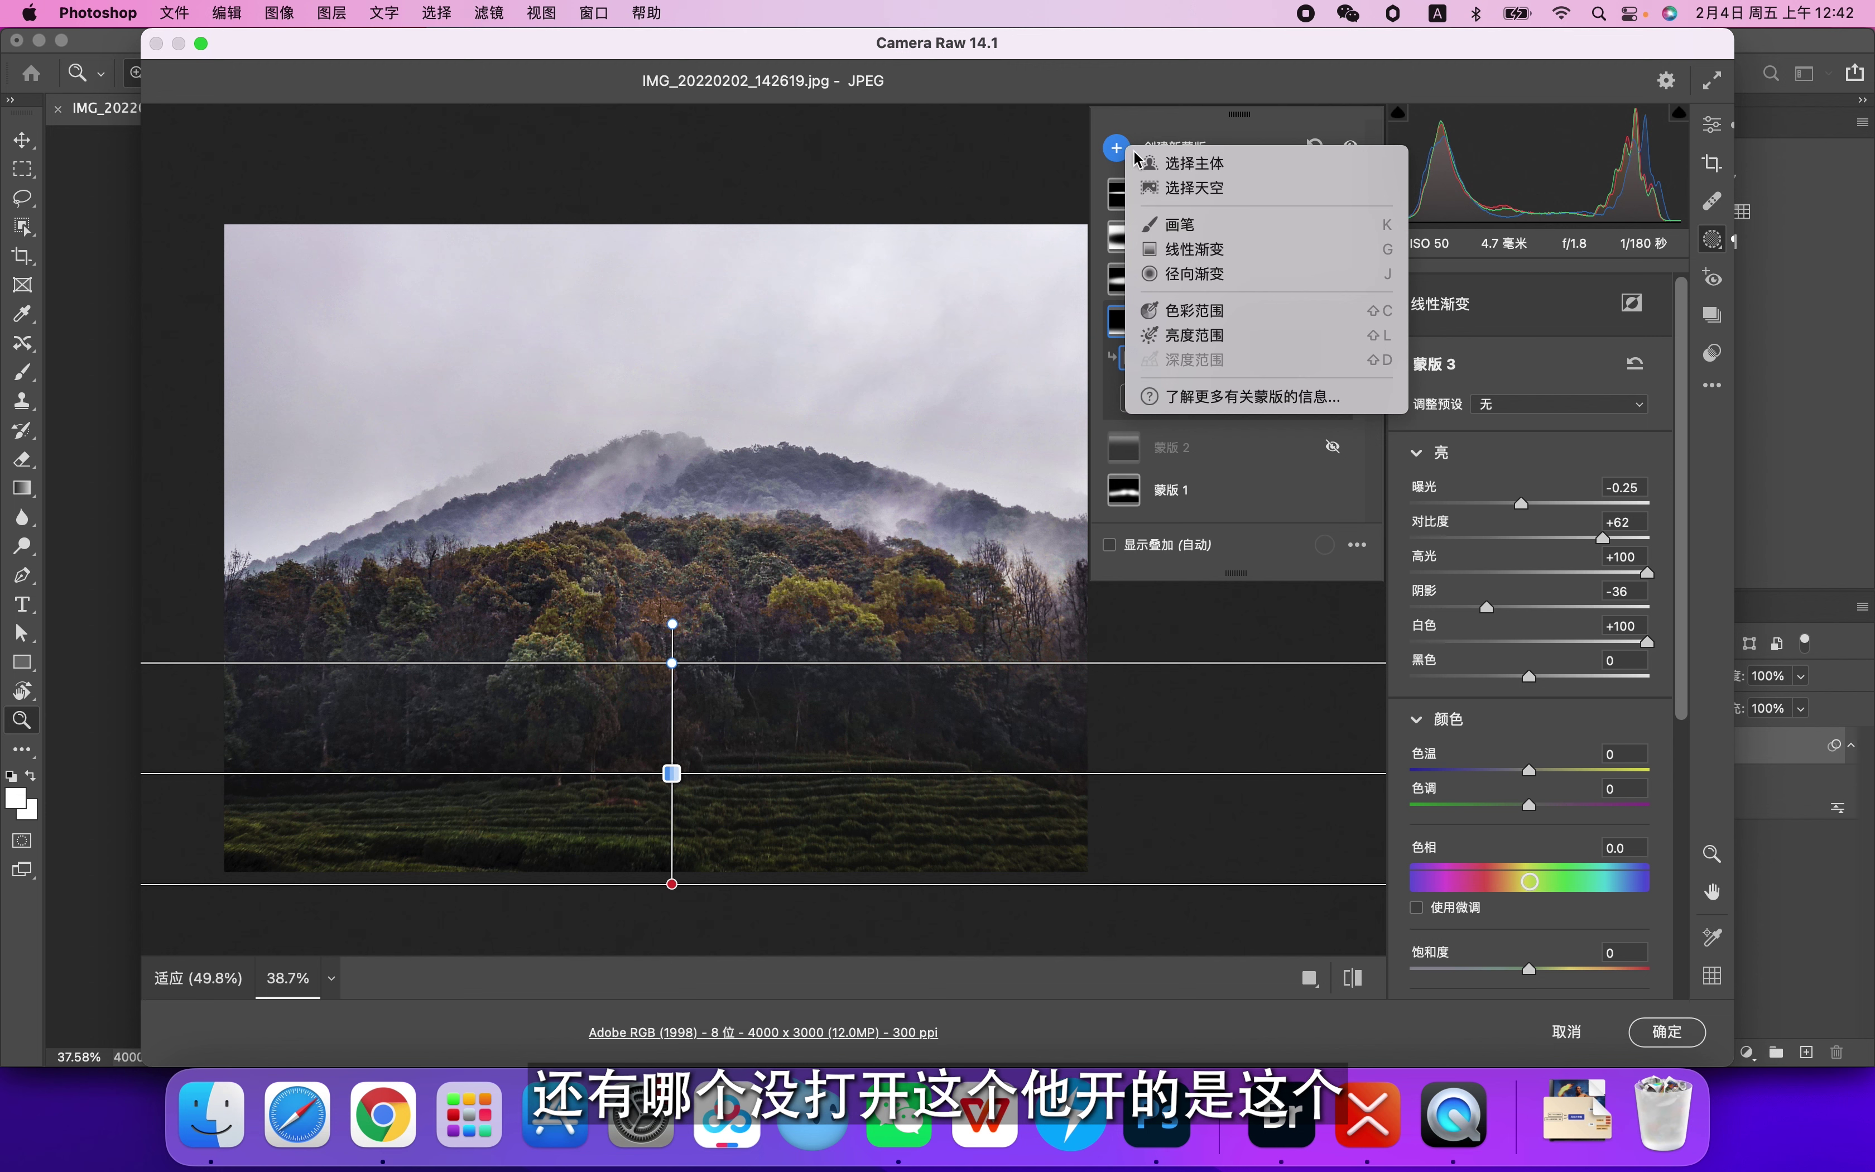
pyautogui.press('Escape')
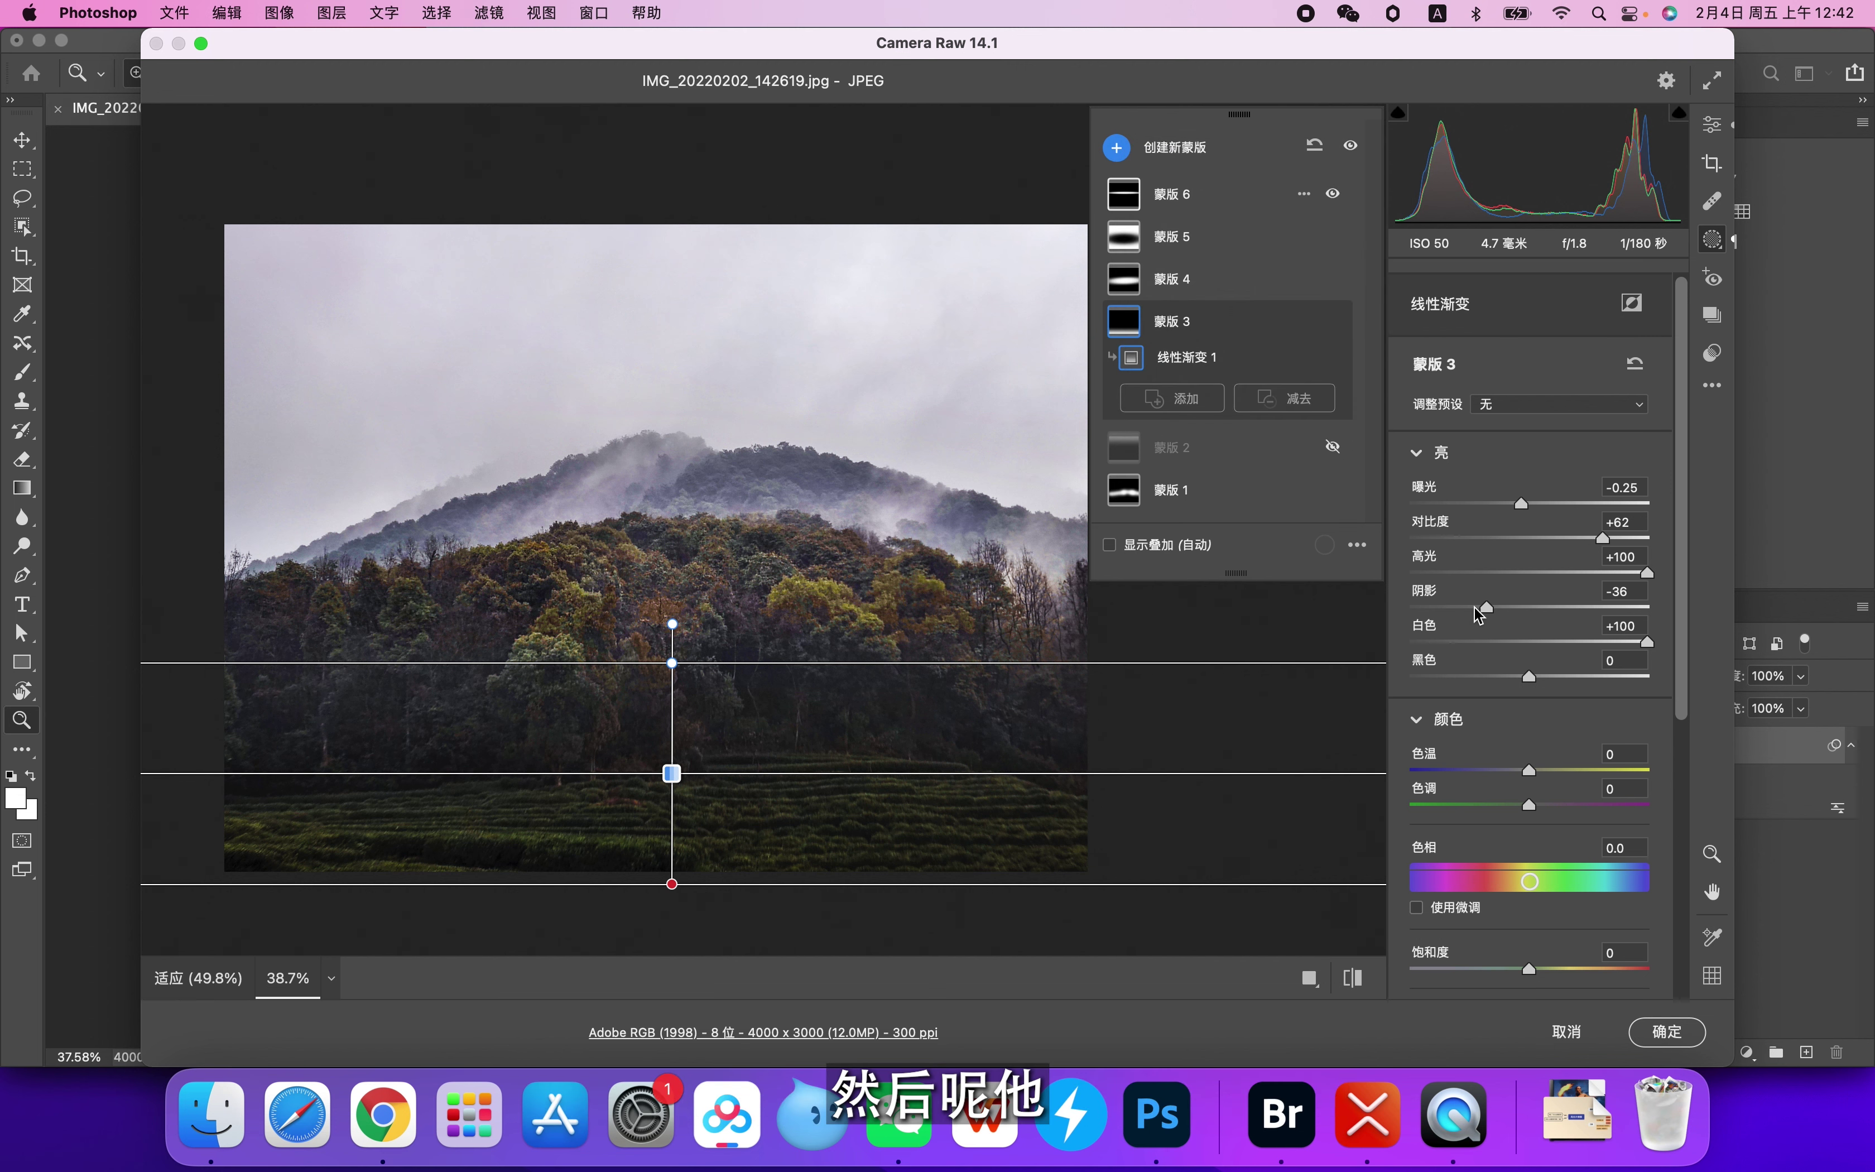
pyautogui.moveTo(1486, 609)
pyautogui.mouseDown()
pyautogui.moveTo(1508, 609)
pyautogui.moveTo(1486, 611)
pyautogui.mouseUp()
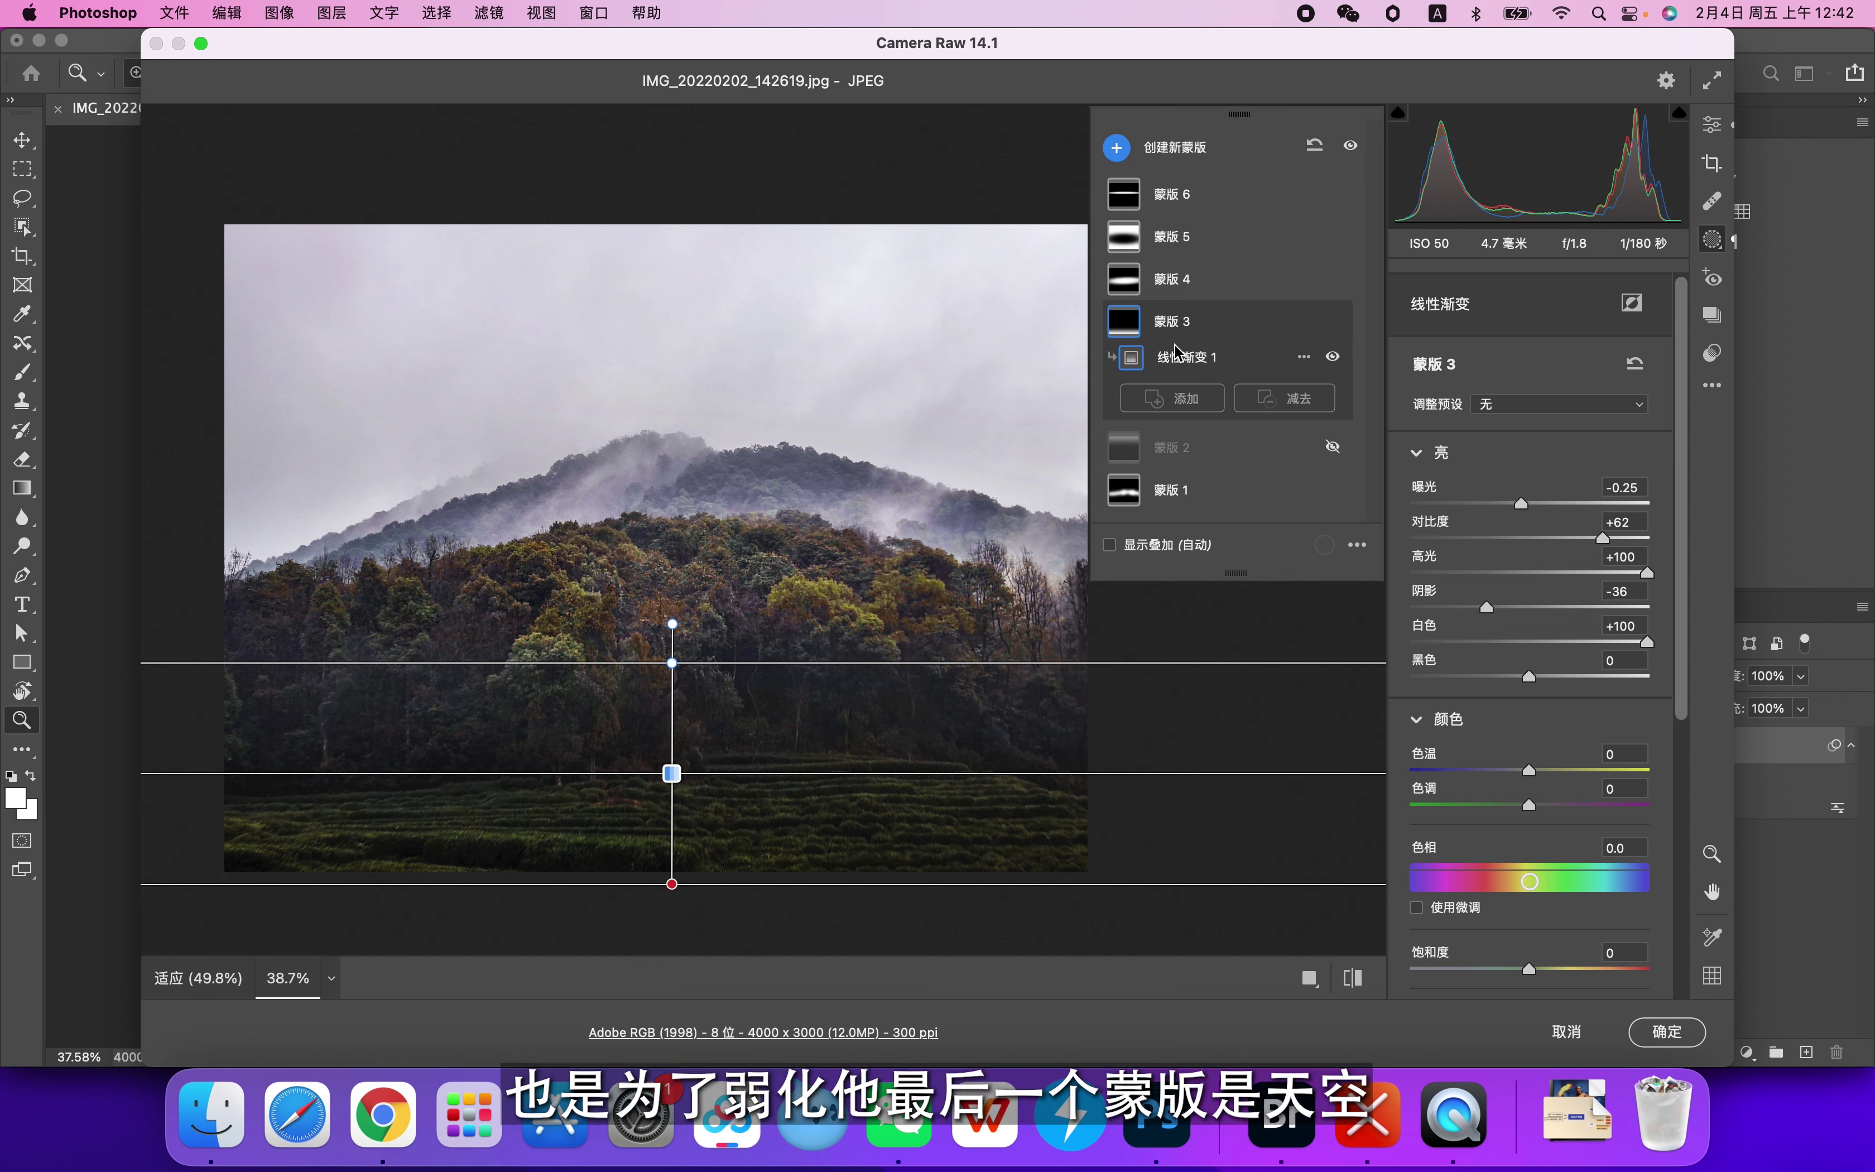
# Make mask 2 visible again, select it, and compare the sky with its linear gradient off and on
pyautogui.click(1332, 448)
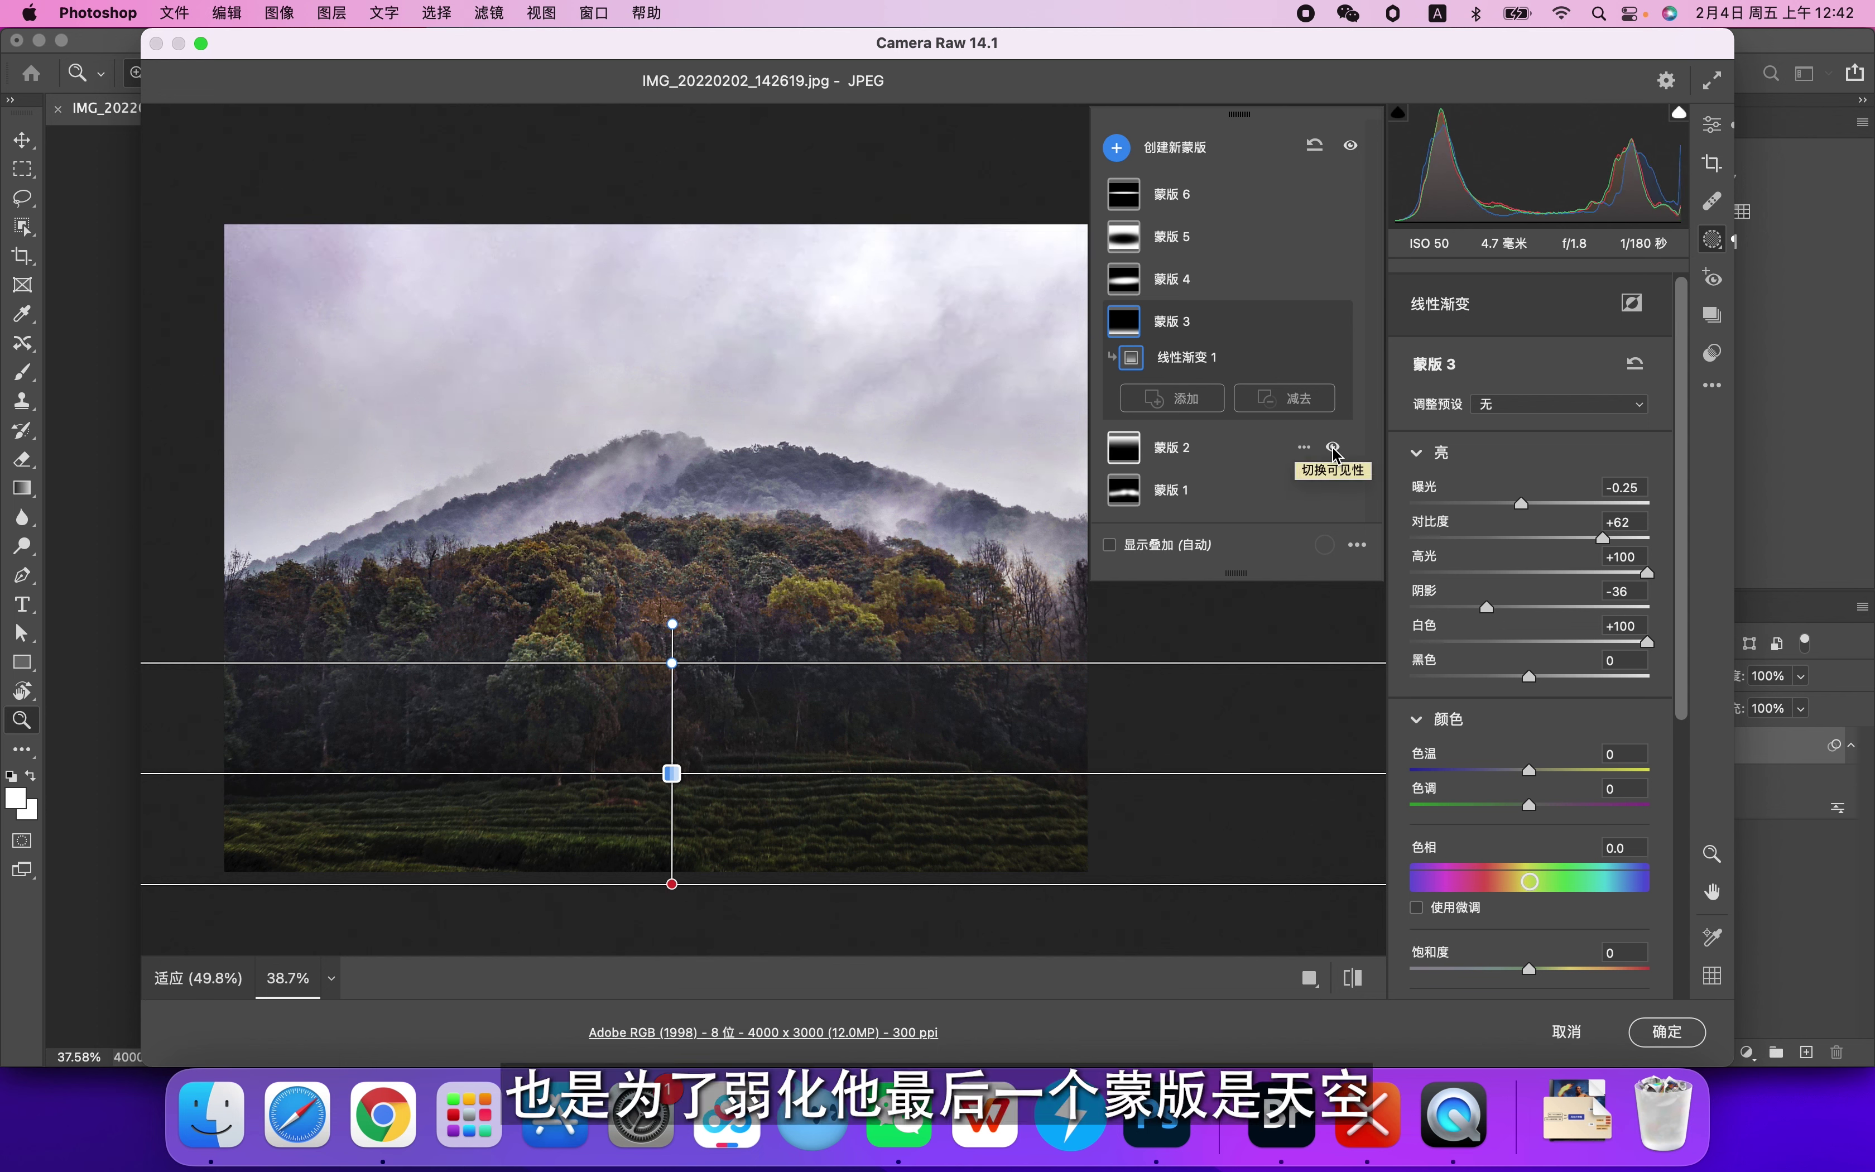
pyautogui.click(1209, 448)
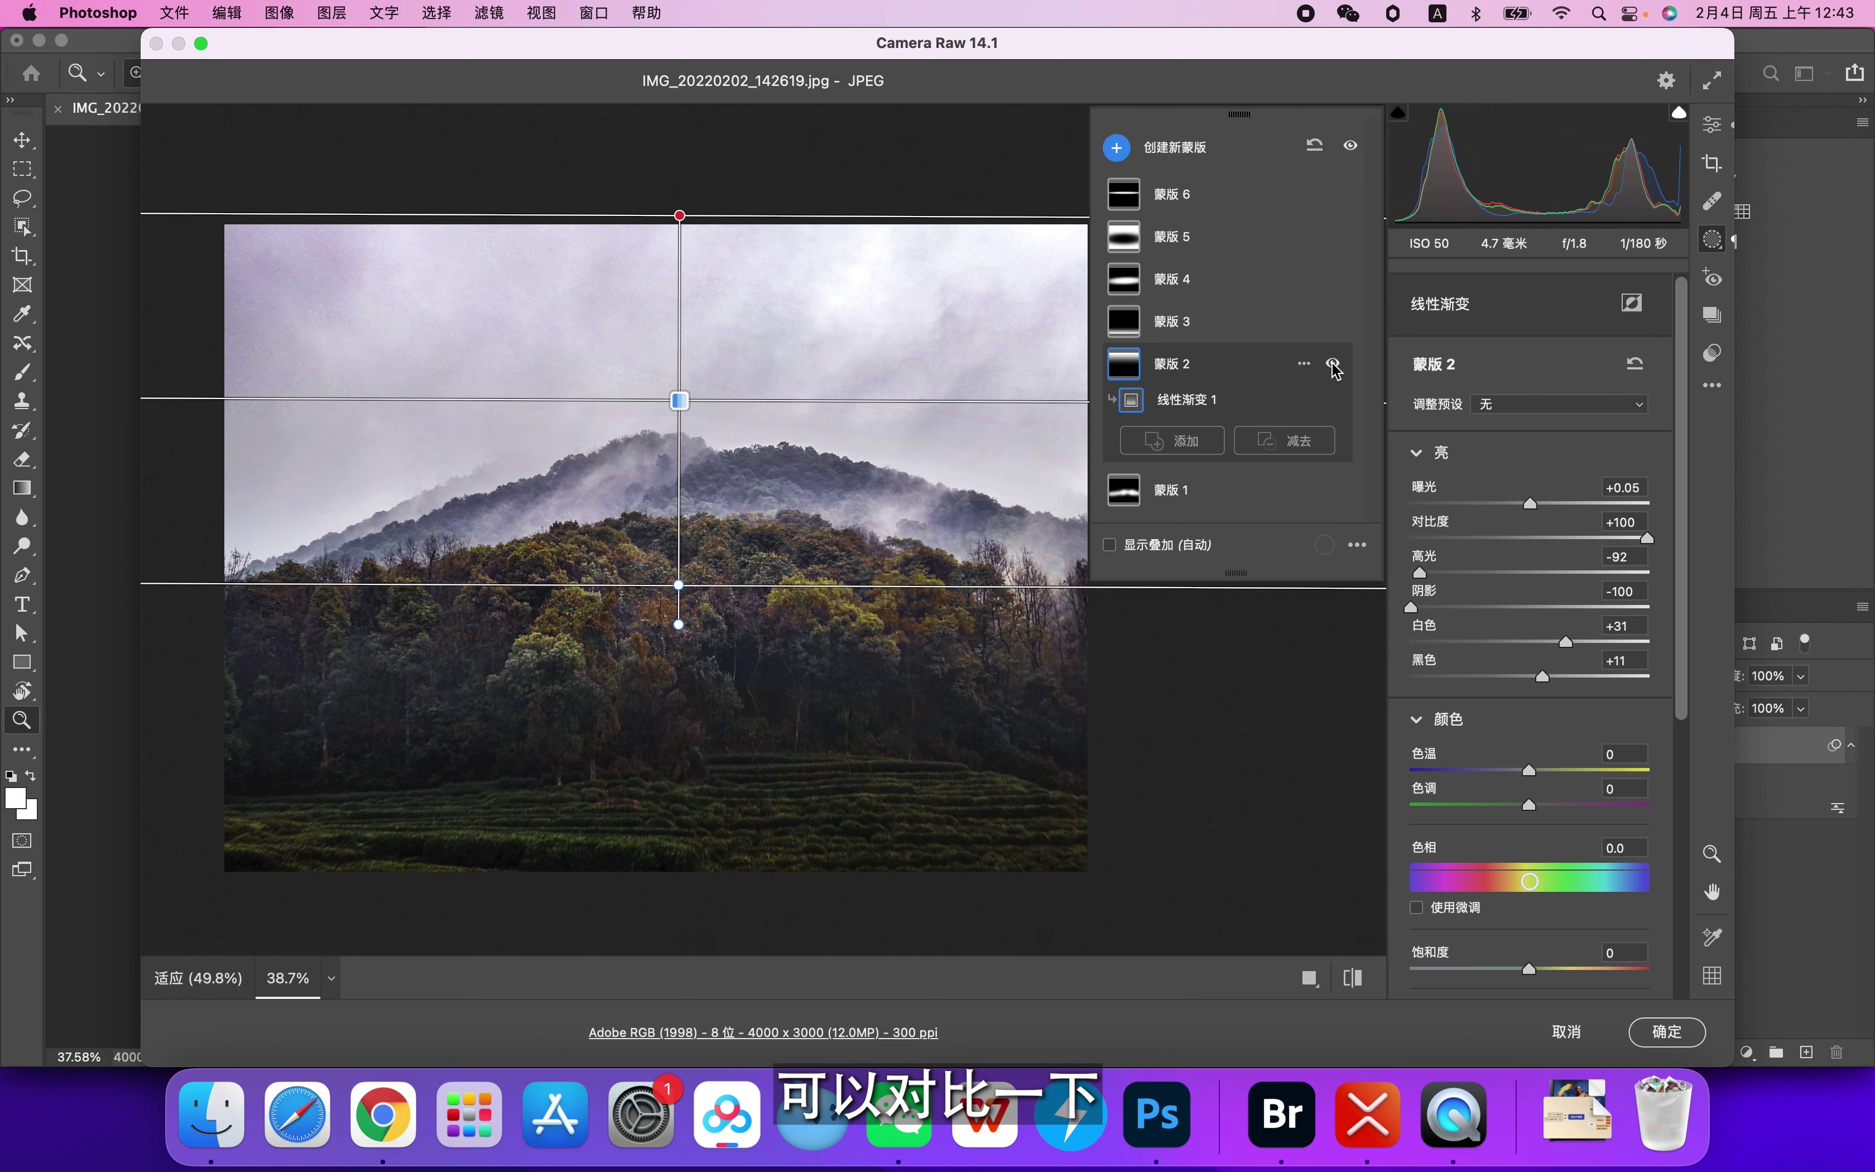
pyautogui.click(1332, 364)
pyautogui.click(1332, 364)
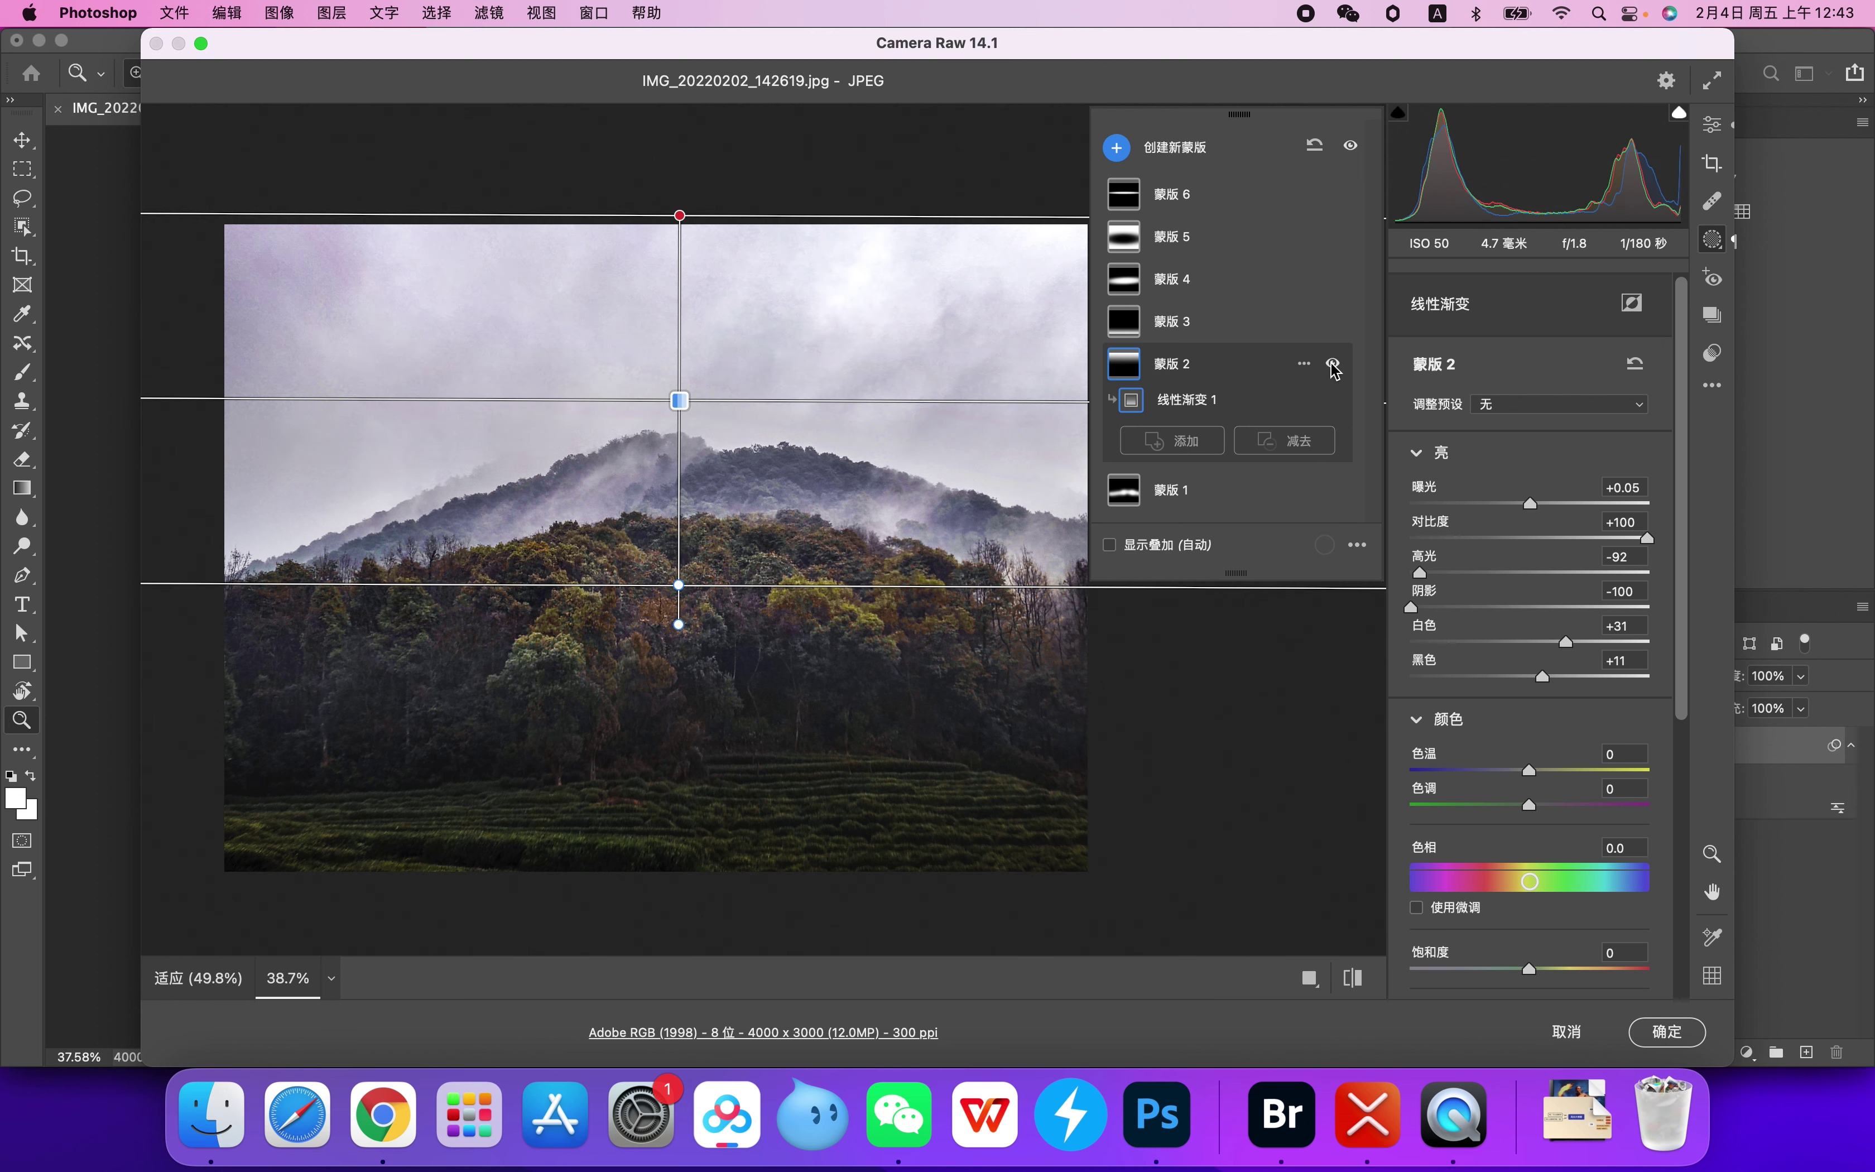
# Leave masking for the global edit settings and center the photo in the preview to inspect the finished result
pyautogui.press('e')
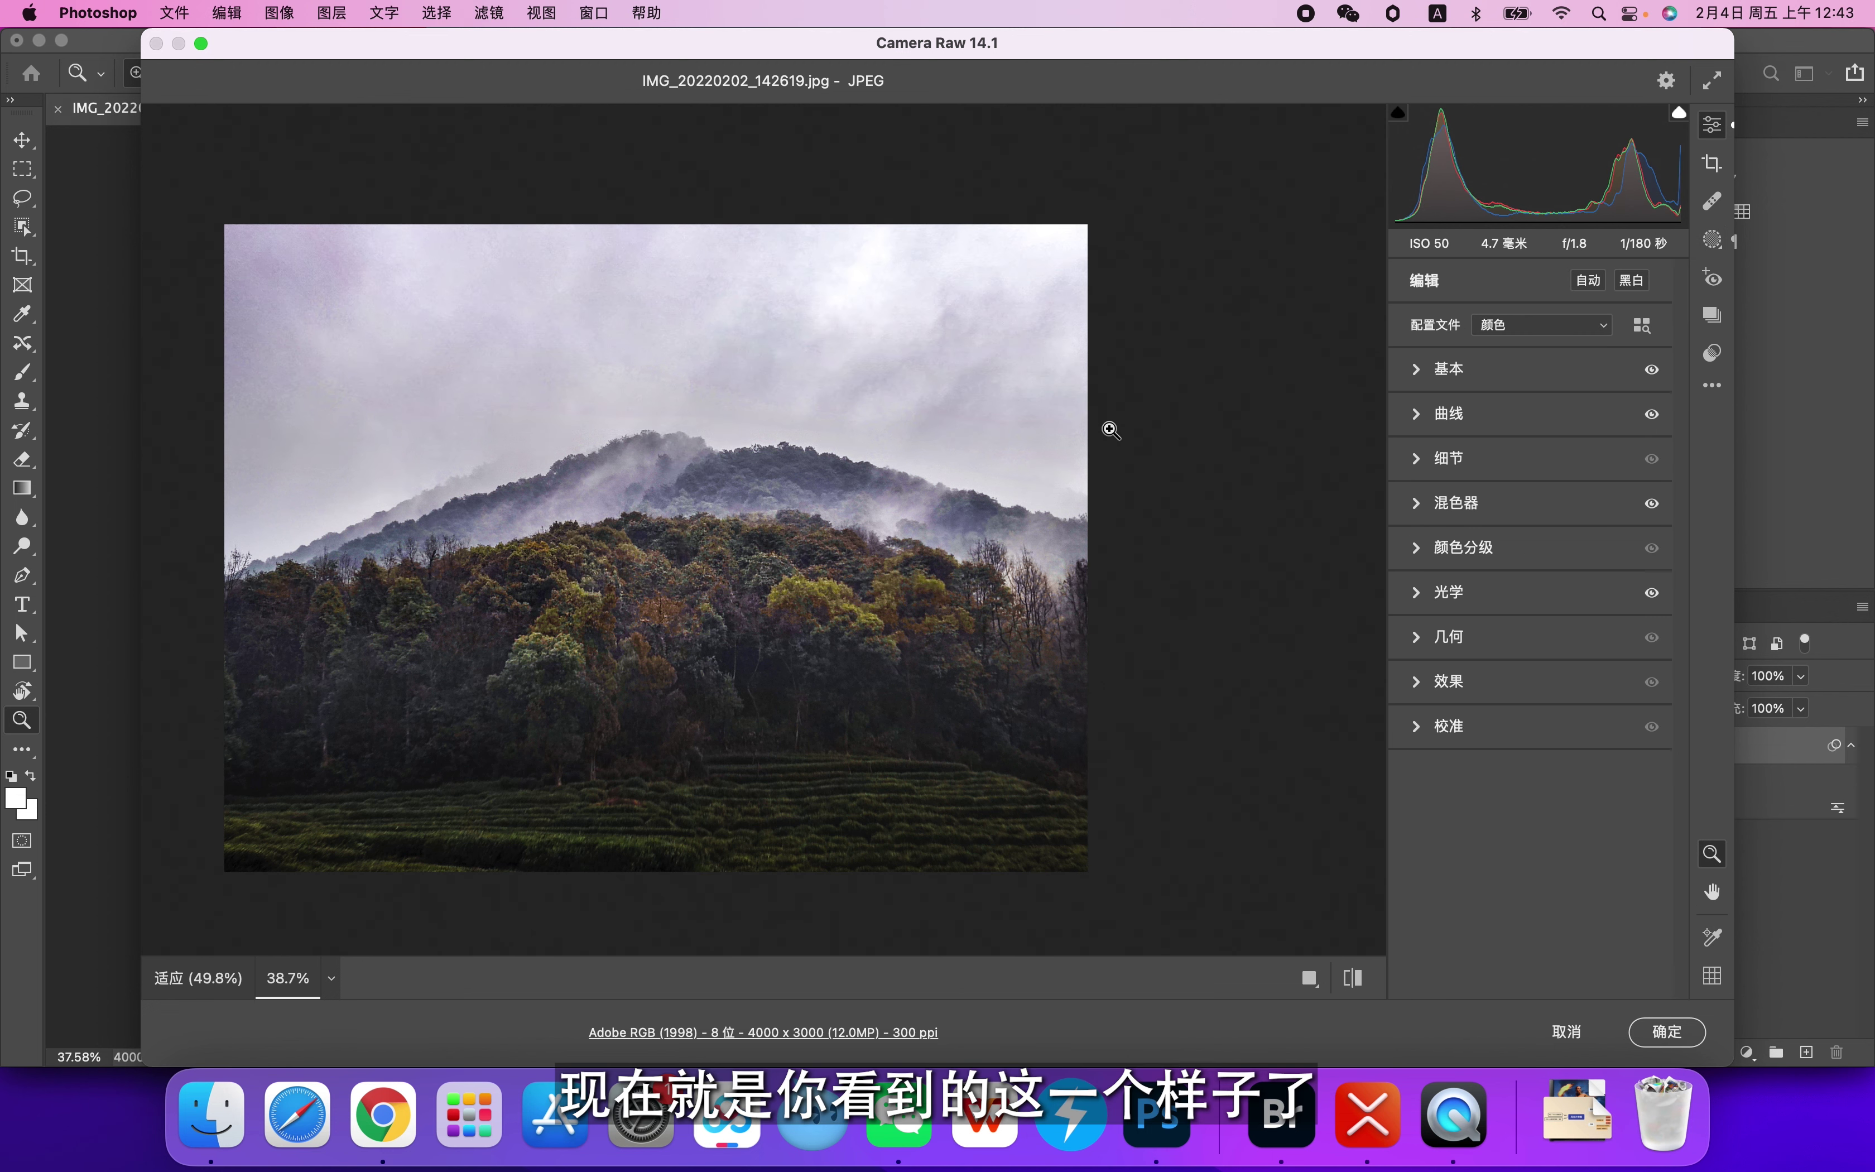
pyautogui.press('space')
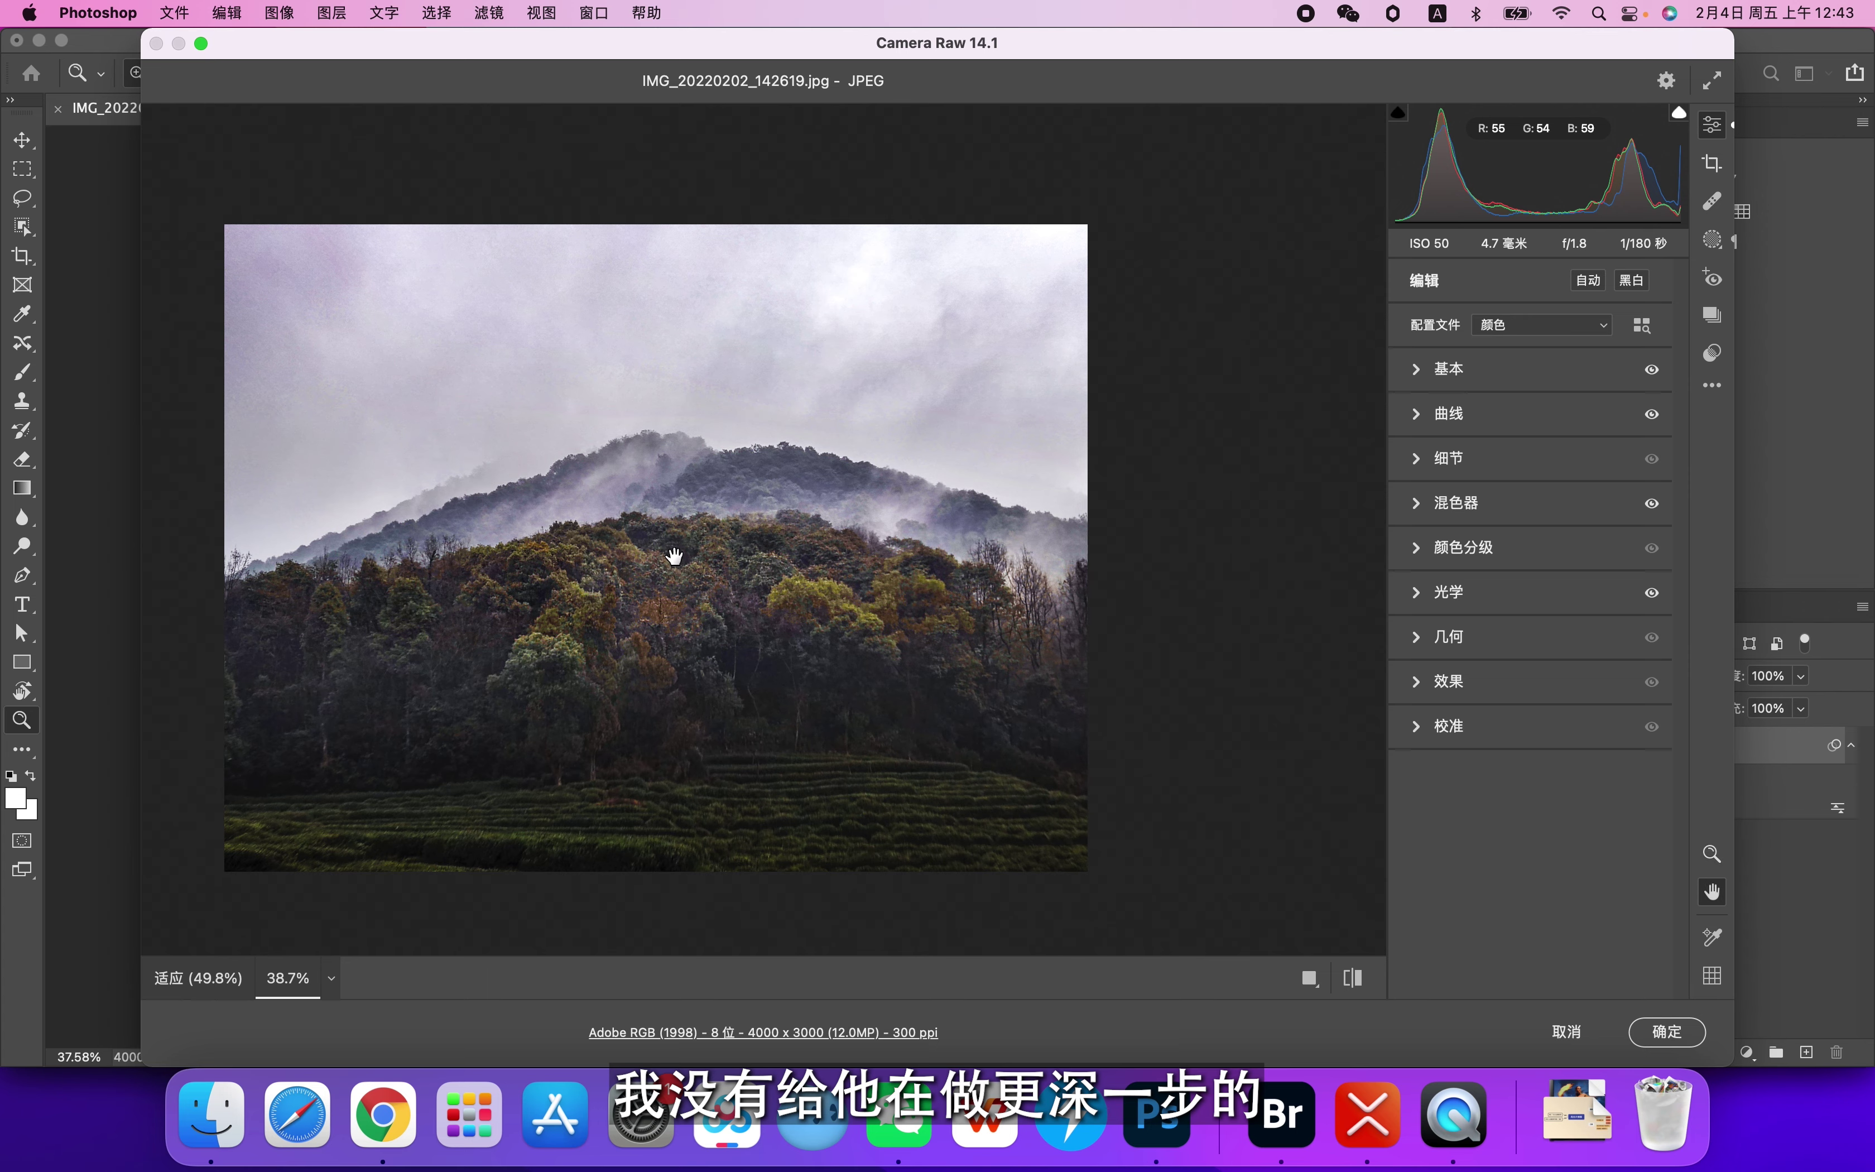
pyautogui.moveTo(675, 556); pyautogui.dragTo(755, 537)
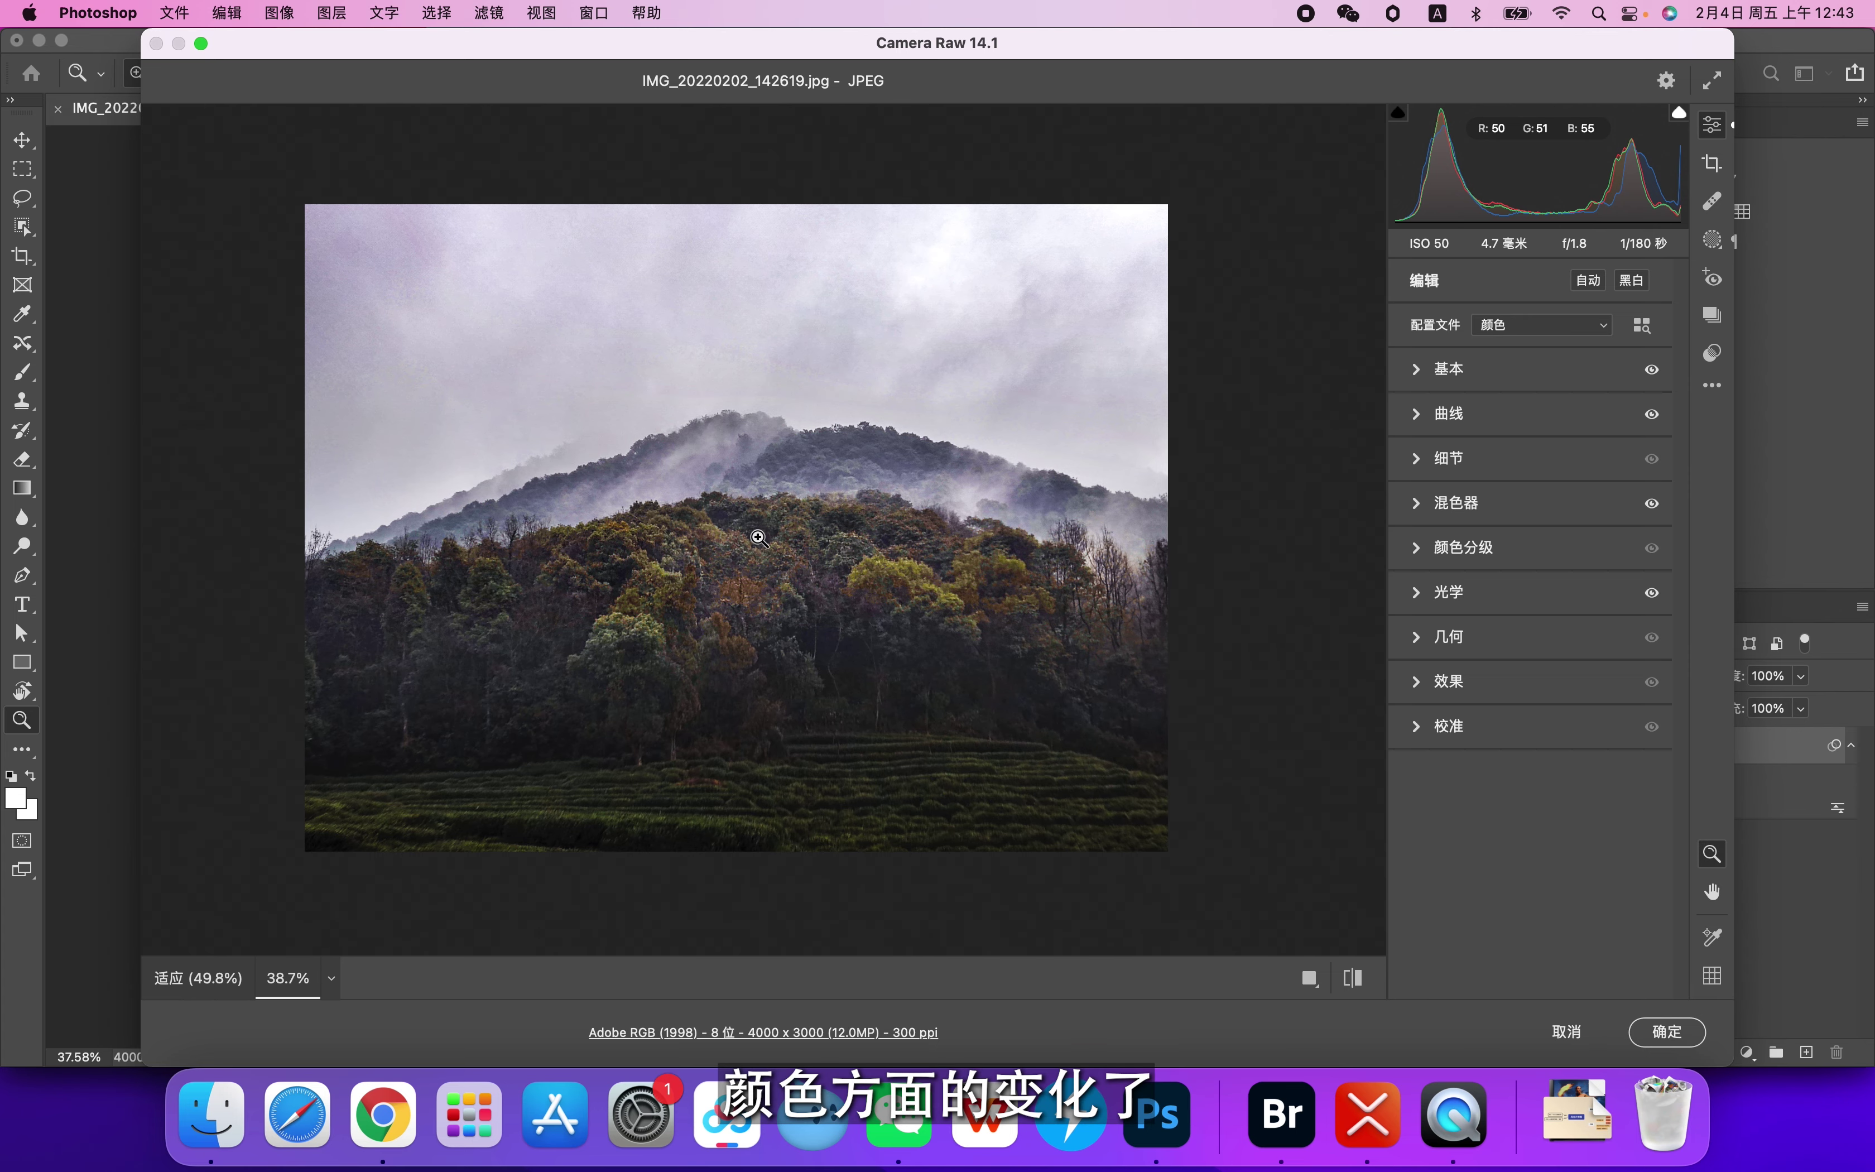